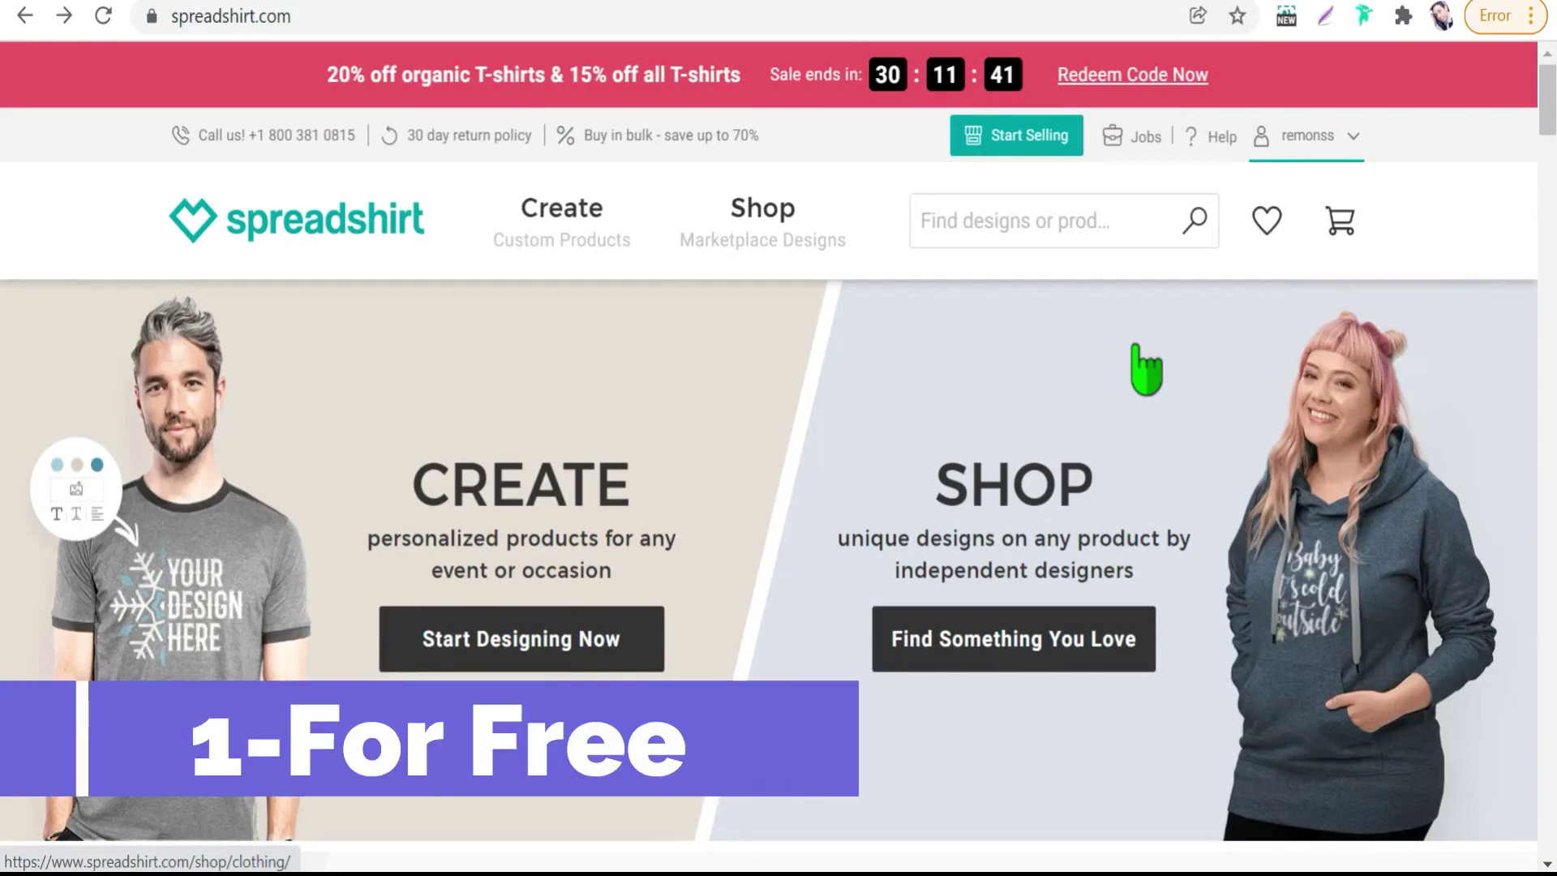
- Open the Shop pricing table for the coffeetee shop under Prices & Promos
{"action": "left_click", "coordinate": [1351, 139]}
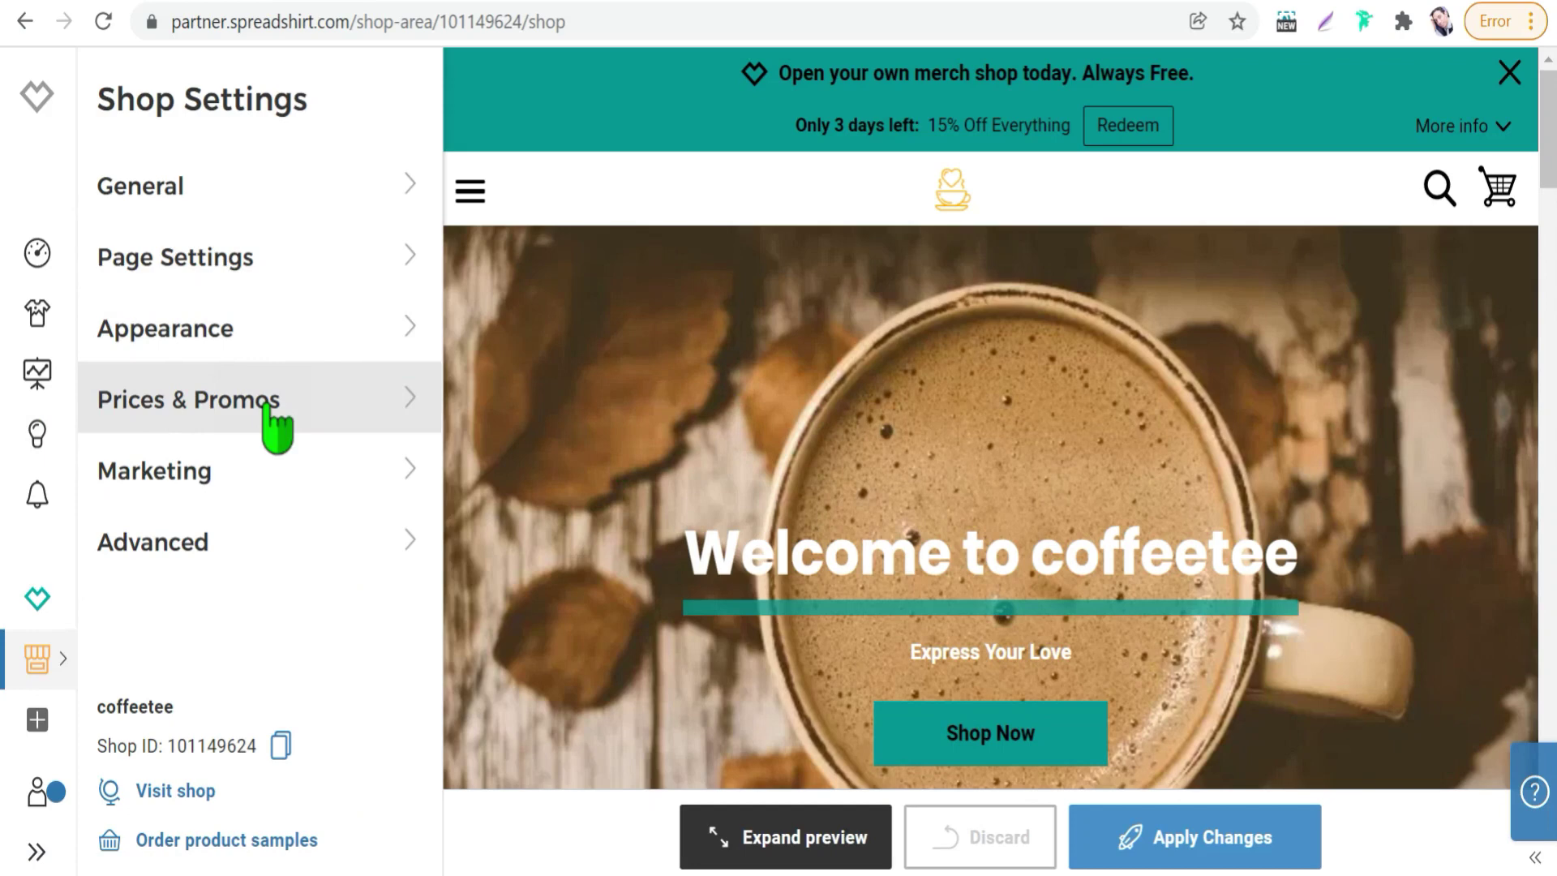
{"action": "left_click", "coordinate": [367, 405]}
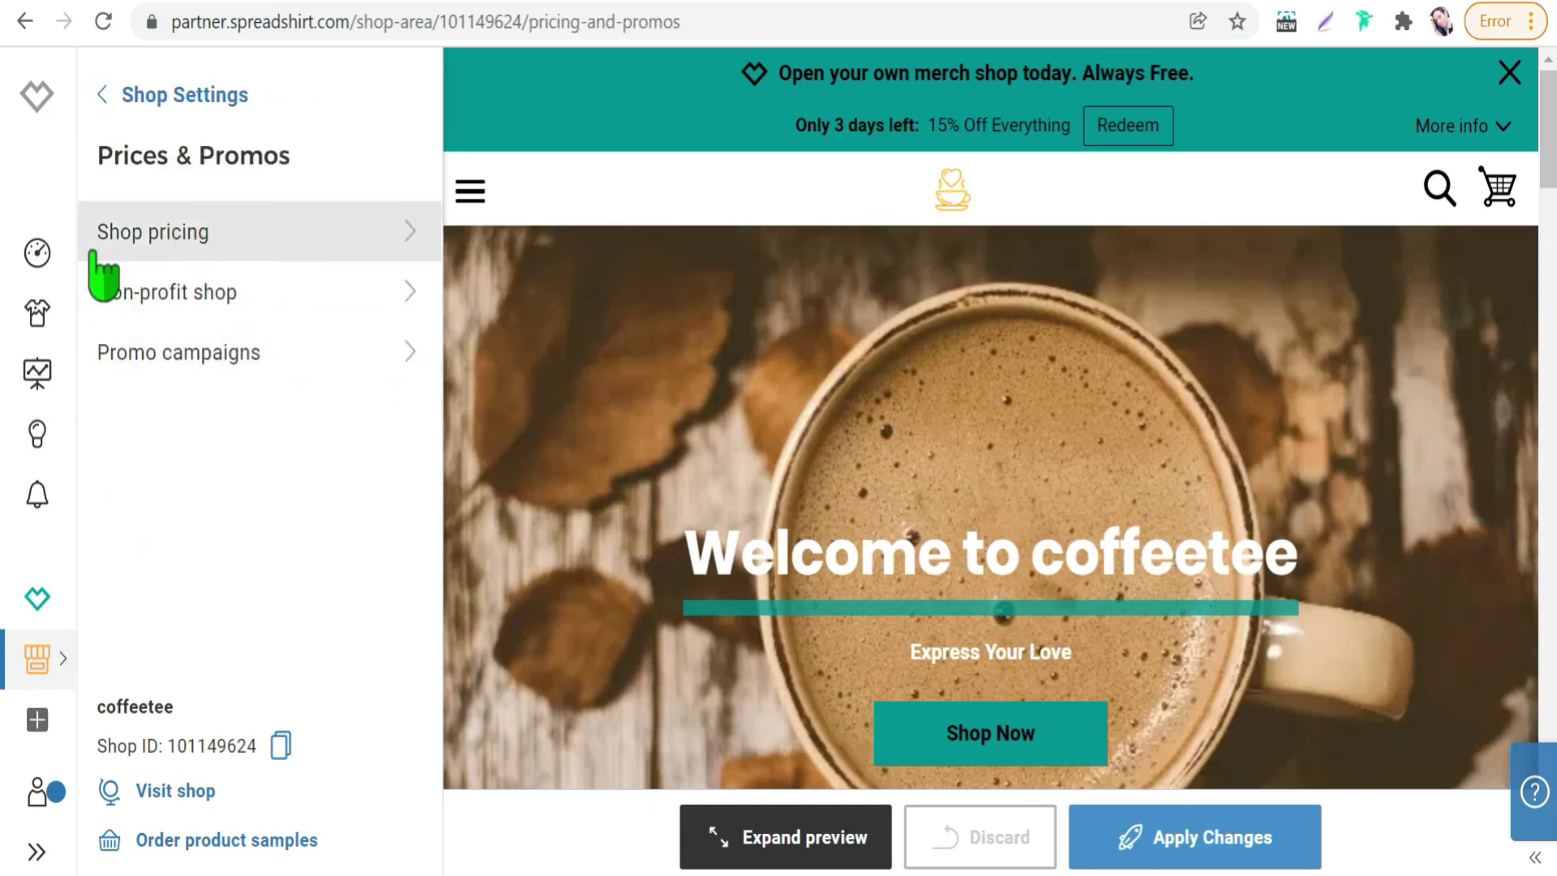
{"action": "left_click", "coordinate": [193, 237]}
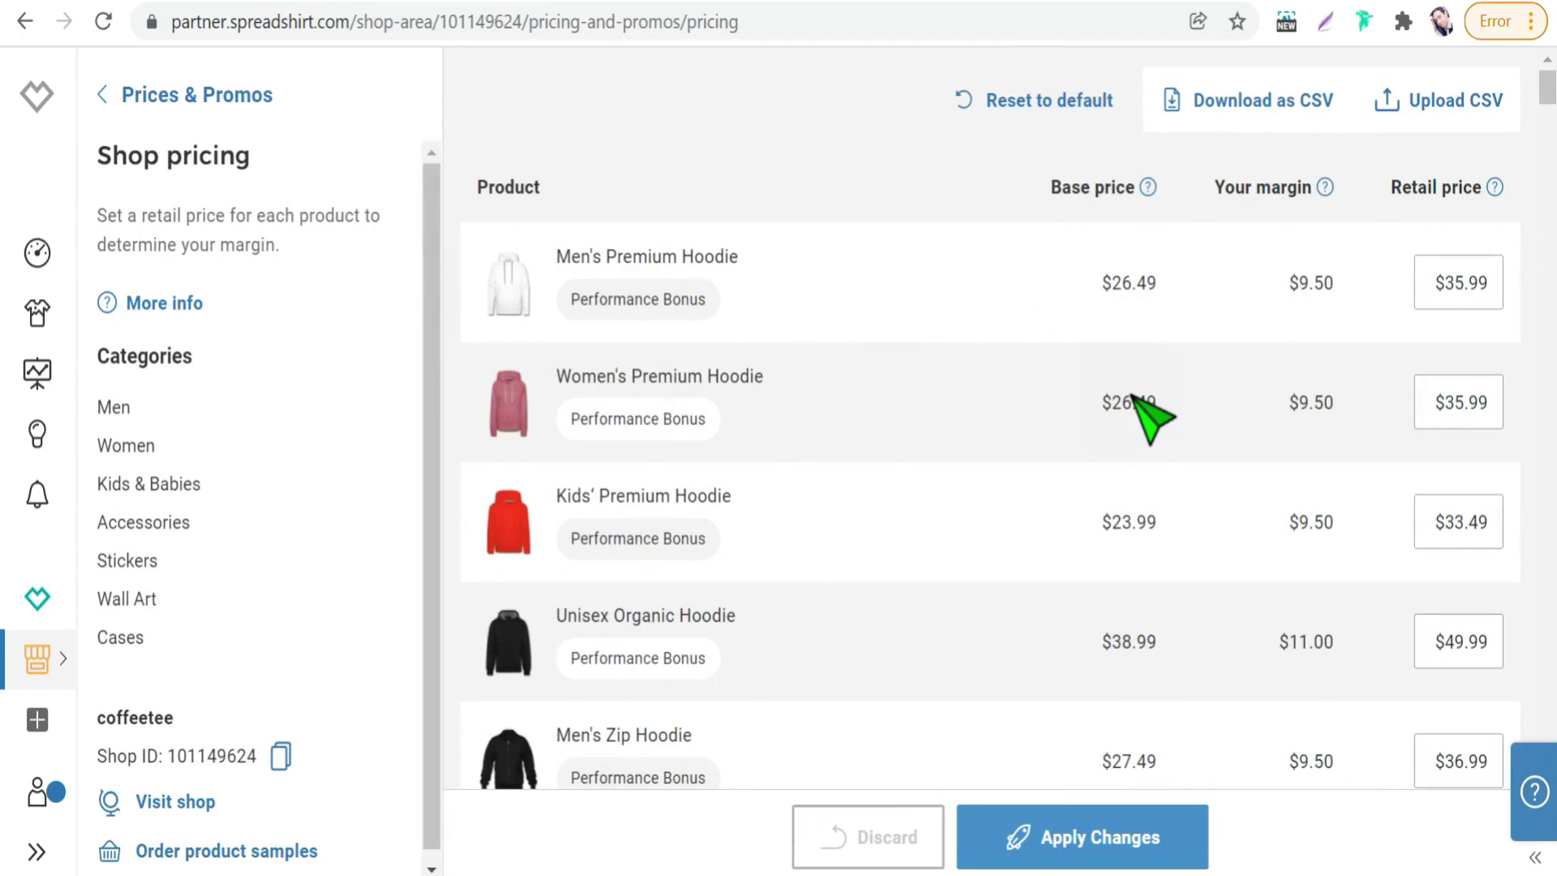
- Lower the Men's Premium Hoodie retail price to $30.99 and move on to the dog design's products
{"action": "left_click", "coordinate": [1421, 299]}
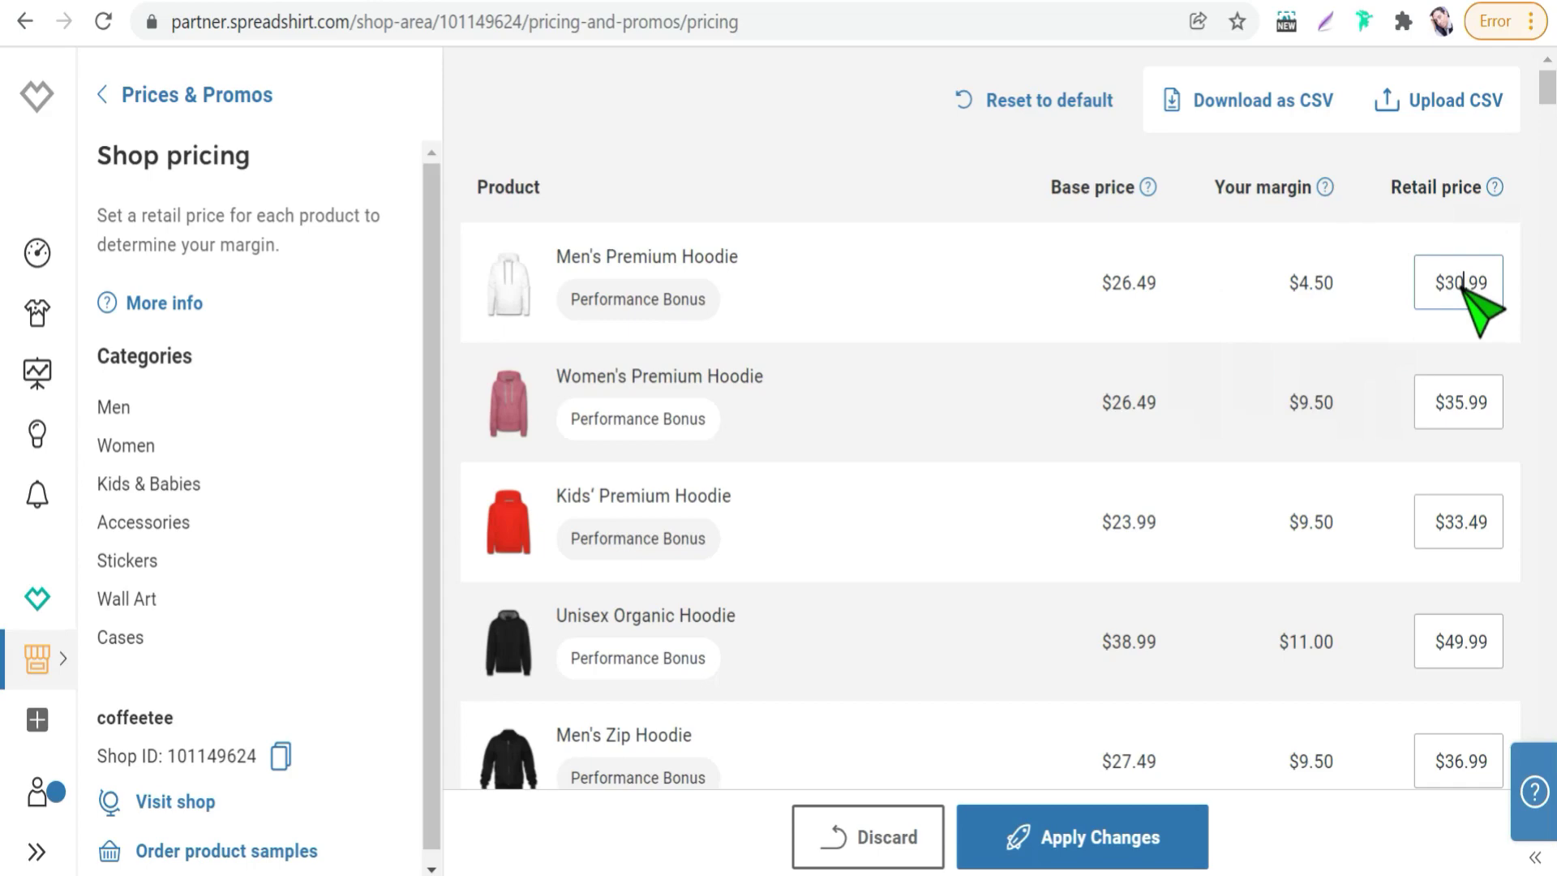
{"action": "left_click", "coordinate": [1462, 285]}
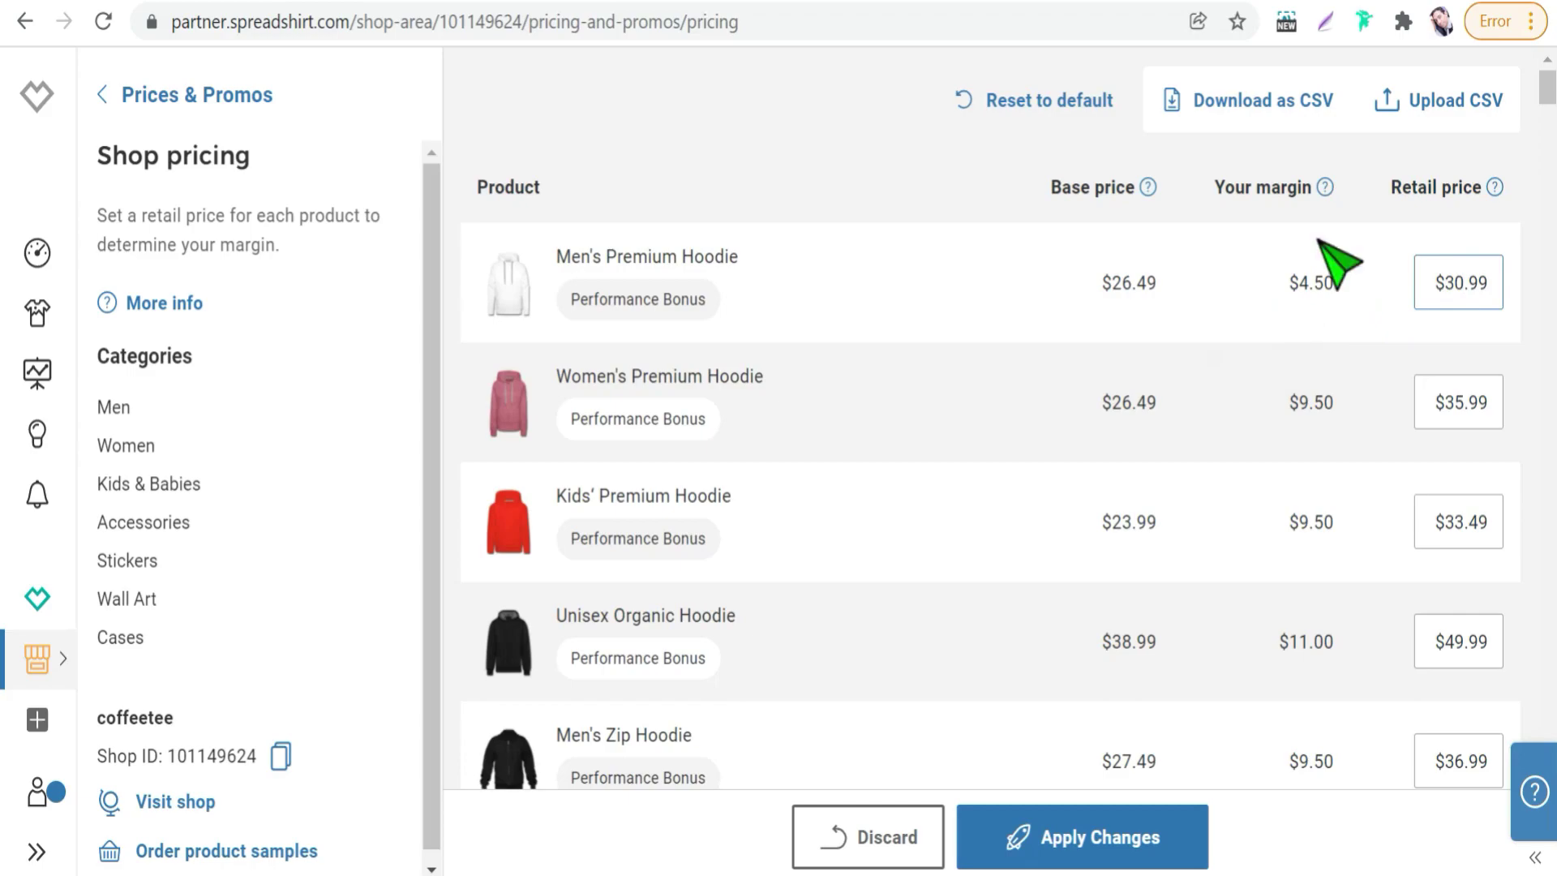
{"action": "scroll", "coordinate": [1034, 333], "scroll_direction": "down", "scroll_amount": 15}
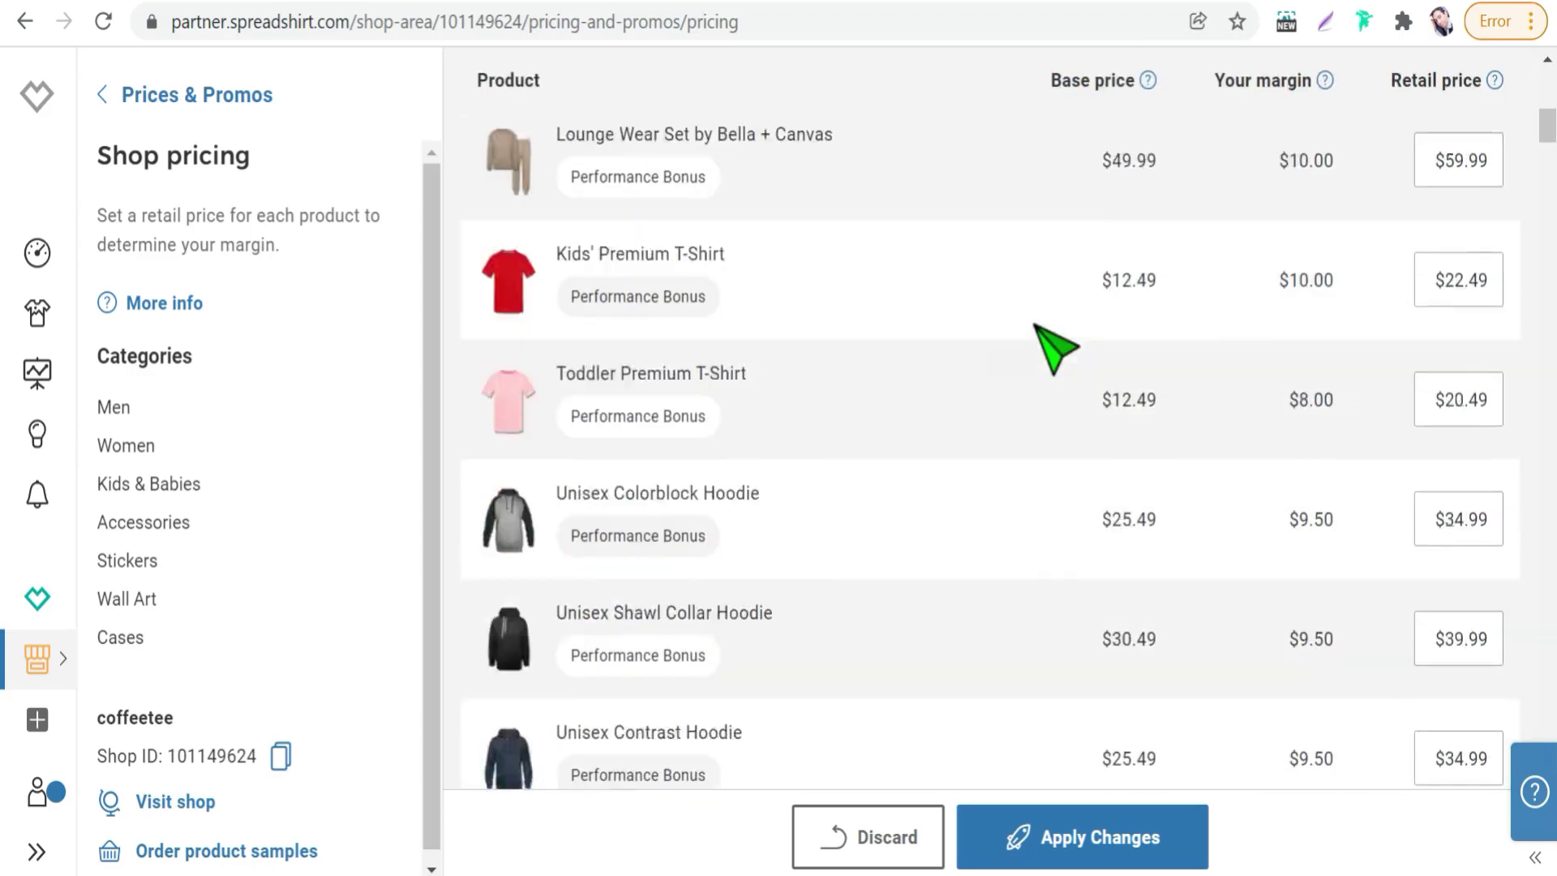
{"action": "scroll", "coordinate": [1046, 349], "scroll_direction": "down", "scroll_amount": 5}
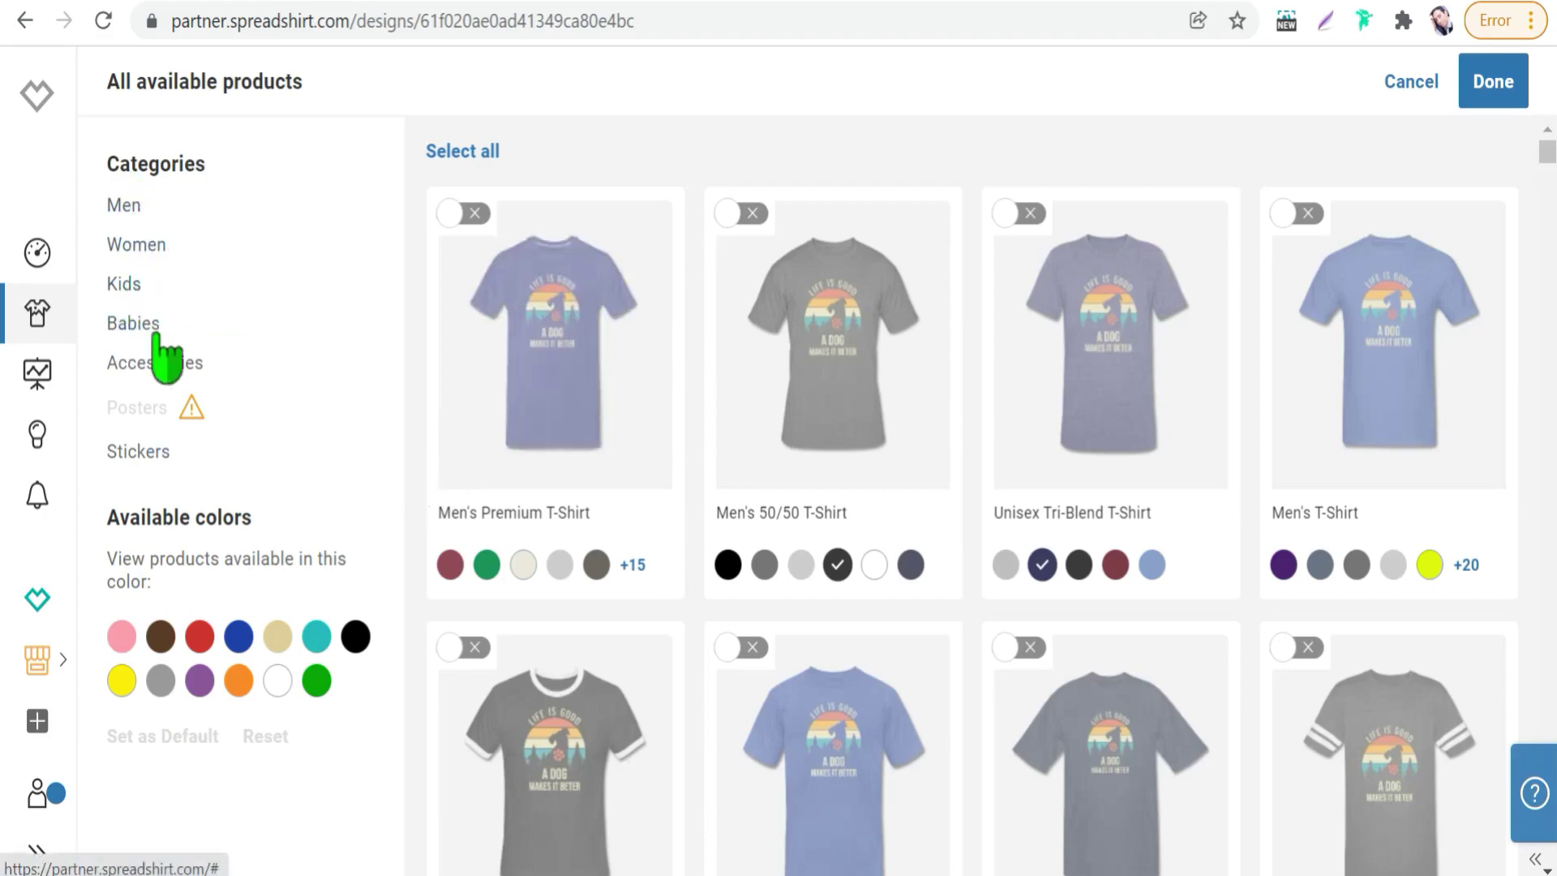
- Enable all products for the dog design with Select all, reviewing the mugs, bags, aprons and hoodies
{"action": "mouse_move", "coordinate": [128, 386]}
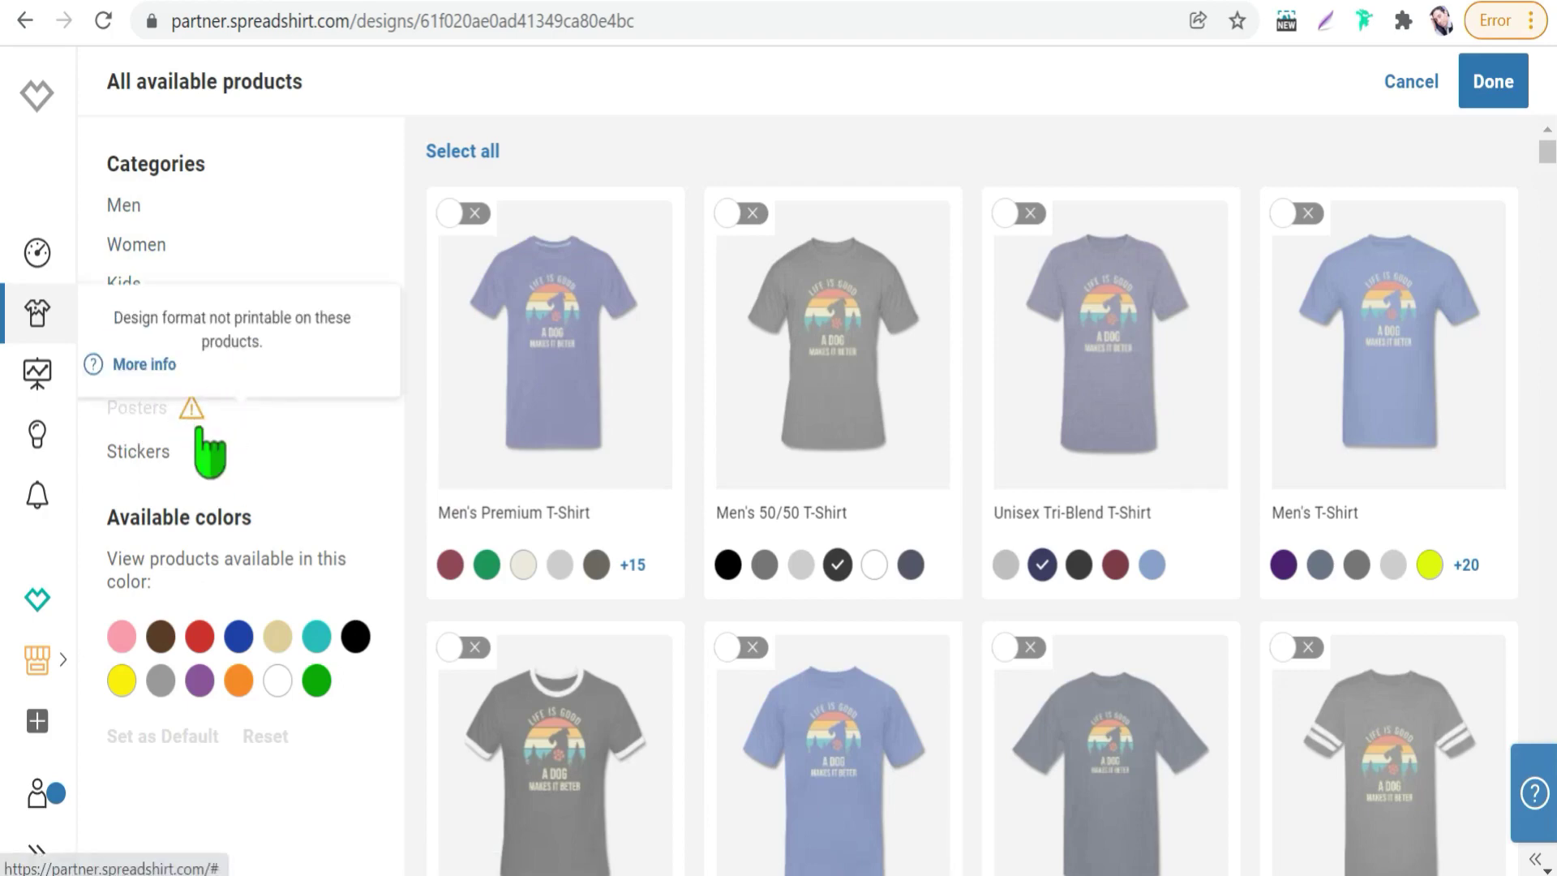
{"action": "left_click", "coordinate": [478, 153]}
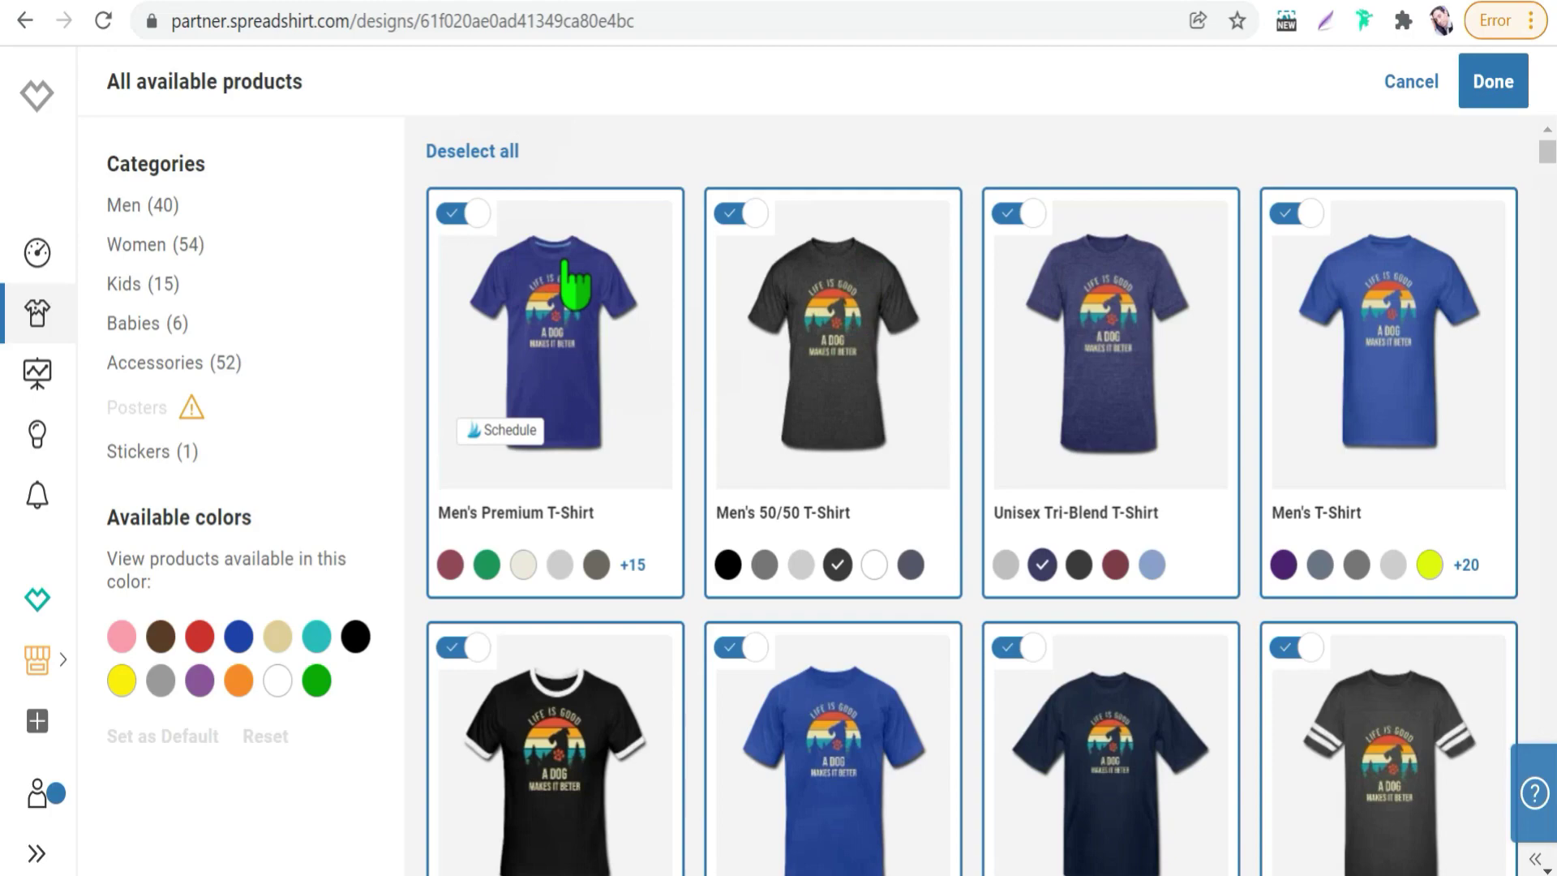
{"action": "scroll", "coordinate": [572, 268], "scroll_direction": "down", "scroll_amount": 15}
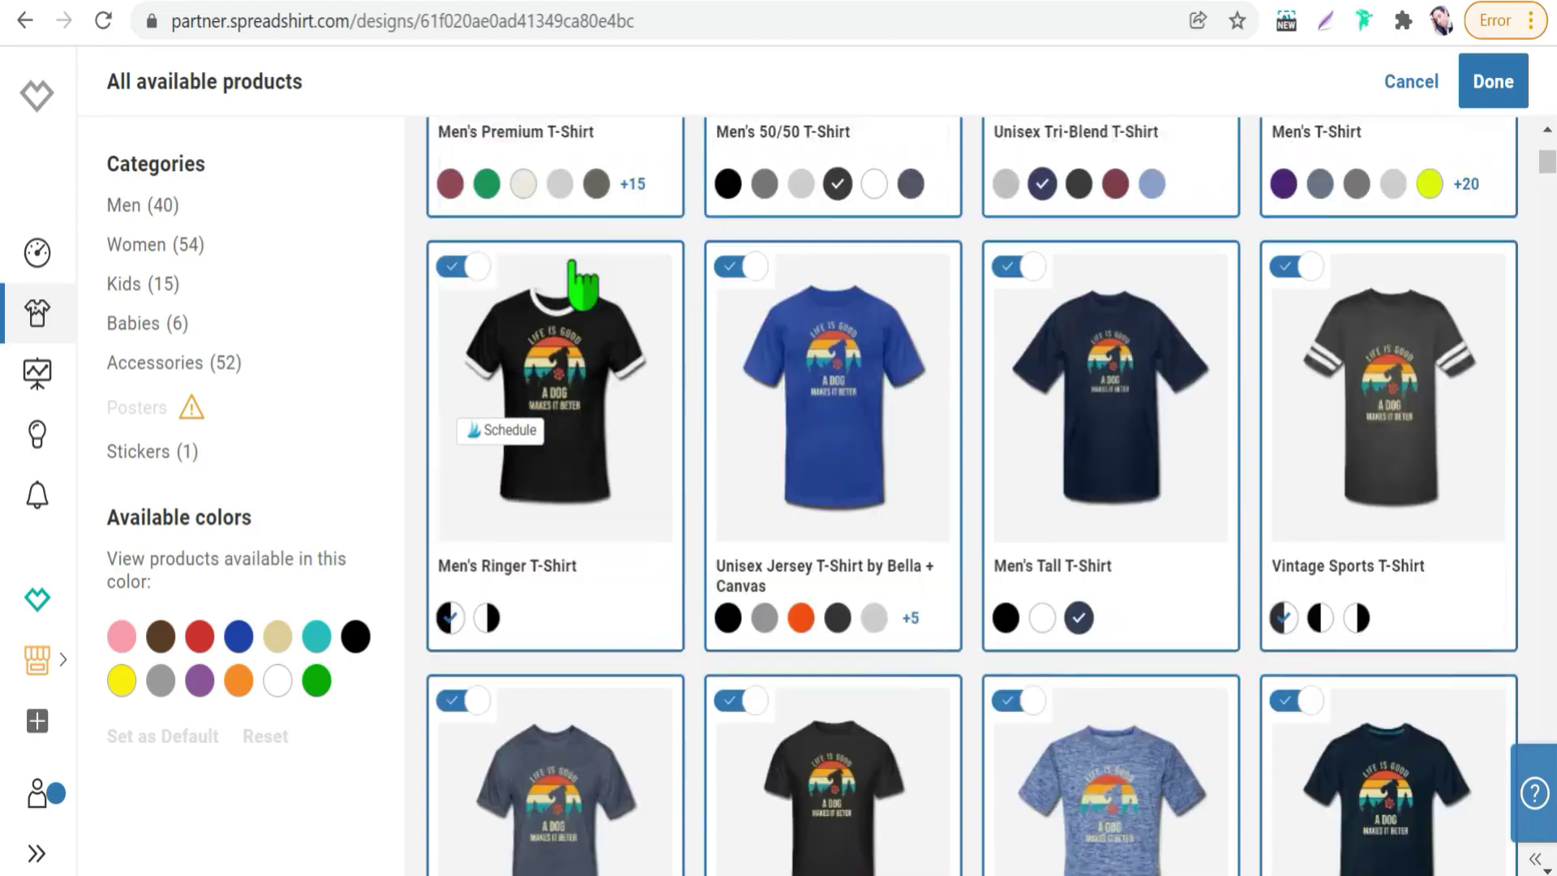
{"action": "scroll", "coordinate": [584, 340], "scroll_direction": "down", "scroll_amount": 20}
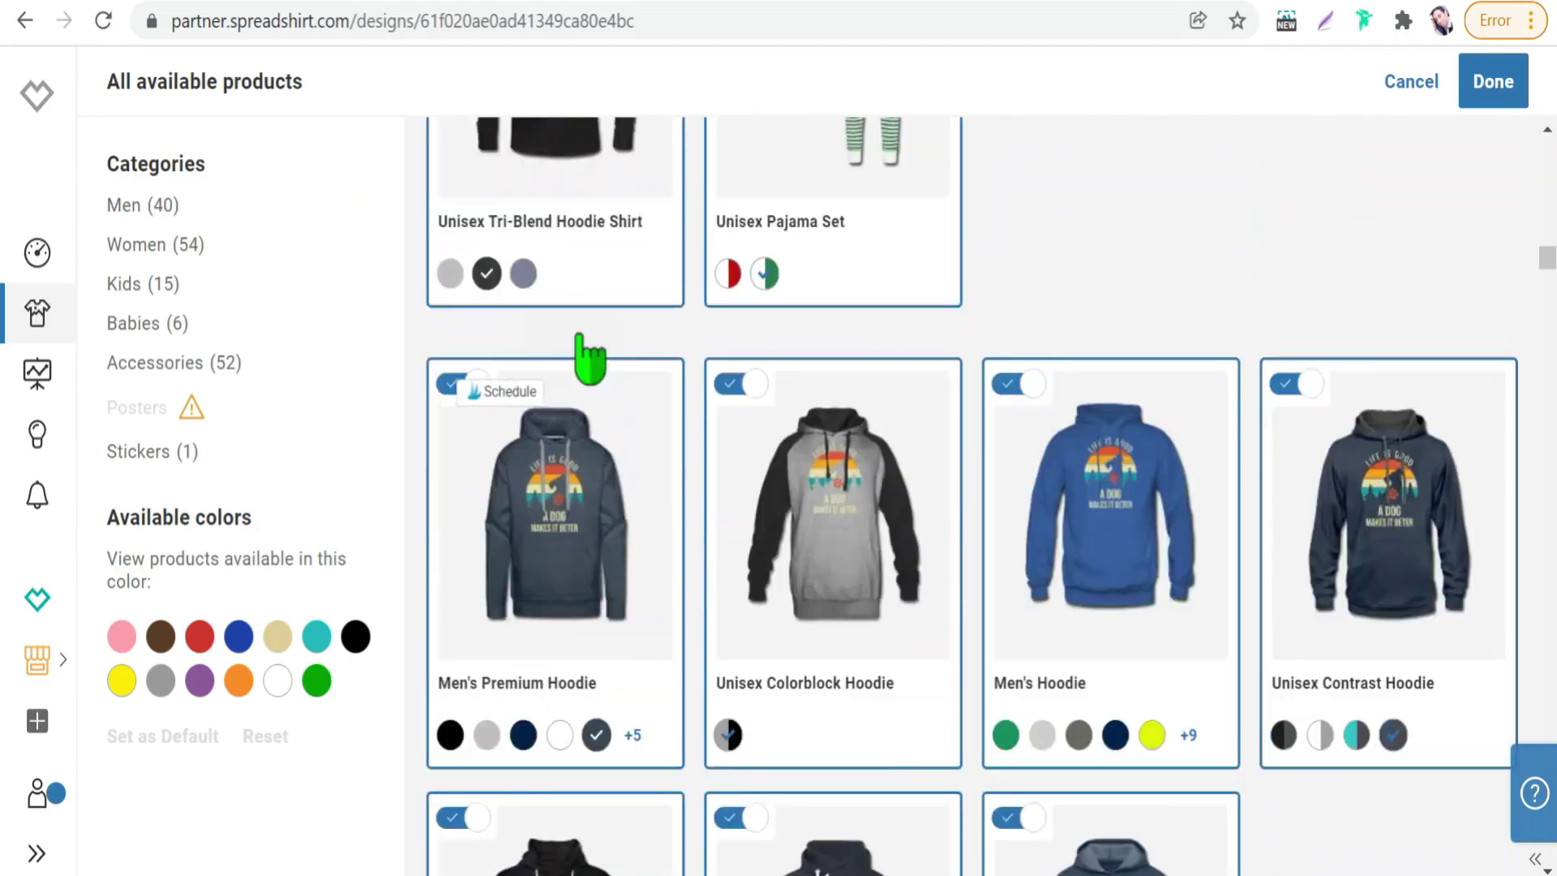
{"action": "scroll", "coordinate": [598, 357], "scroll_direction": "down", "scroll_amount": 10}
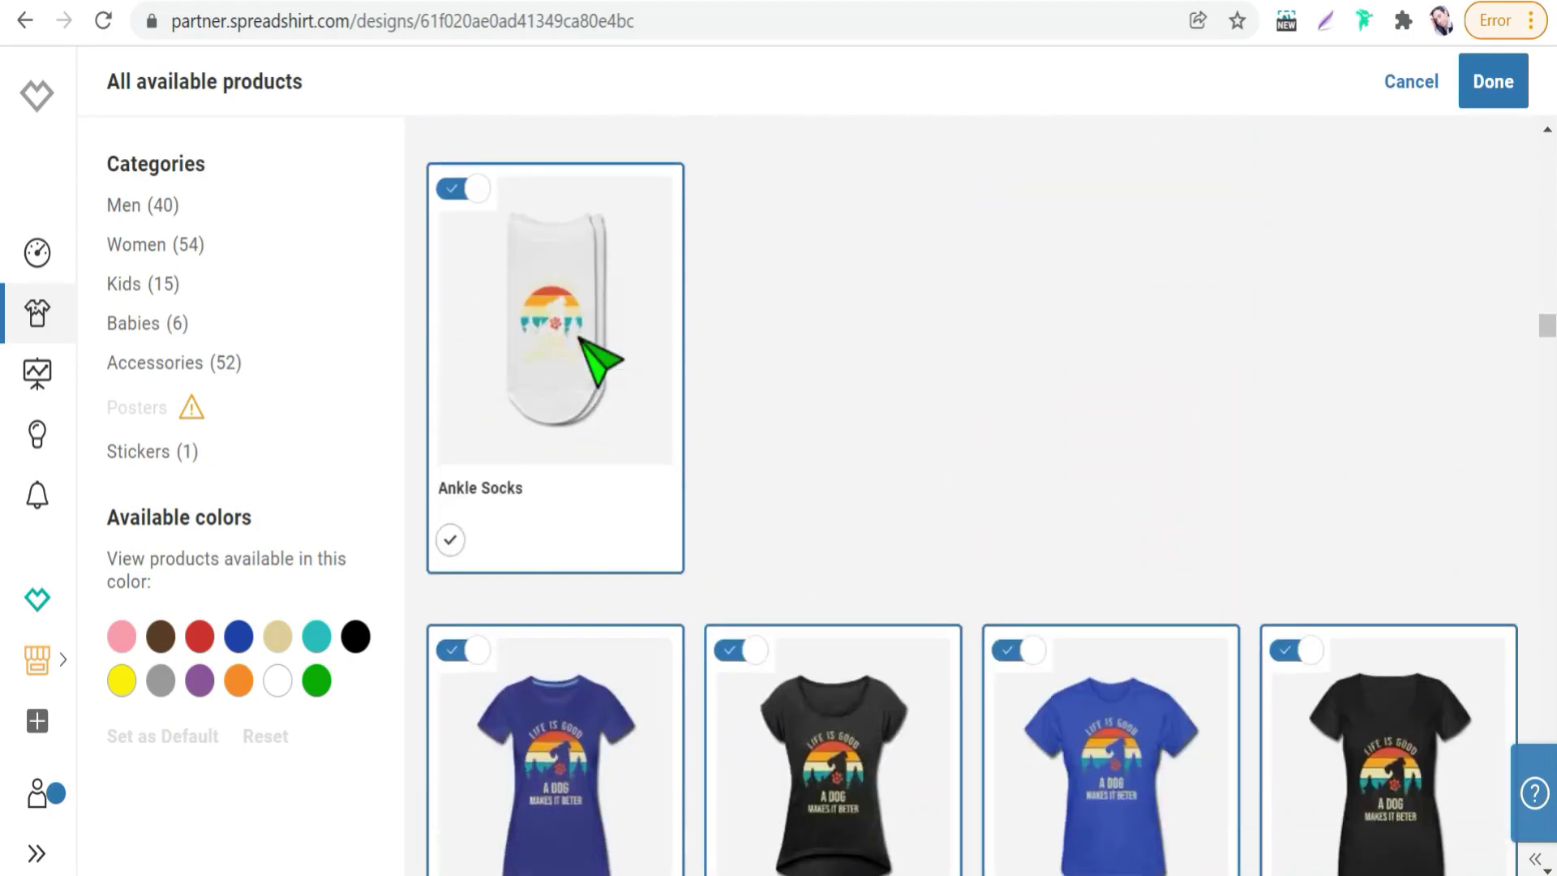
{"action": "scroll", "coordinate": [596, 367], "scroll_direction": "down", "scroll_amount": 10}
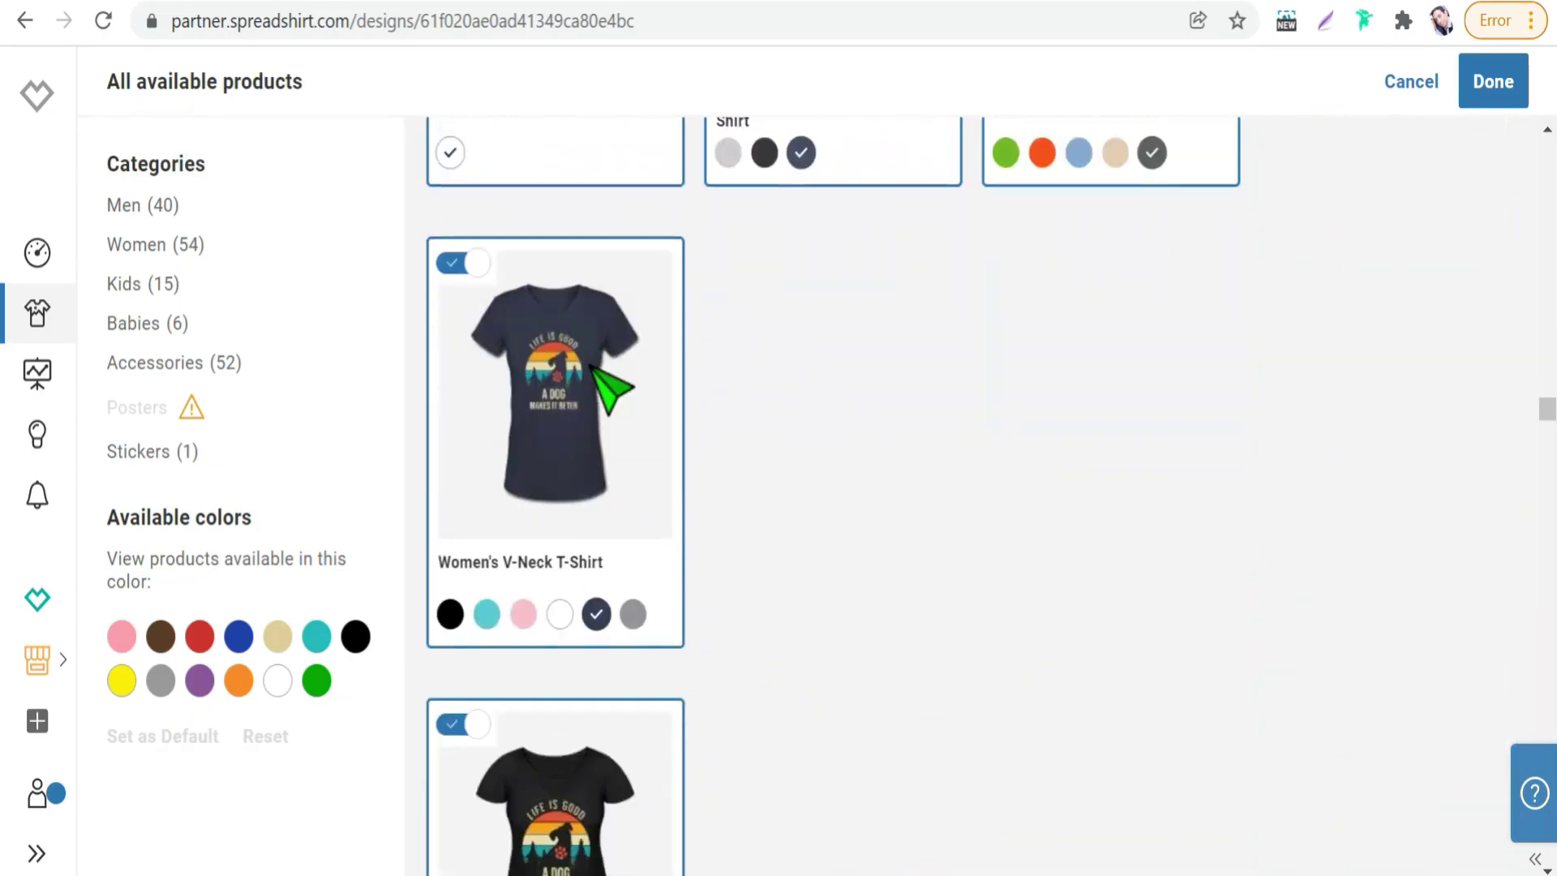
{"action": "scroll", "coordinate": [604, 388], "scroll_direction": "down", "scroll_amount": 10}
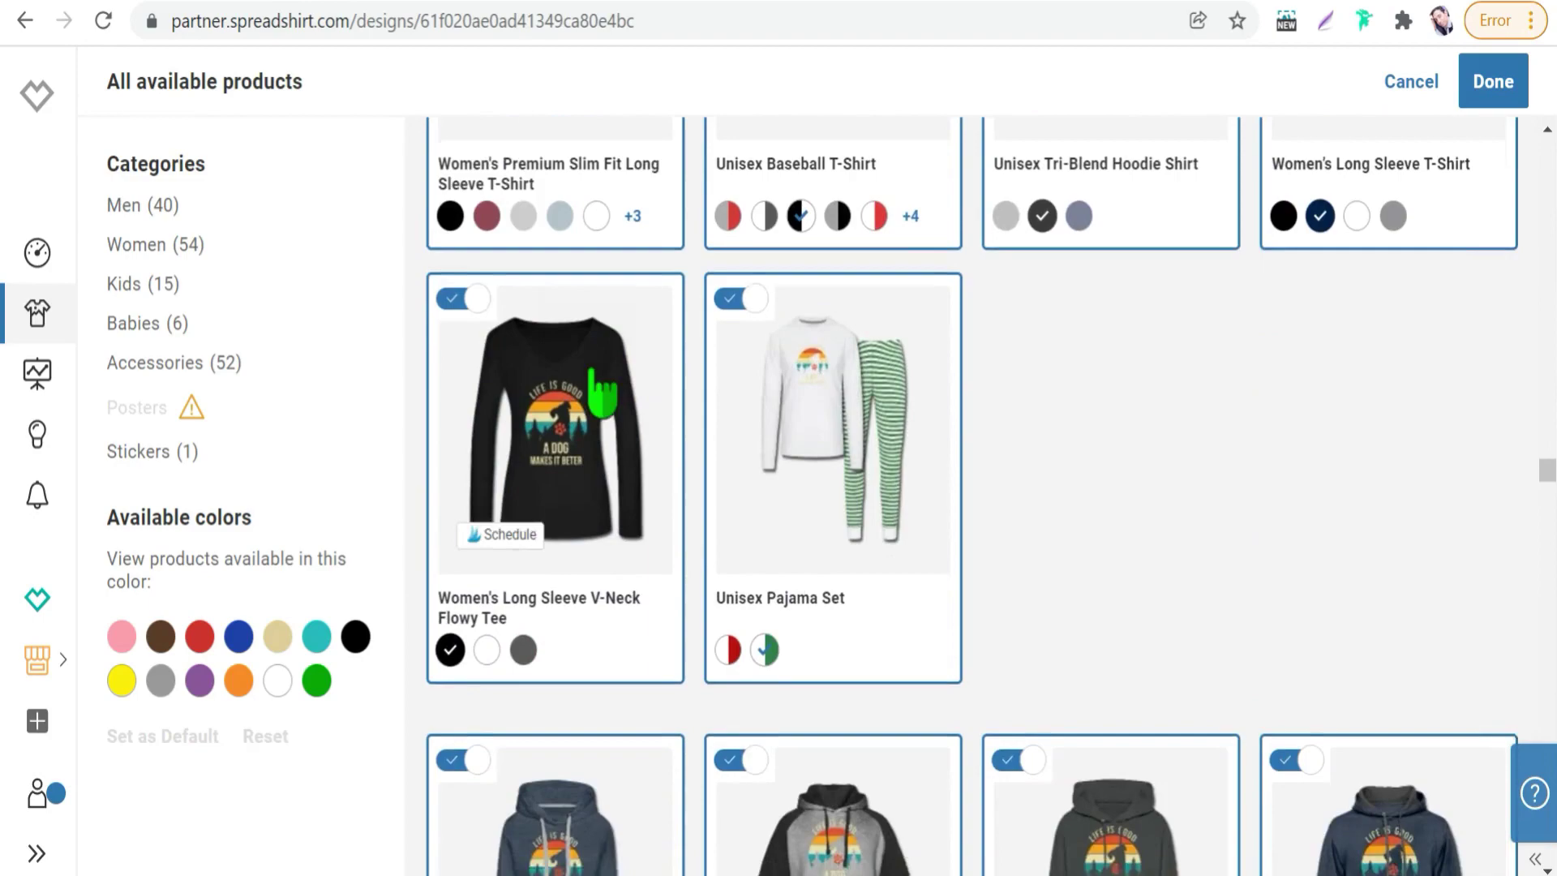
{"action": "scroll", "coordinate": [589, 371], "scroll_direction": "down", "scroll_amount": 10}
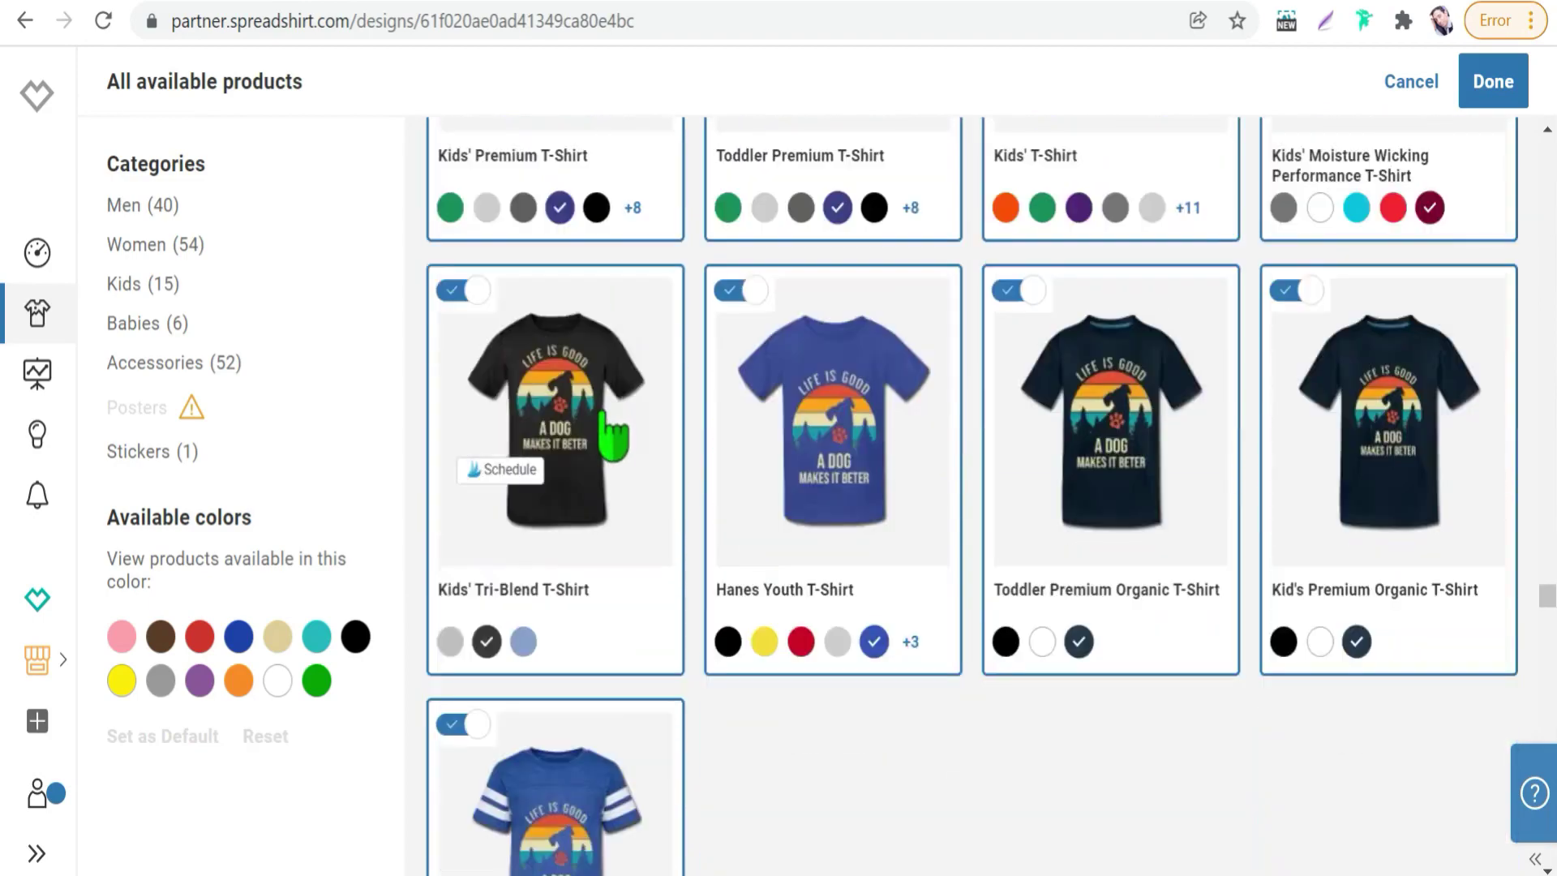
{"action": "scroll", "coordinate": [716, 561], "scroll_direction": "down", "scroll_amount": 10}
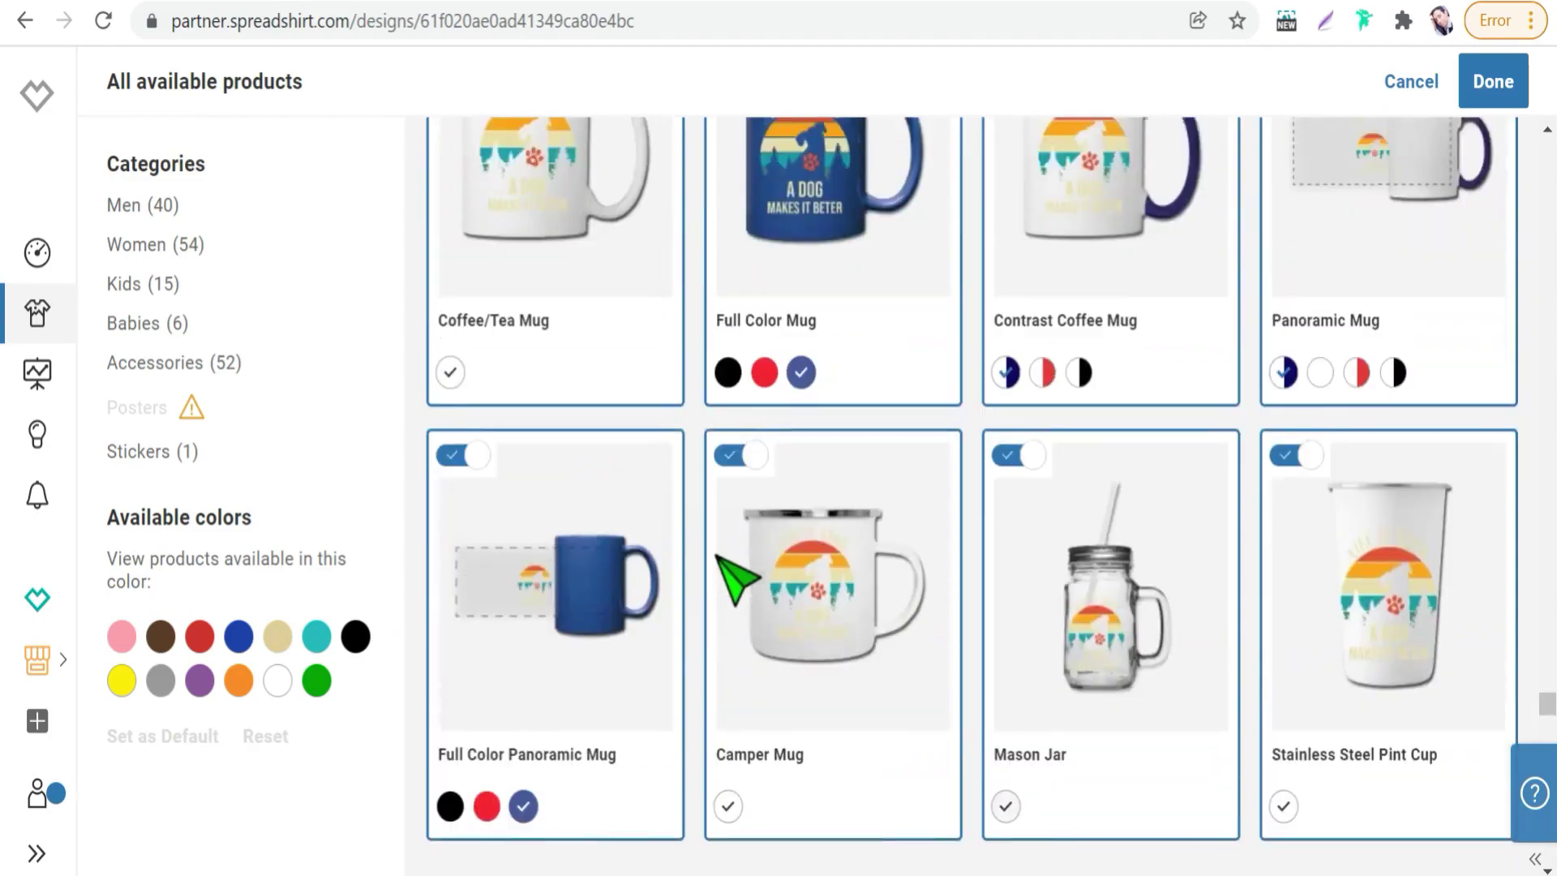
{"action": "scroll", "coordinate": [711, 470], "scroll_direction": "down", "scroll_amount": 7}
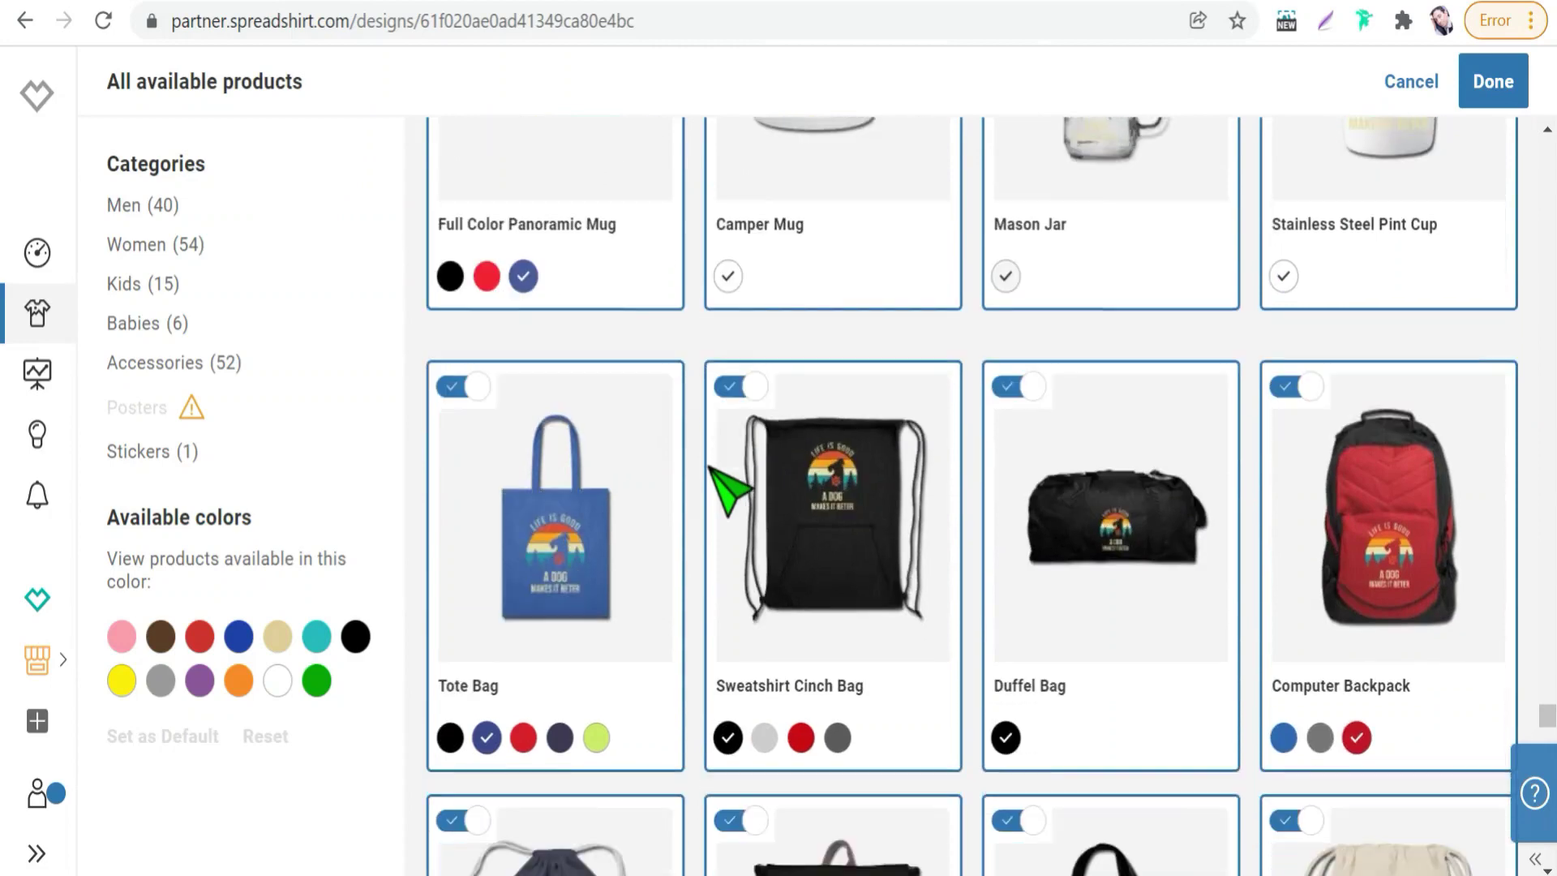
{"action": "scroll", "coordinate": [706, 340], "scroll_direction": "down", "scroll_amount": 12}
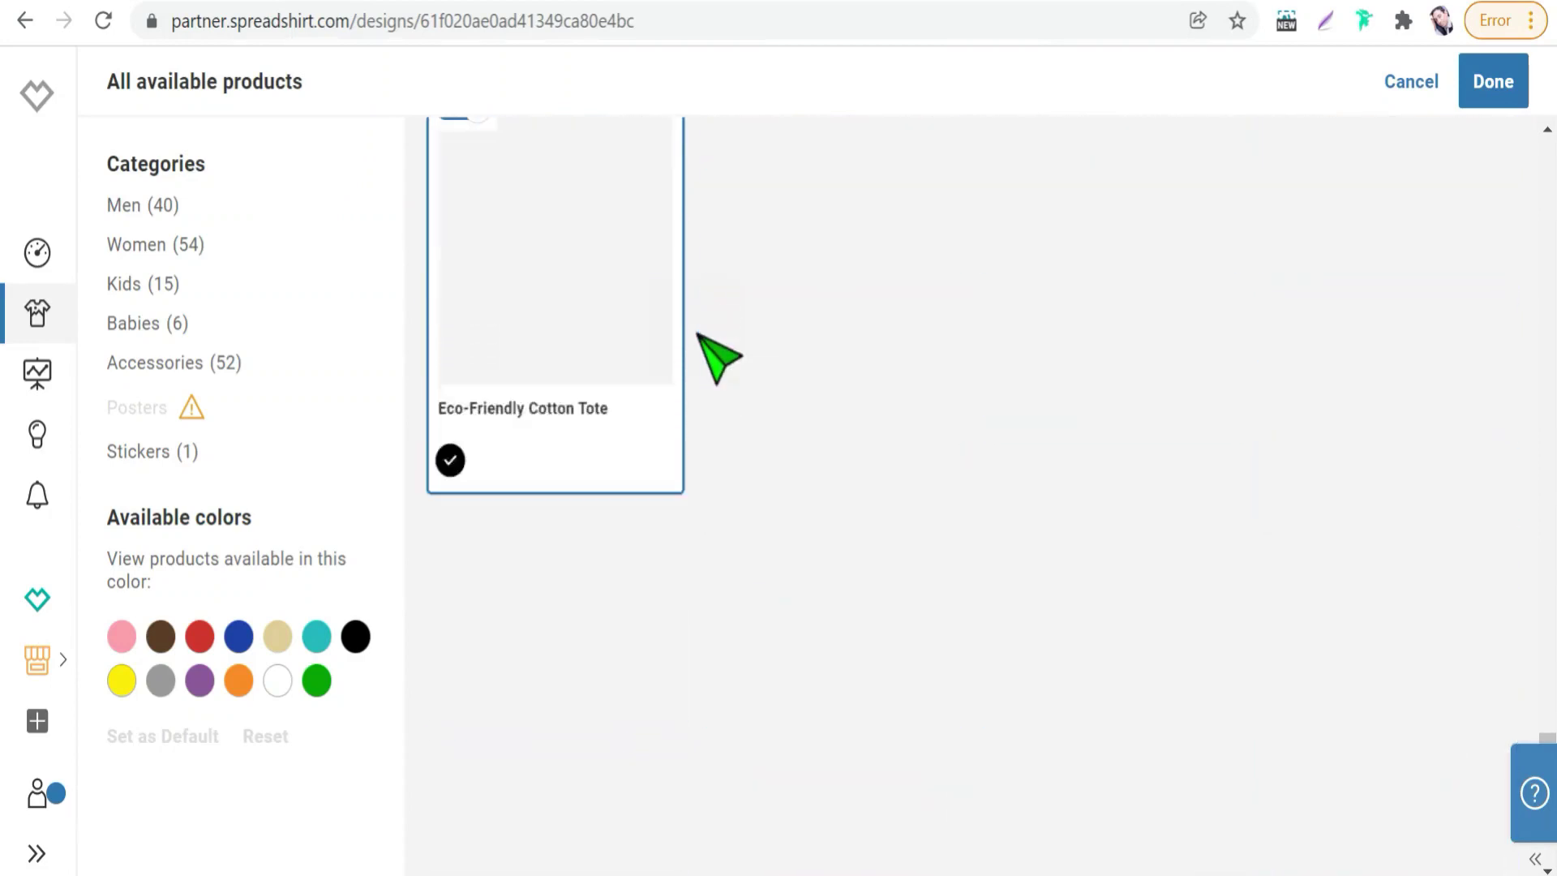
{"action": "scroll", "coordinate": [704, 430], "scroll_direction": "down", "scroll_amount": 10}
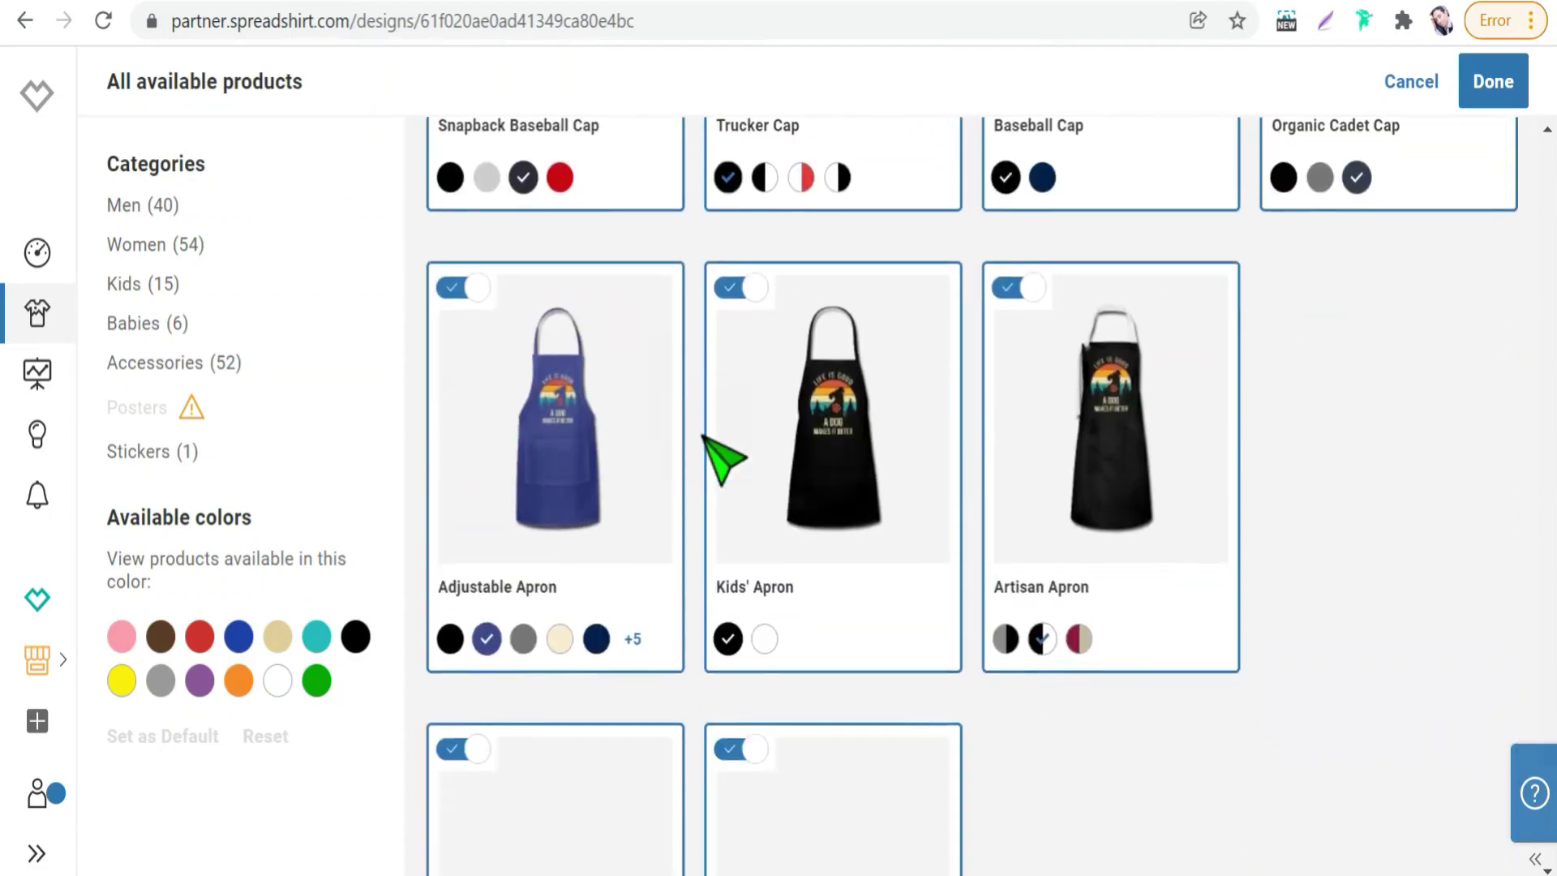
{"action": "scroll", "coordinate": [704, 437], "scroll_direction": "up", "scroll_amount": 15}
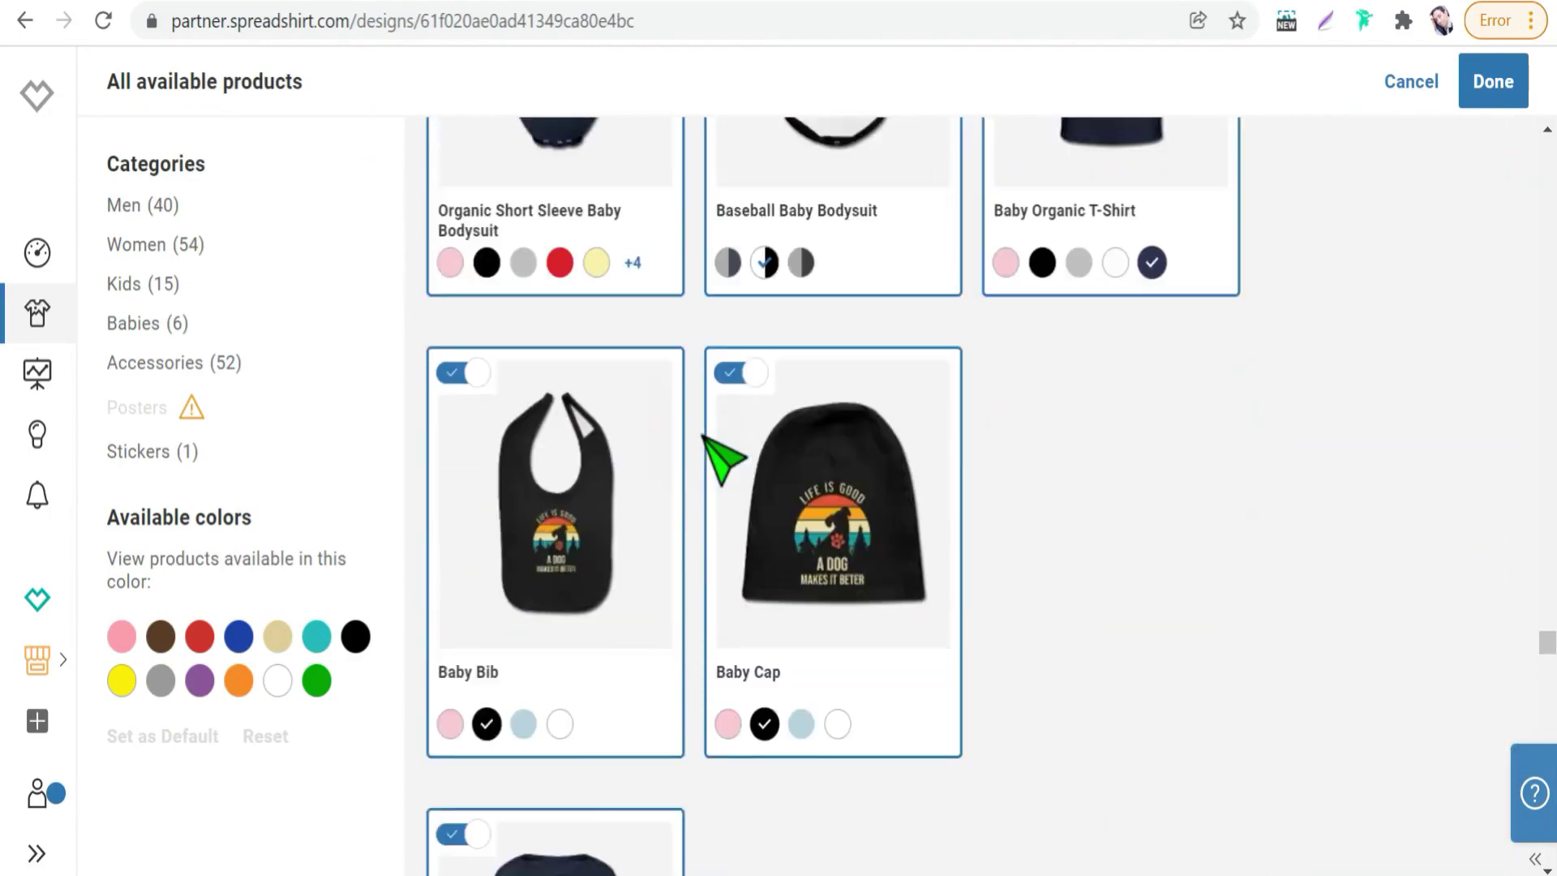
{"action": "scroll", "coordinate": [823, 510], "scroll_direction": "up", "scroll_amount": 6}
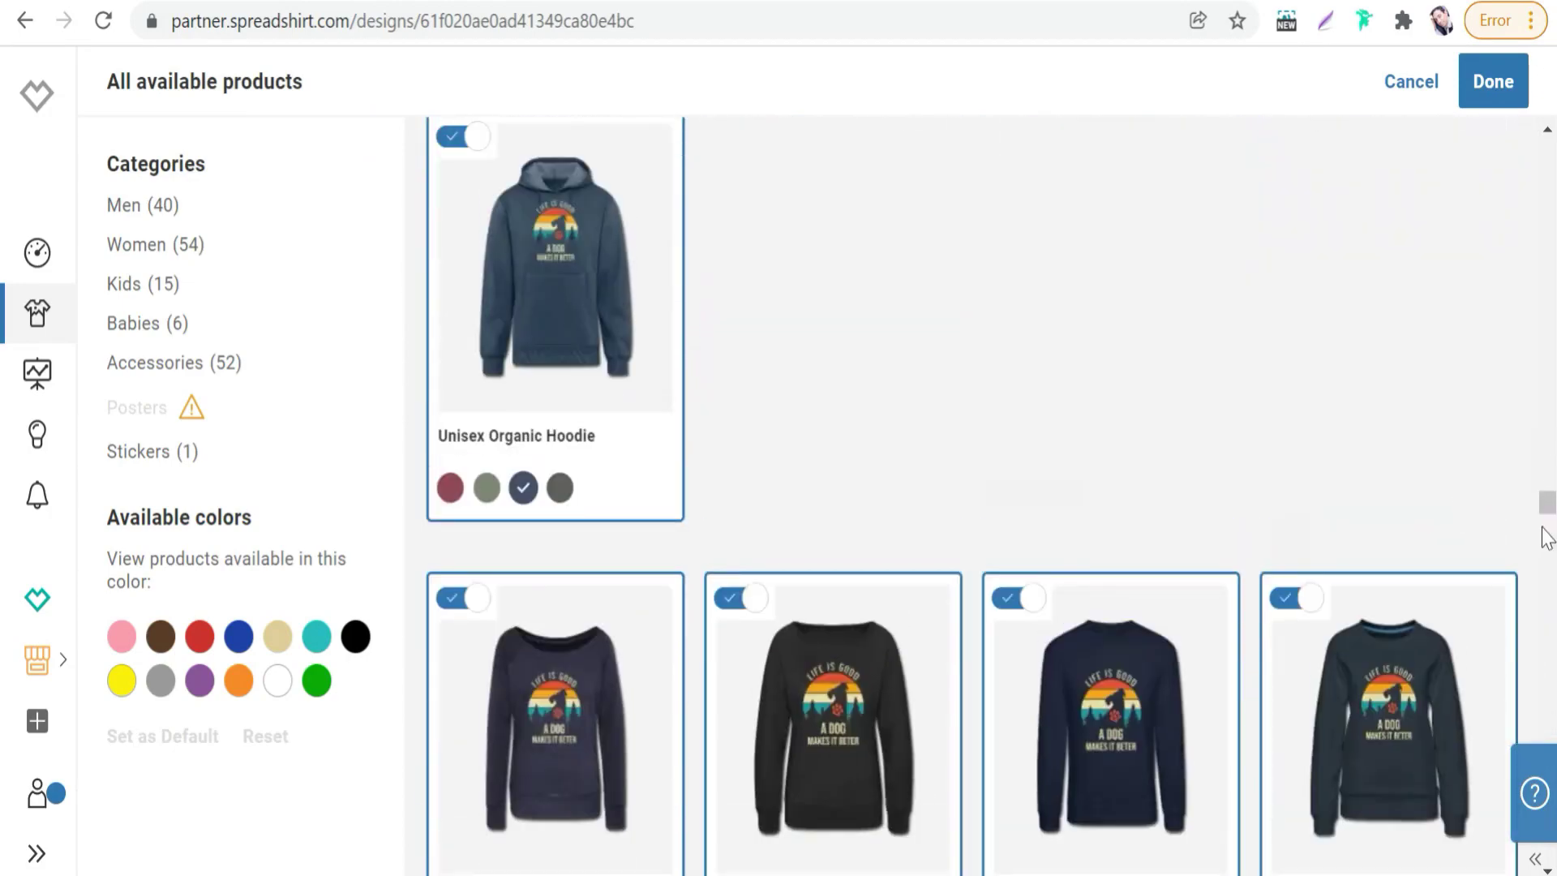
{"action": "scroll", "coordinate": [1546, 511], "scroll_direction": "up", "scroll_amount": 2}
{"action": "scroll", "coordinate": [1488, 445], "scroll_direction": "up", "scroll_amount": 5}
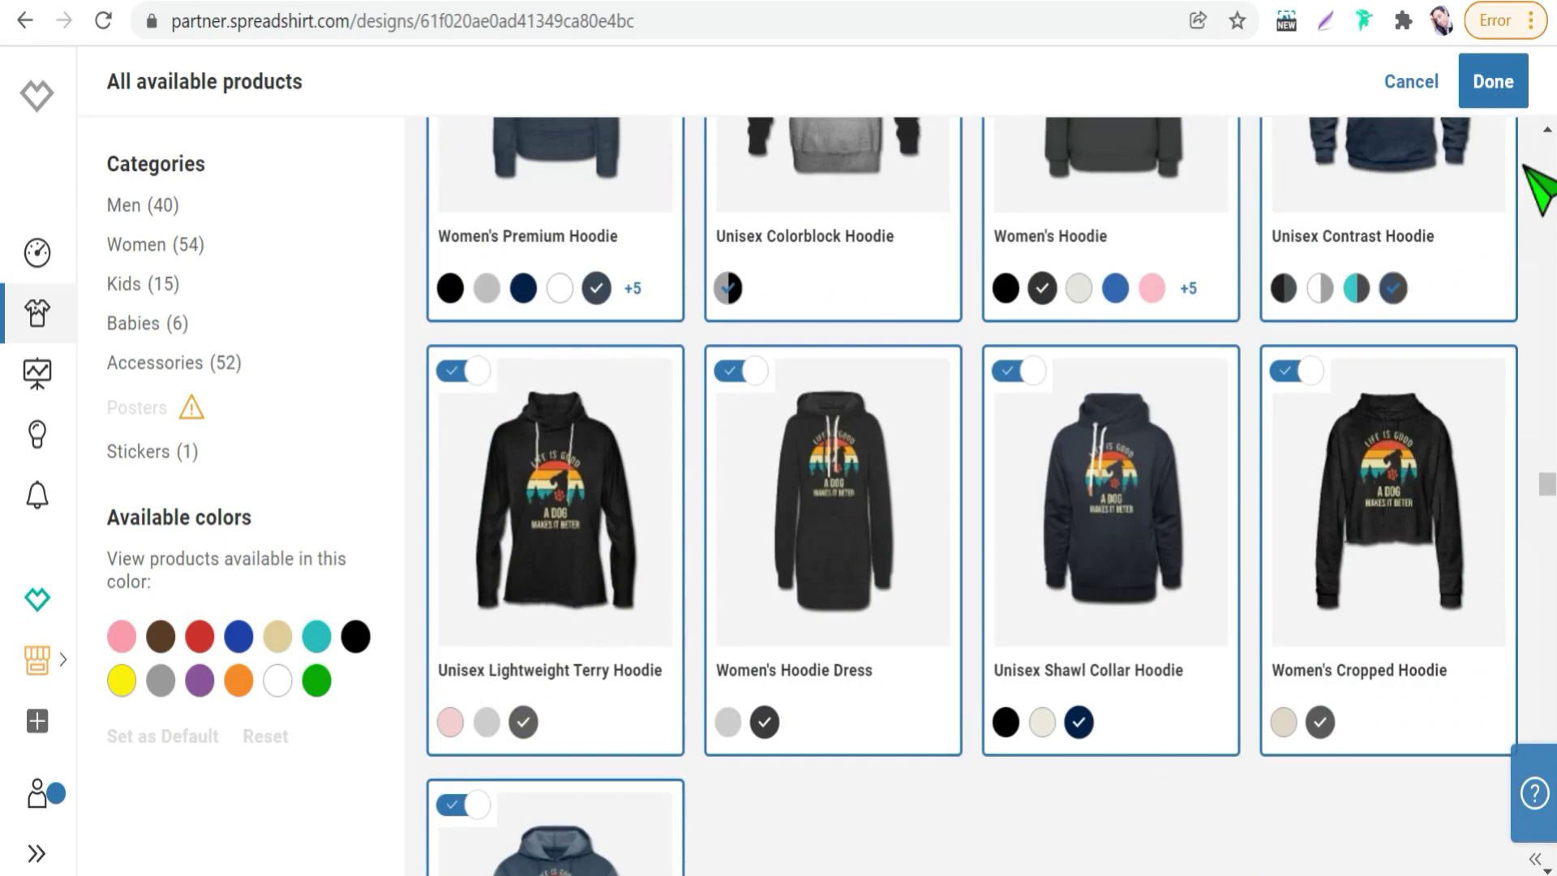
- Confirm the selection and review all 168 of 168 chosen products for the dog design
{"action": "left_click", "coordinate": [1491, 89]}
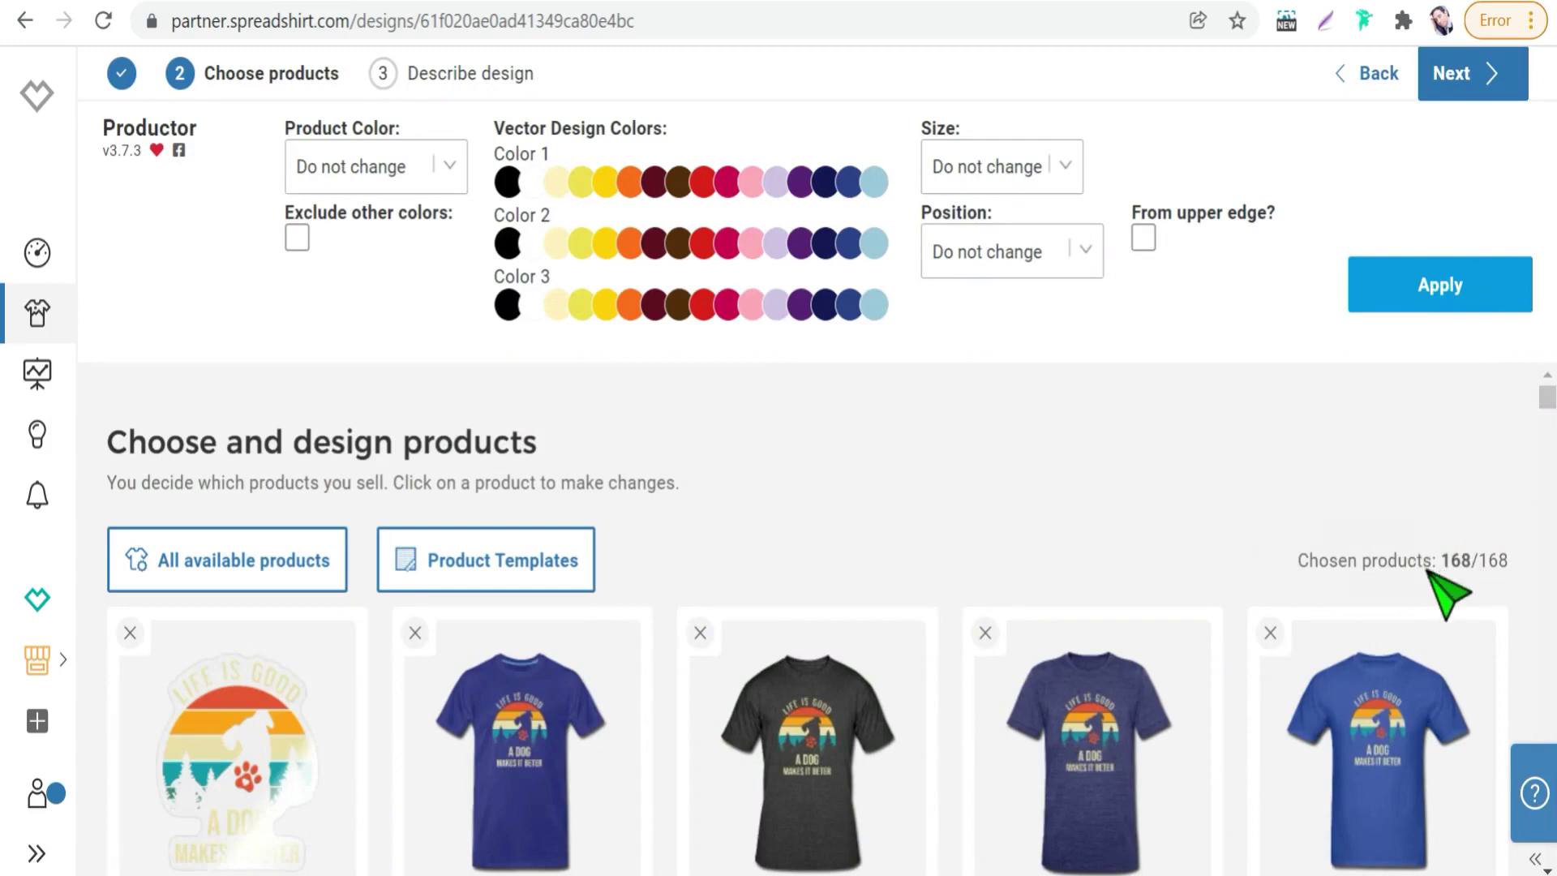
{"action": "scroll", "coordinate": [730, 649], "scroll_direction": "down", "scroll_amount": 10}
{"action": "scroll", "coordinate": [714, 694], "scroll_direction": "down", "scroll_amount": 10}
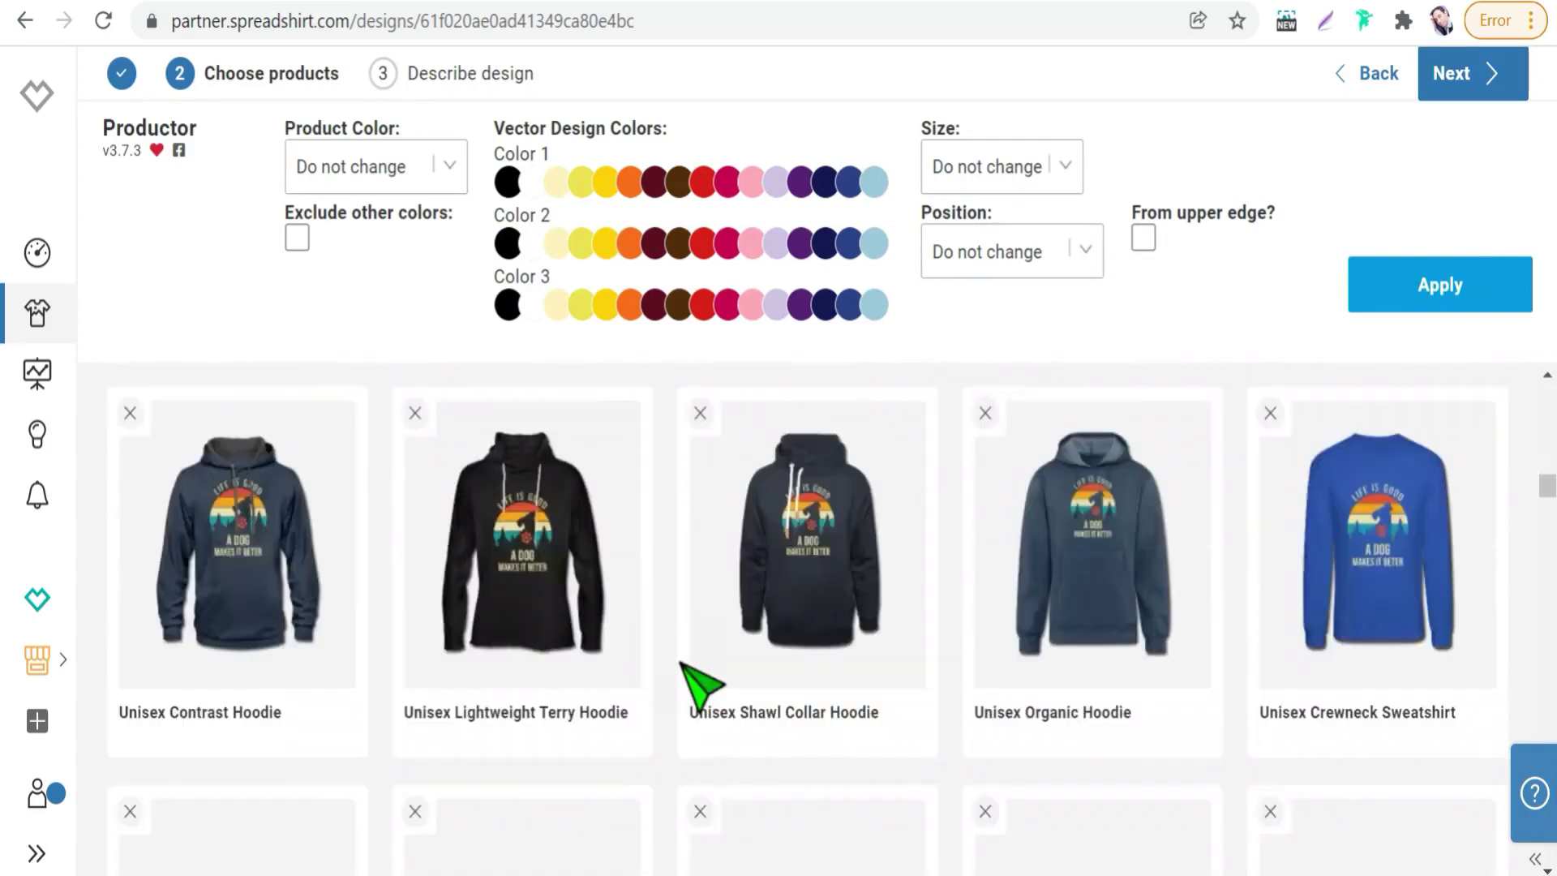
{"action": "scroll", "coordinate": [698, 698], "scroll_direction": "up", "scroll_amount": 2}
{"action": "scroll", "coordinate": [699, 704], "scroll_direction": "up", "scroll_amount": 15}
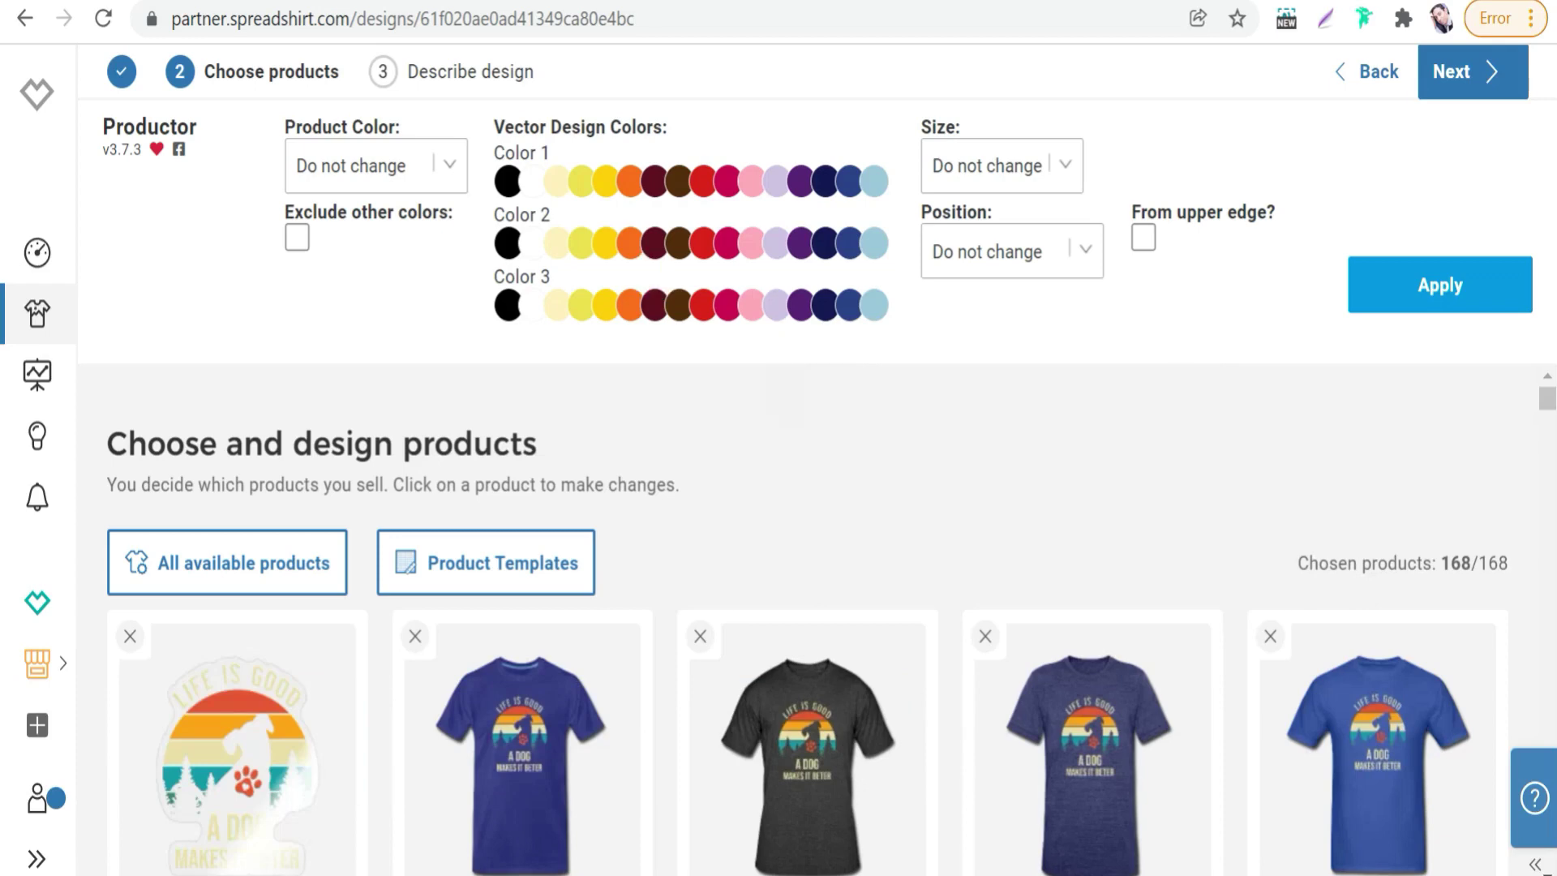
- Read through the Spreadshirt newsletter email down to the Unisex Organic Hoodie announcement
{"action": "key", "text": "ctrl+Tab"}
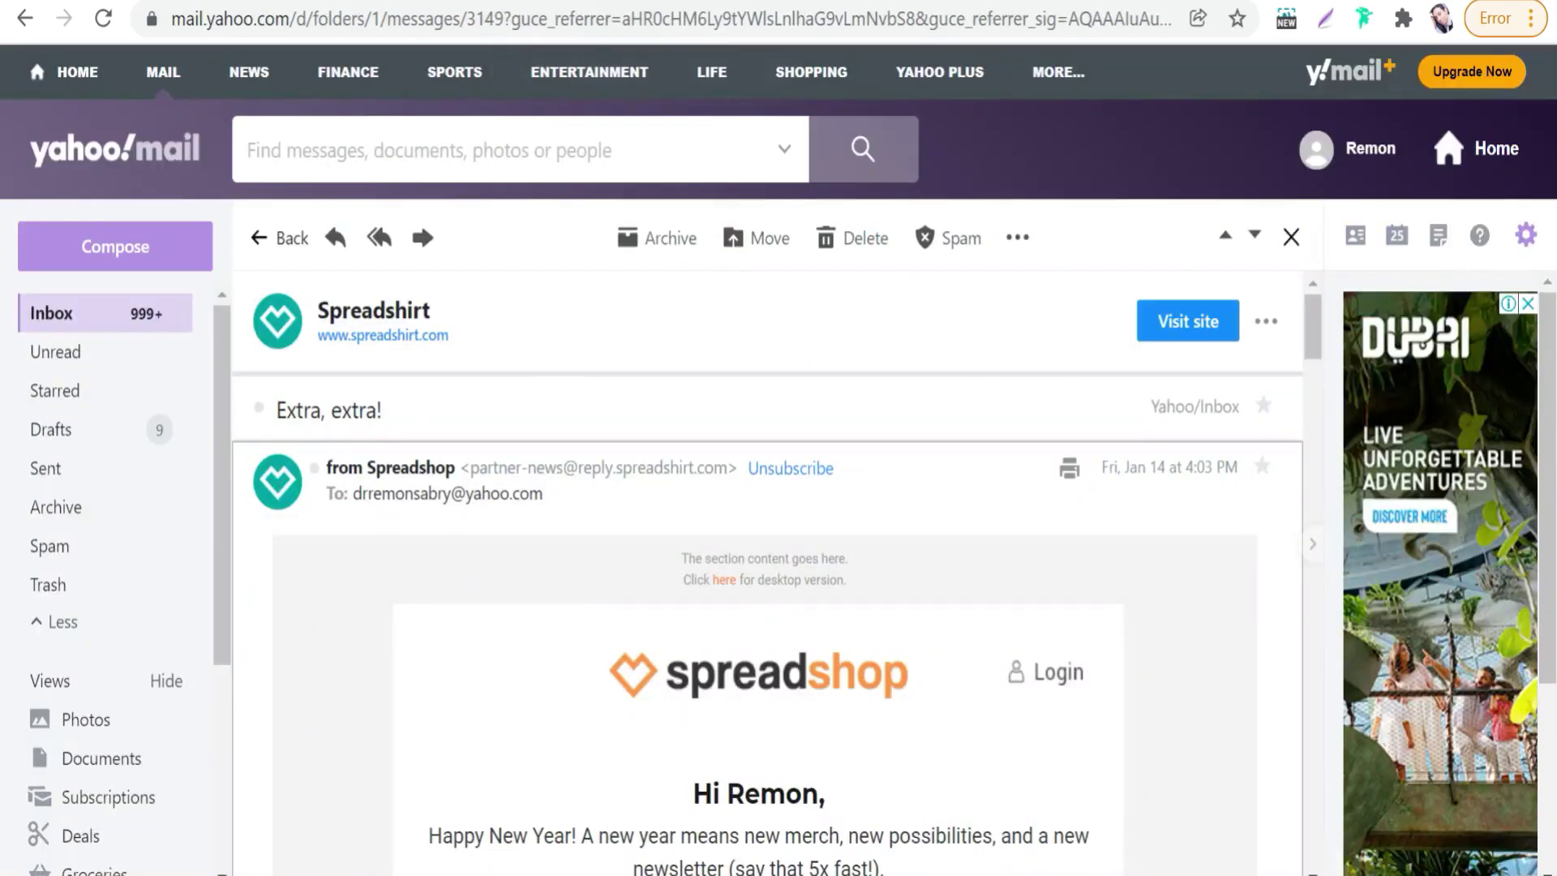
{"action": "scroll", "coordinate": [616, 649], "scroll_direction": "down", "scroll_amount": 7}
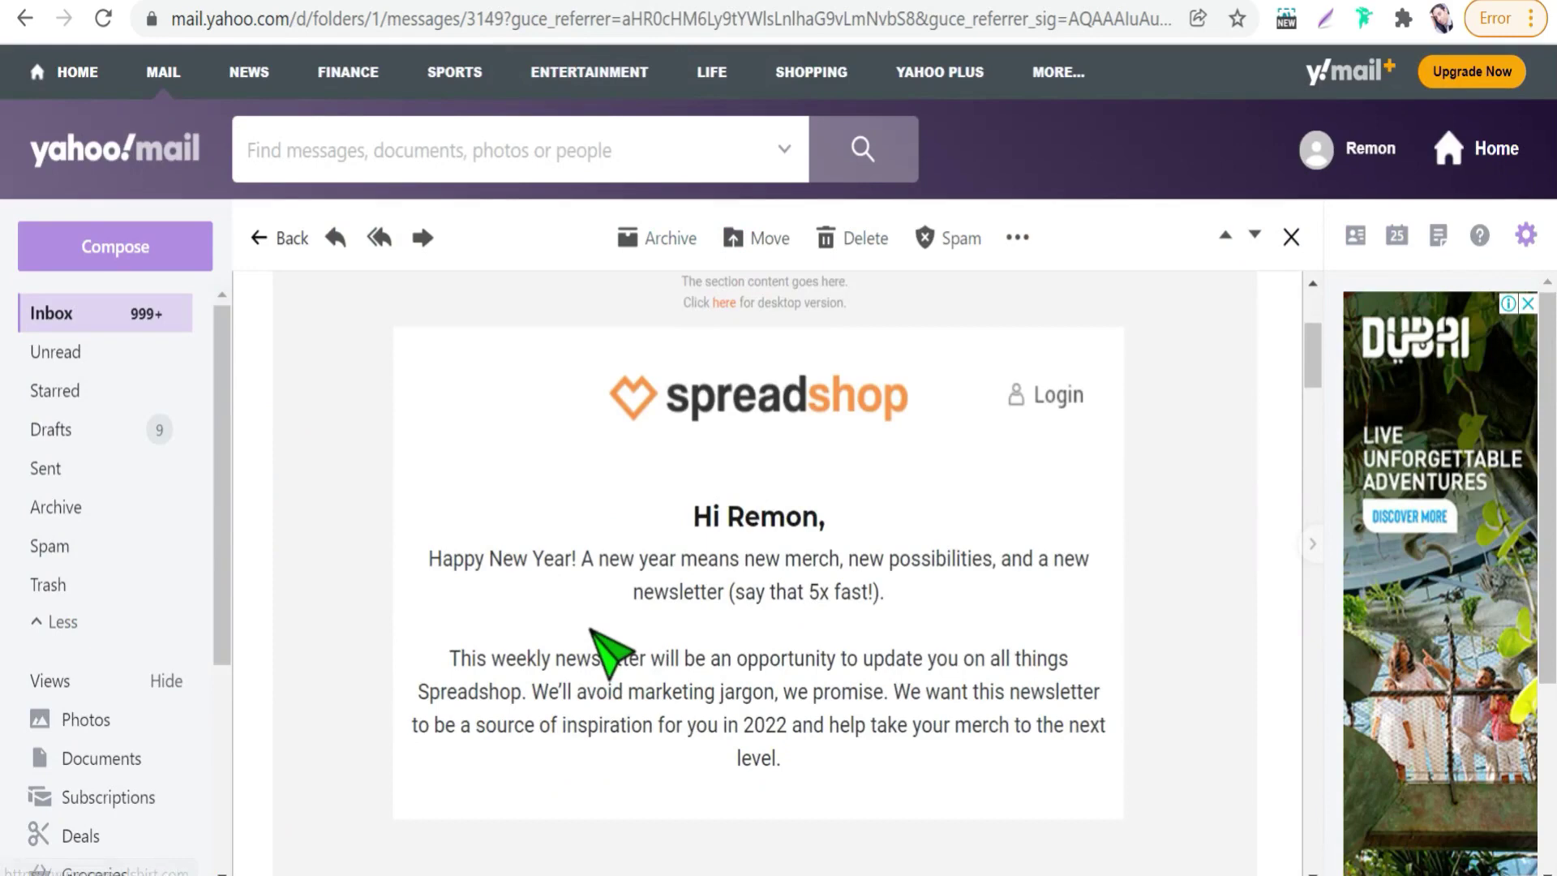
{"action": "scroll", "coordinate": [596, 632], "scroll_direction": "down", "scroll_amount": 7}
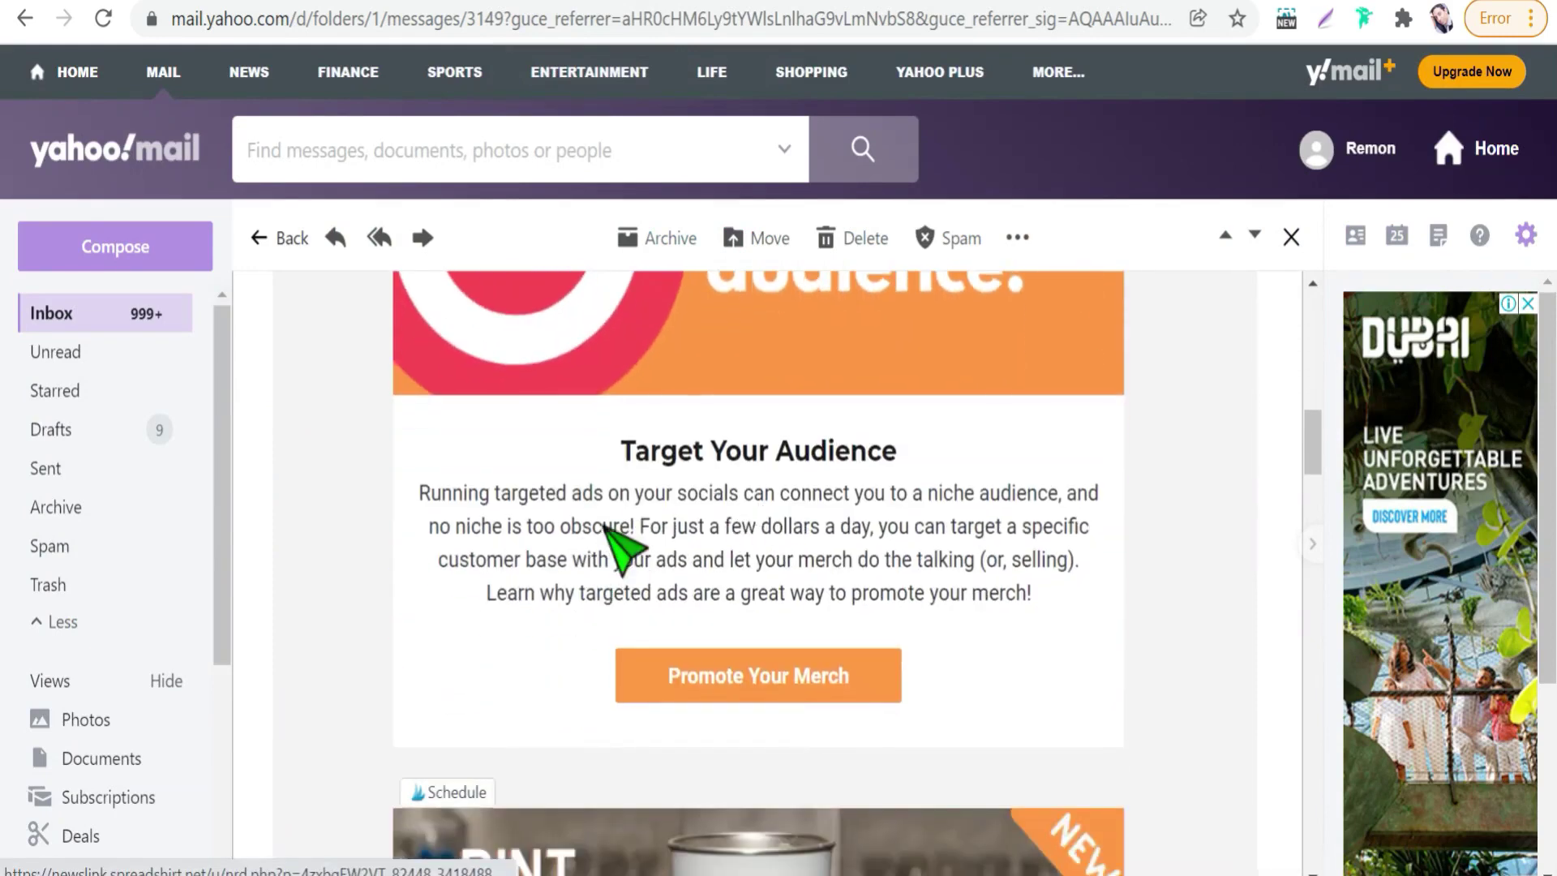
{"action": "scroll", "coordinate": [775, 560], "scroll_direction": "down", "scroll_amount": 7}
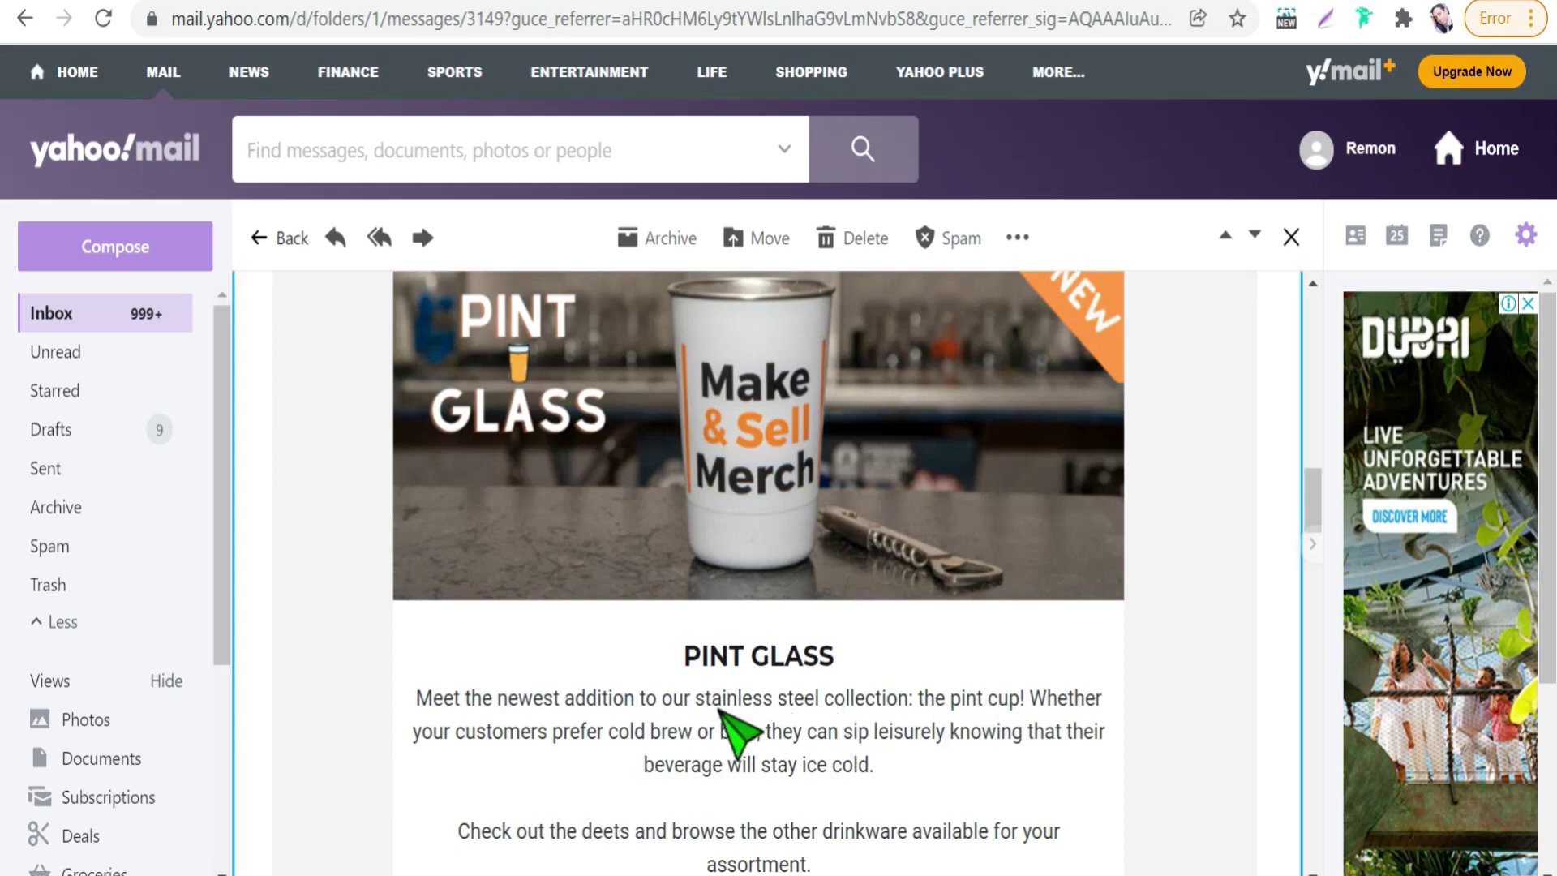
{"action": "left_click_drag", "start_coordinate": [712, 702], "coordinate": [945, 706]}
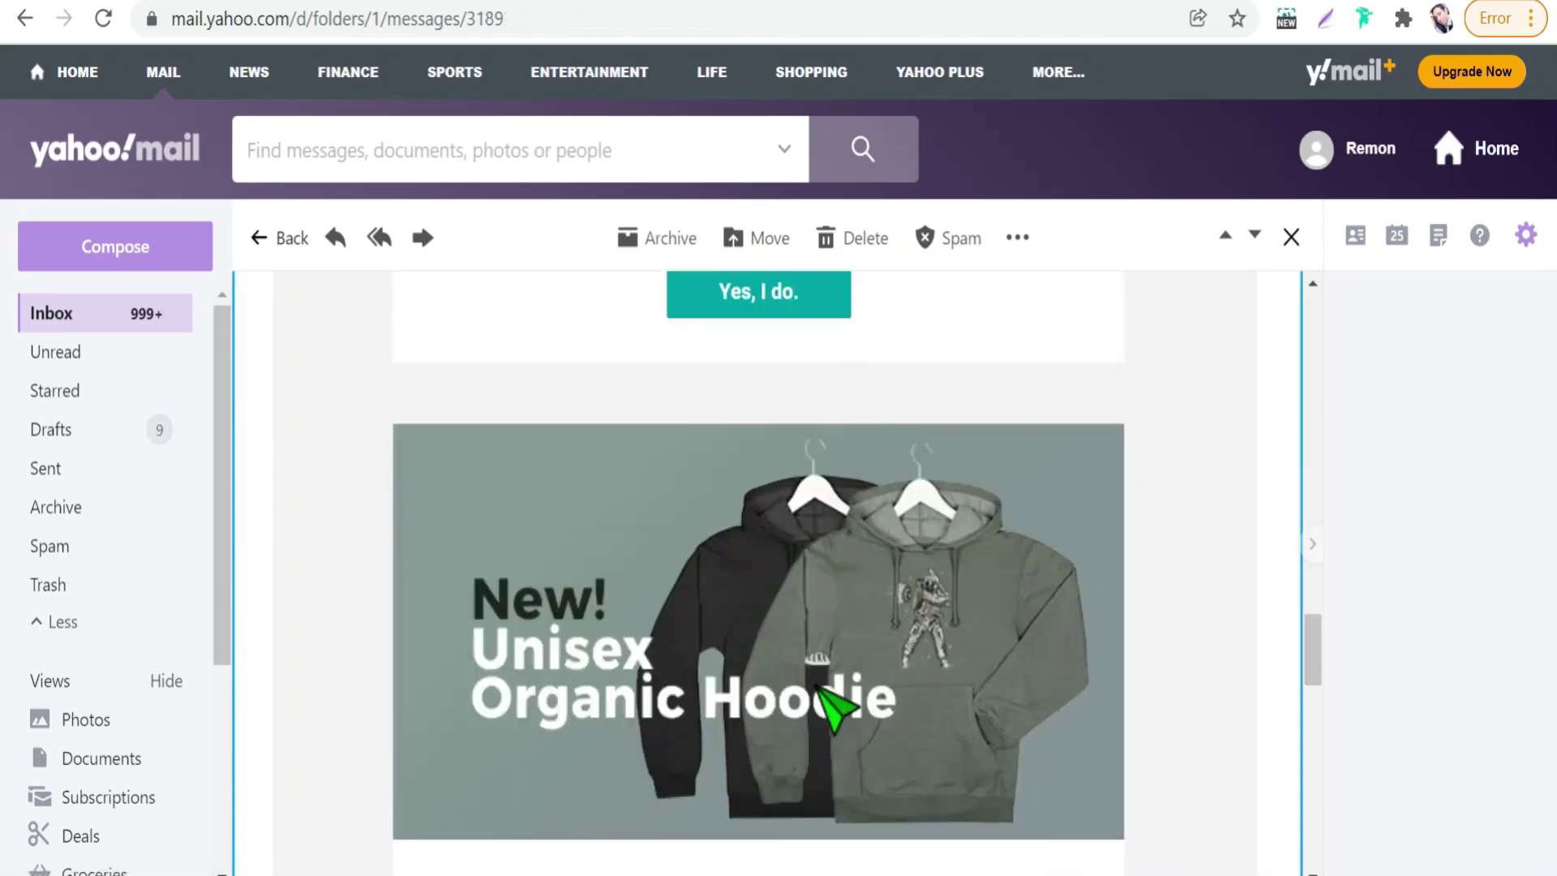
{"action": "scroll", "coordinate": [699, 645], "scroll_direction": "down", "scroll_amount": 2}
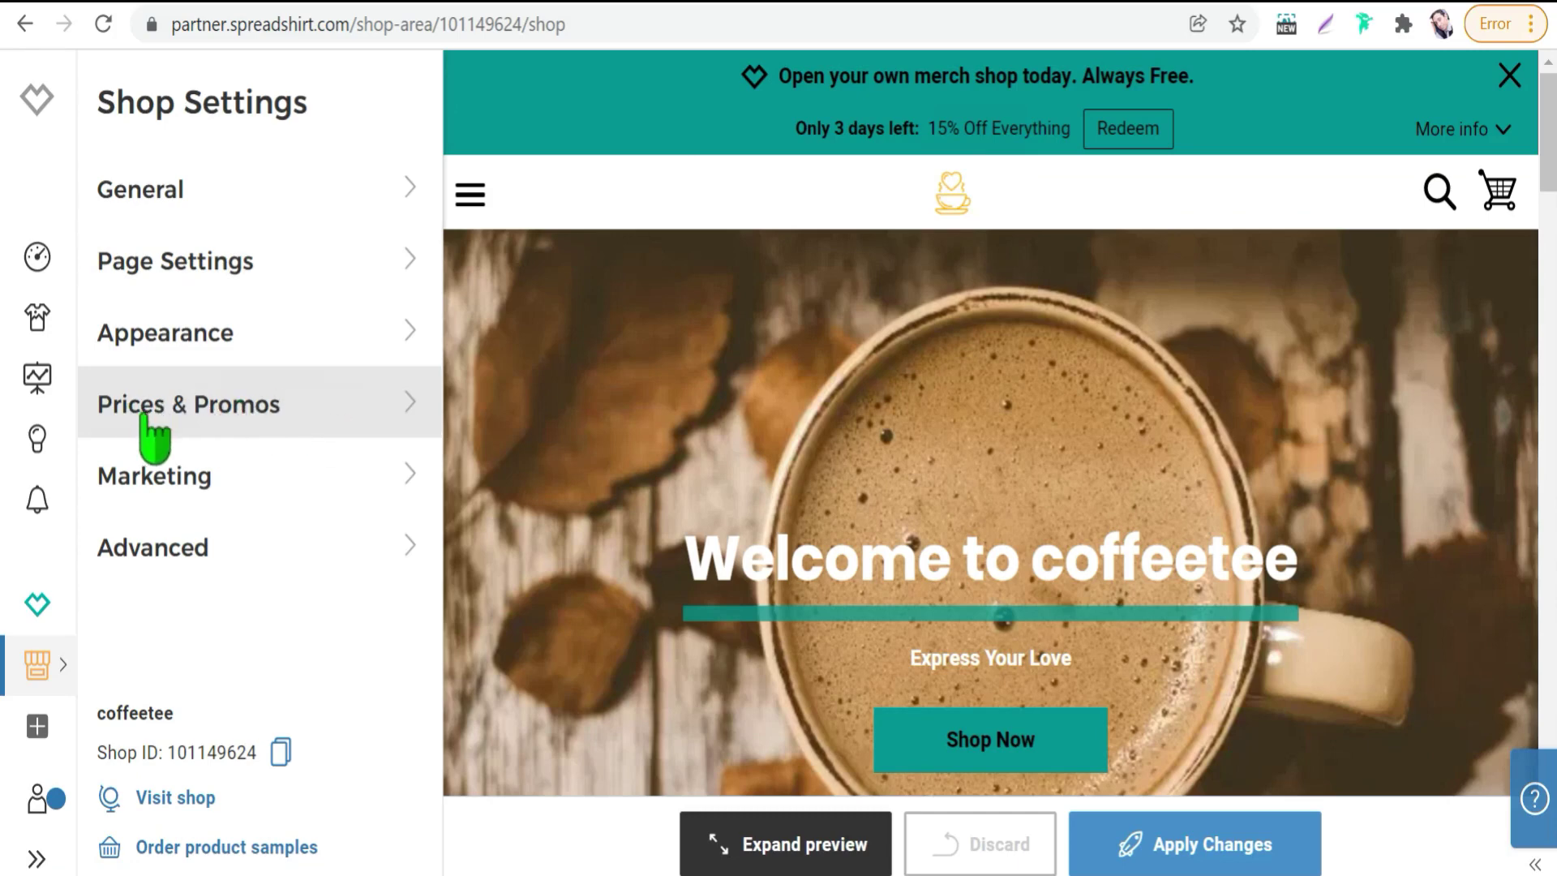
- Open Prices & Promos from the Shop Settings panel
{"action": "left_click", "coordinate": [331, 405]}
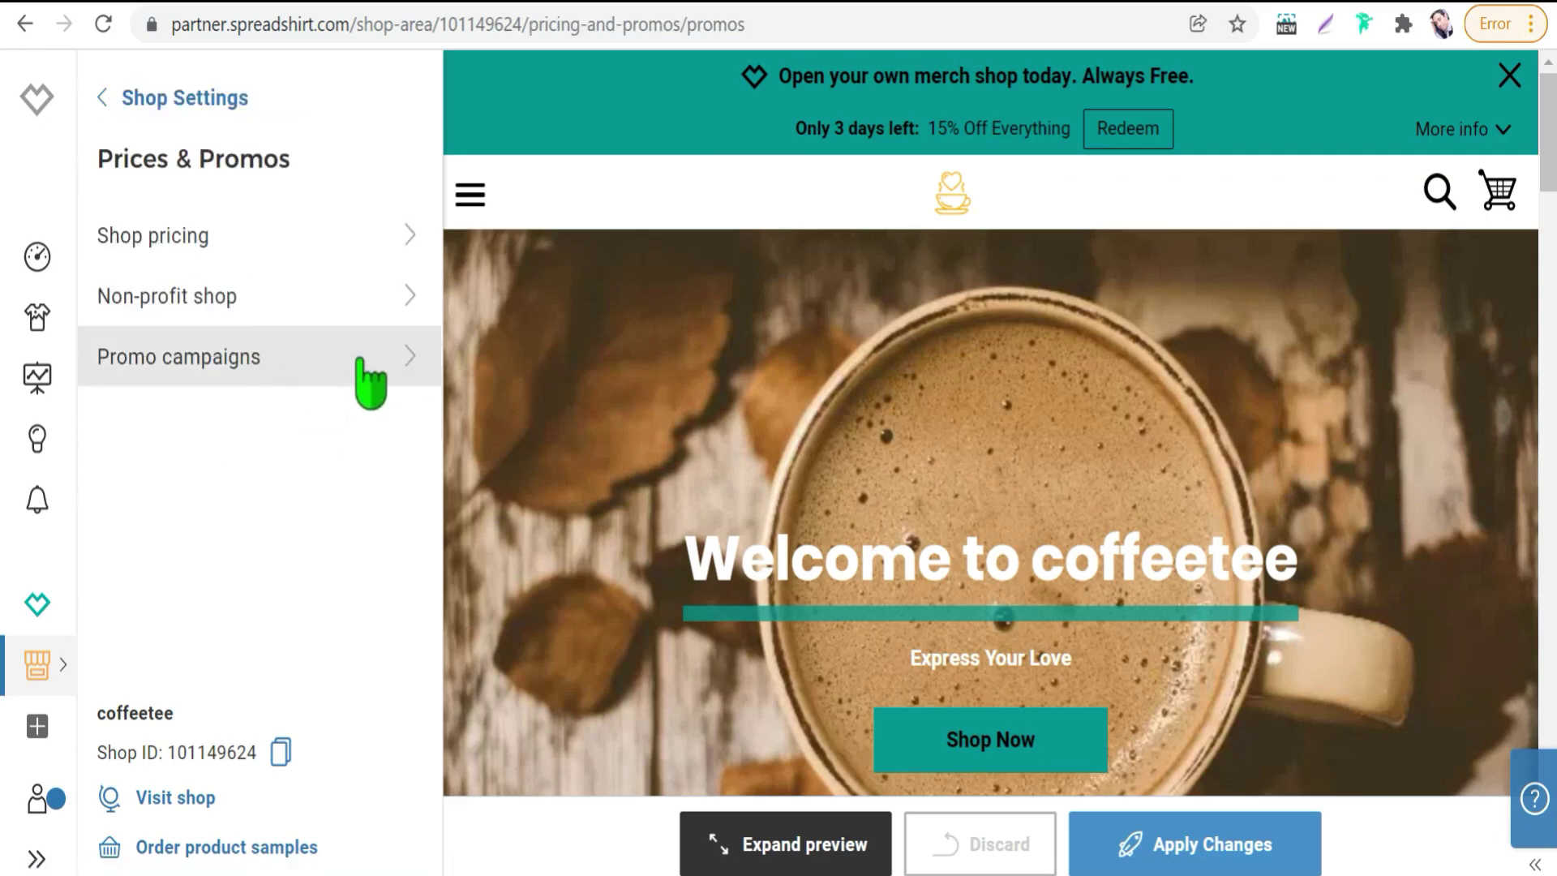
- Show the promo campaigns: Free standard shipping, 20% Off and 15% Off Everything
{"action": "left_click", "coordinate": [369, 381]}
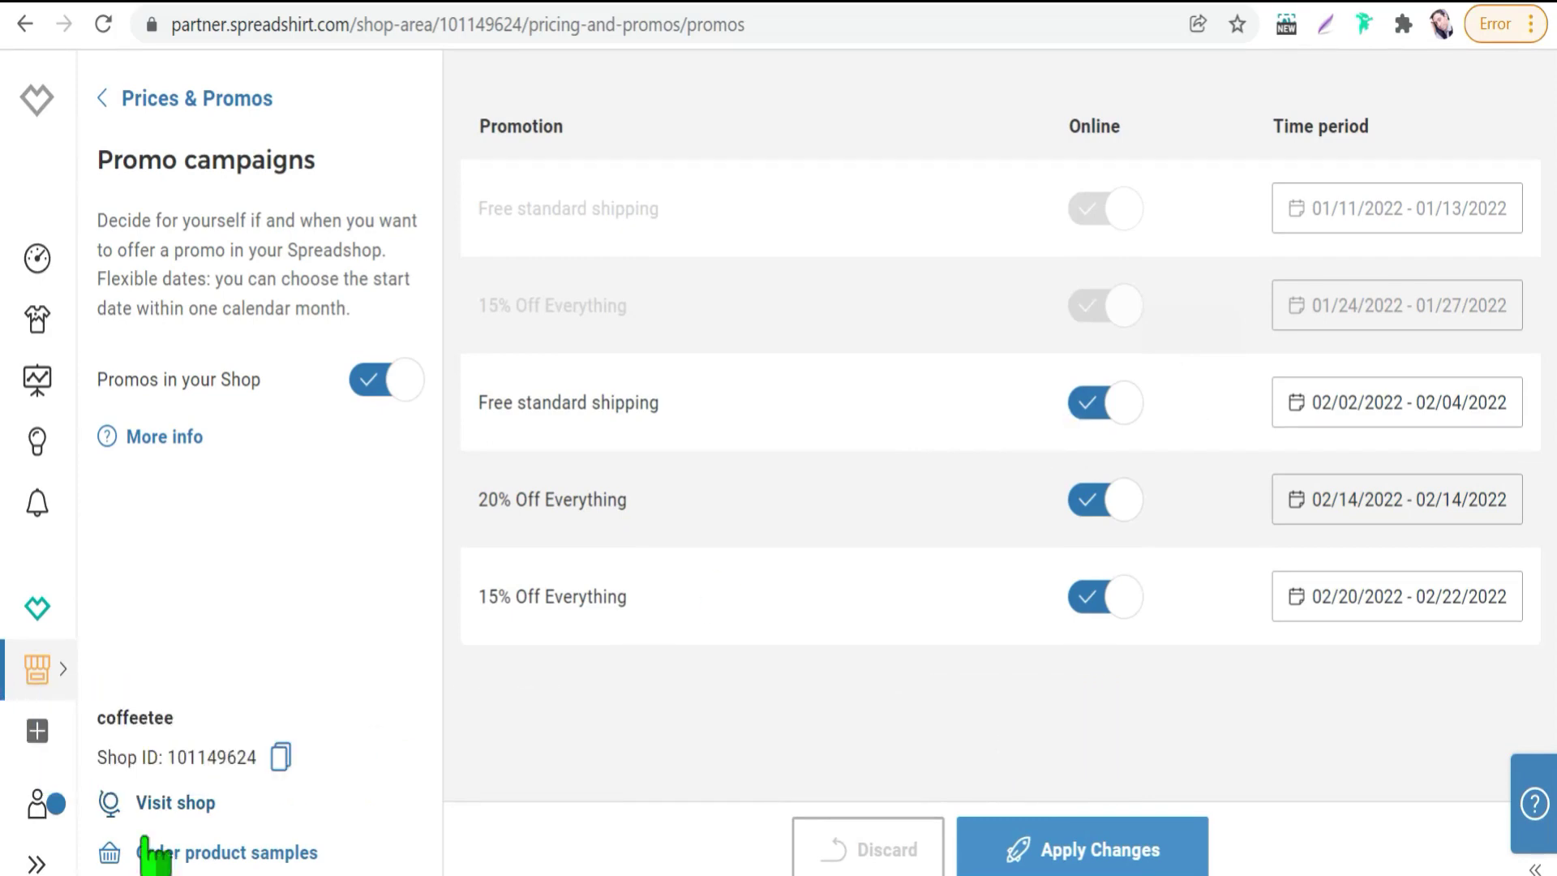
- Open the live coffeetee storefront and scroll to its Product Preview
{"action": "left_click", "coordinate": [172, 804]}
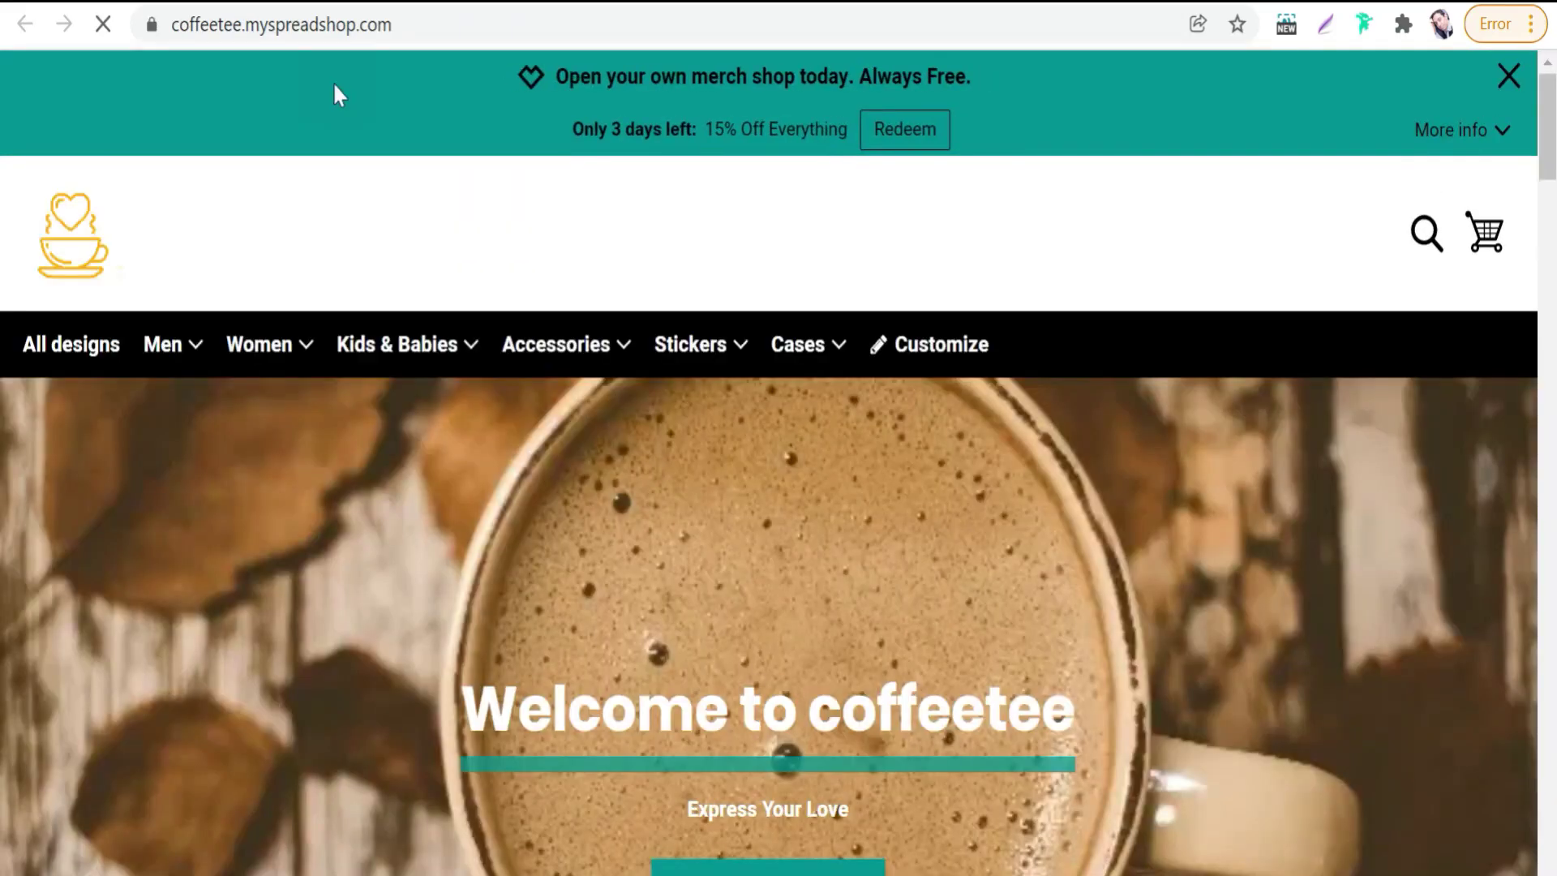
{"action": "scroll", "coordinate": [421, 563], "scroll_direction": "down", "scroll_amount": 15}
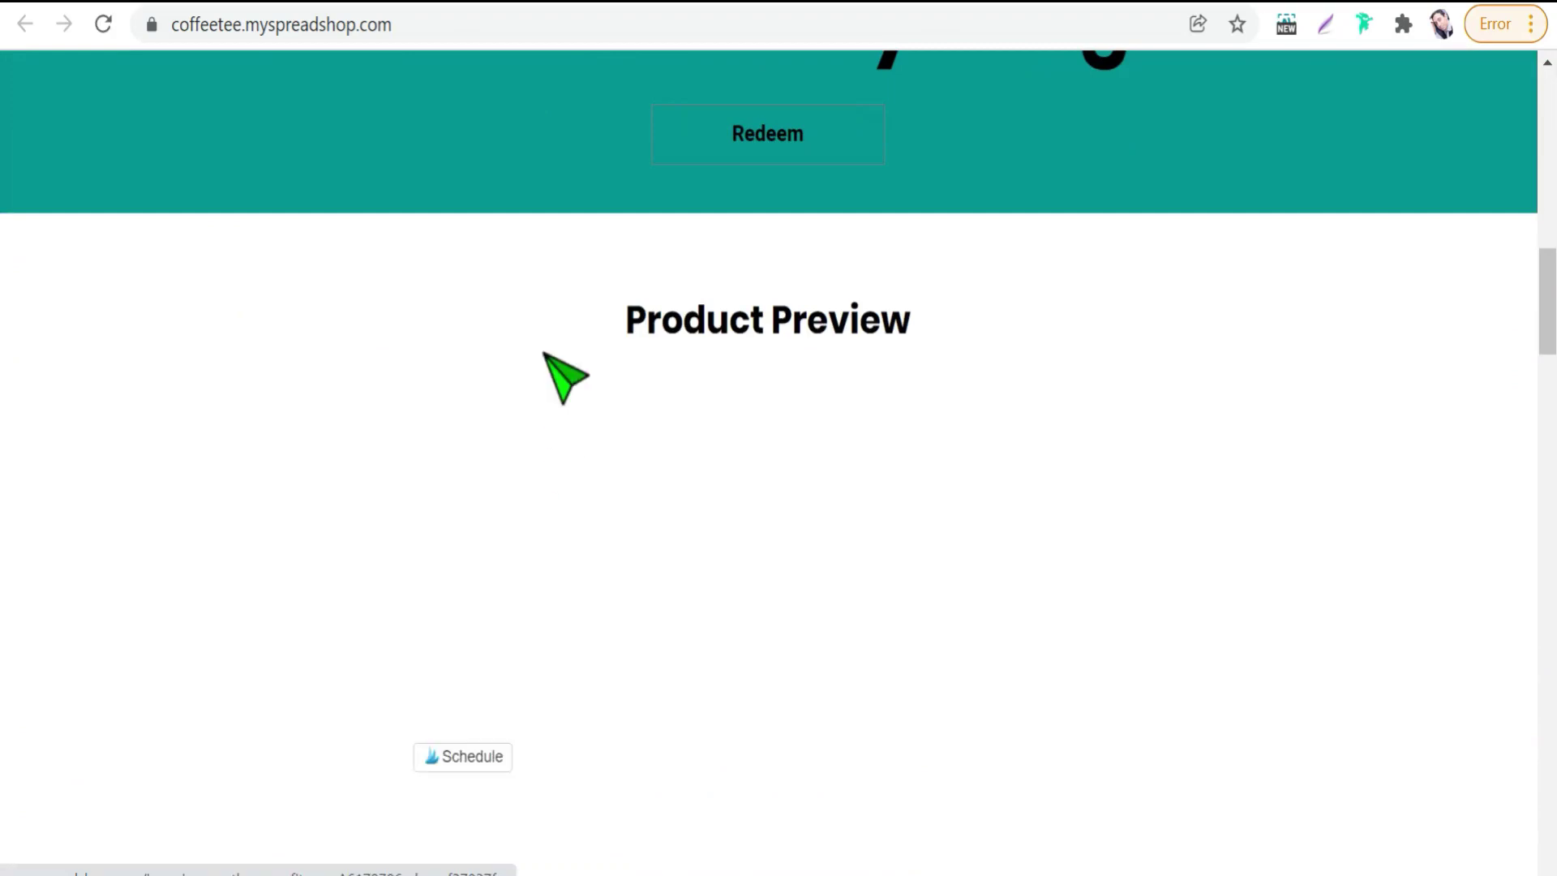
{"action": "scroll", "coordinate": [527, 316], "scroll_direction": "down", "scroll_amount": 2}
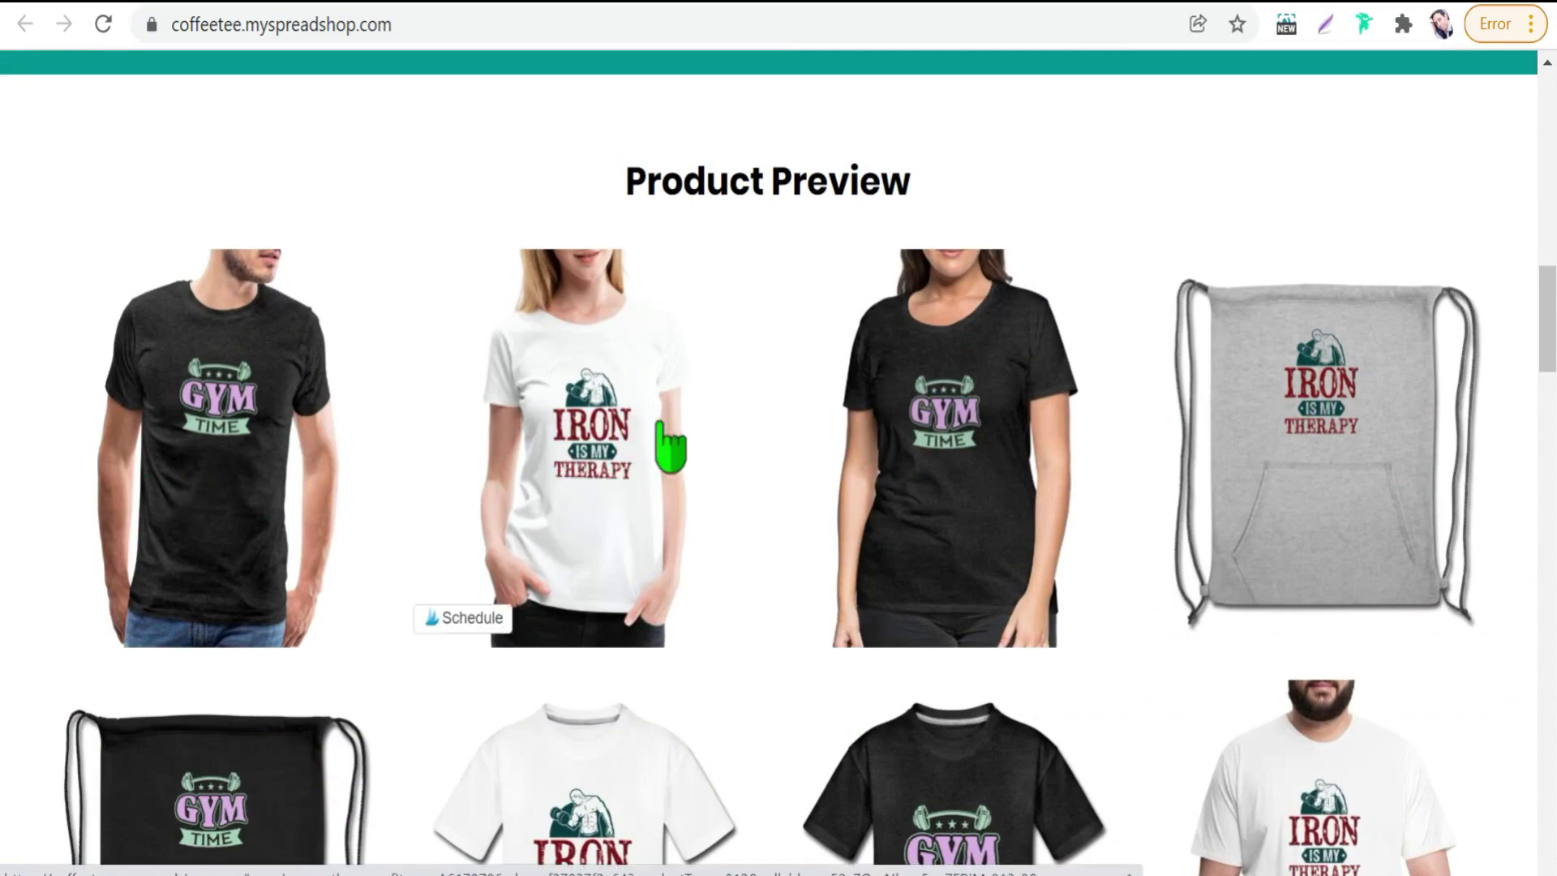
- View the white Iron is My Therapy Fitness women's tee product page
{"action": "left_click", "coordinate": [601, 442]}
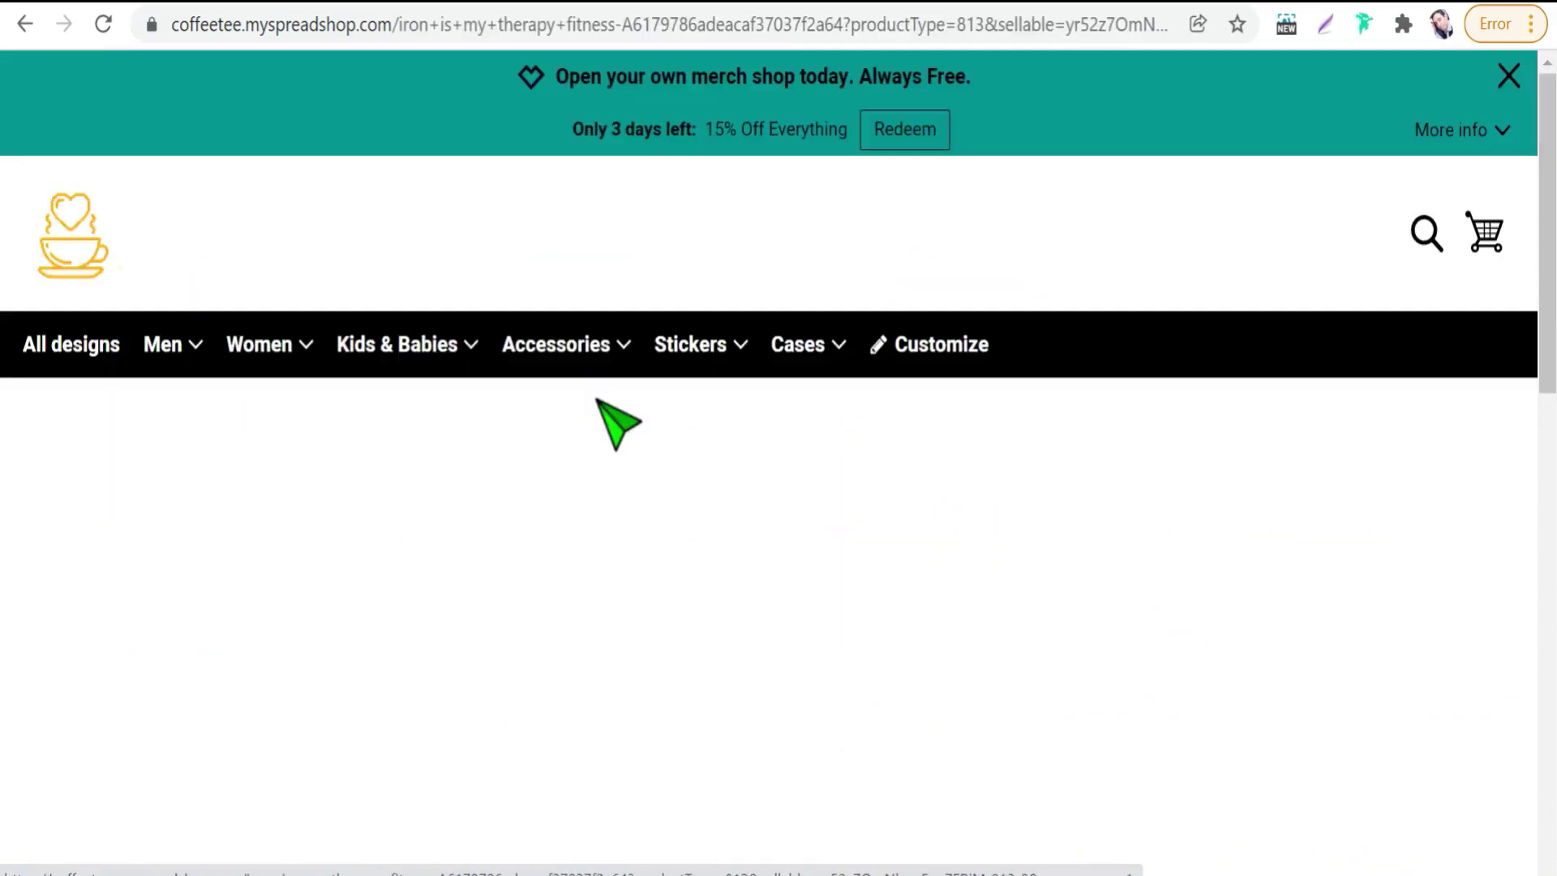
{"action": "scroll", "coordinate": [619, 424], "scroll_direction": "down", "scroll_amount": 5}
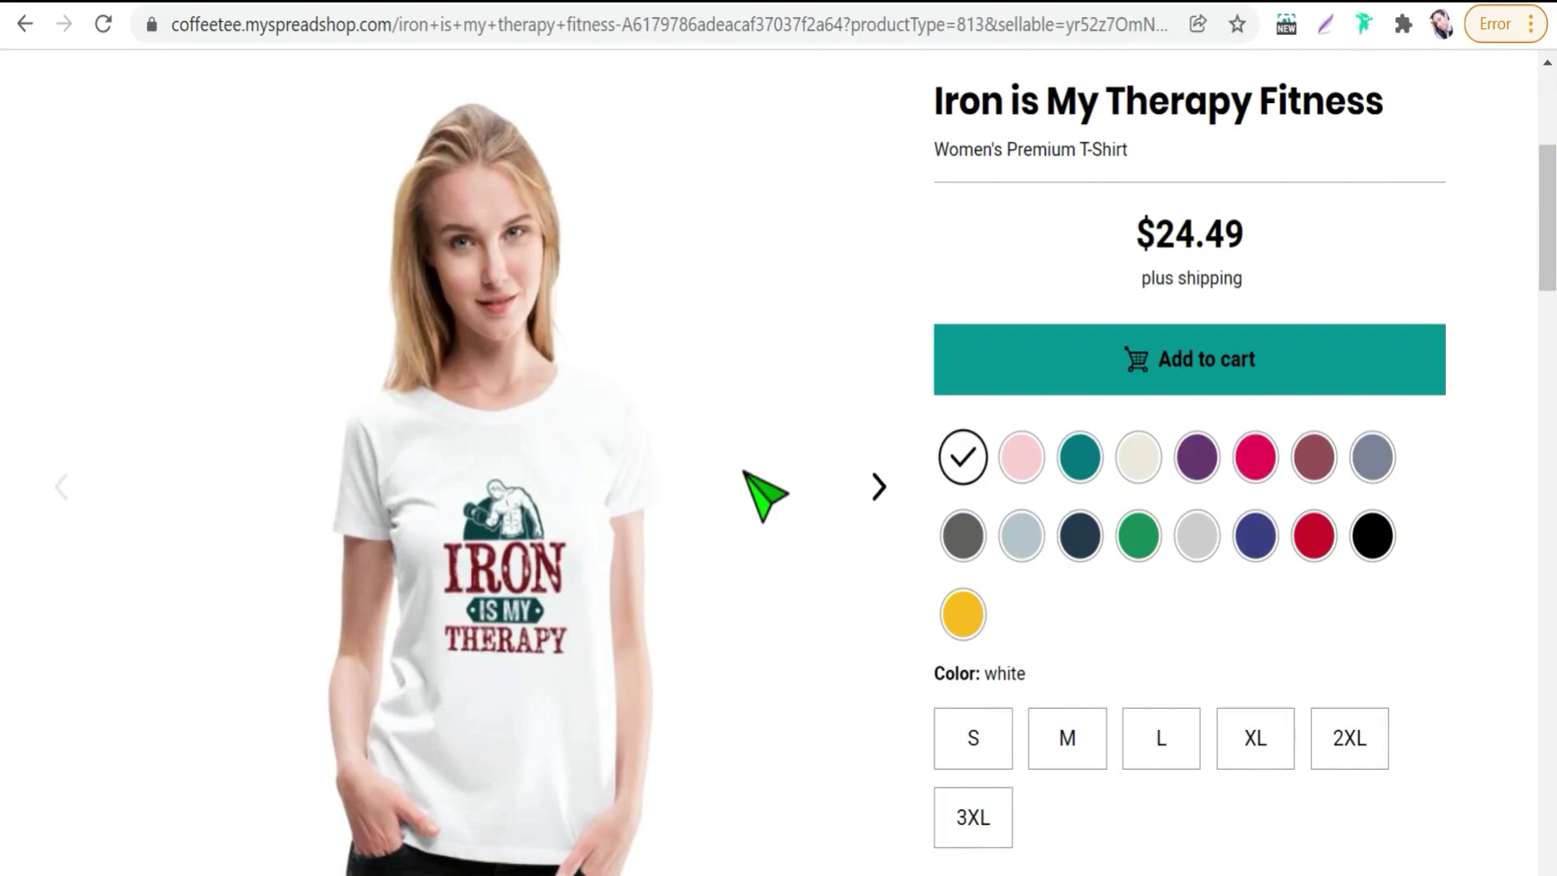
{"action": "scroll", "coordinate": [990, 450], "scroll_direction": "down", "scroll_amount": 3}
{"action": "scroll", "coordinate": [1023, 452], "scroll_direction": "down", "scroll_amount": 20}
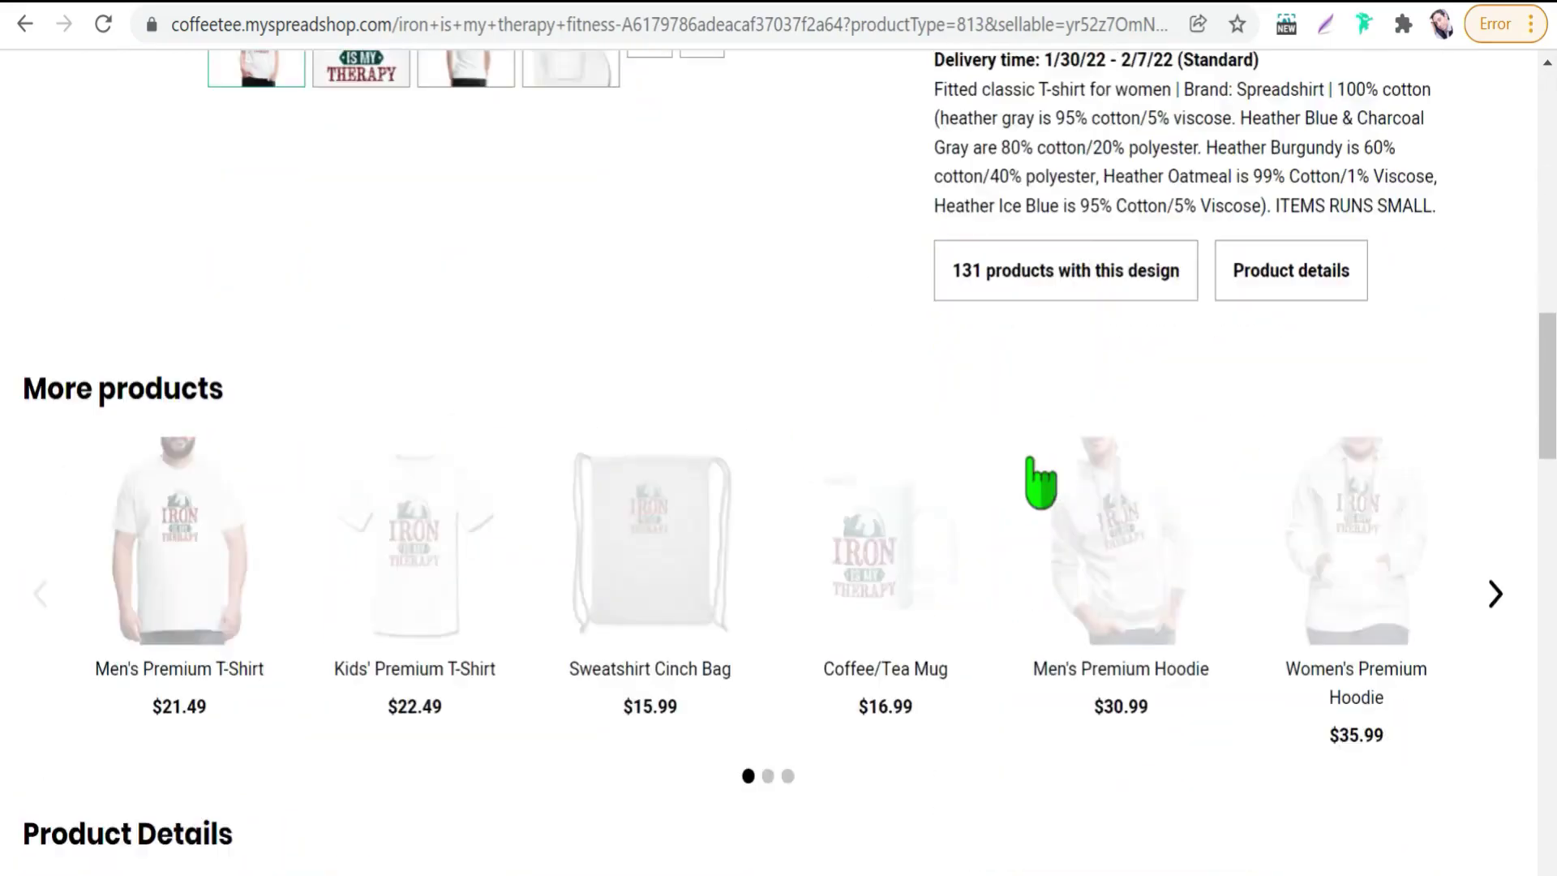
{"action": "scroll", "coordinate": [1321, 216], "scroll_direction": "down", "scroll_amount": 3}
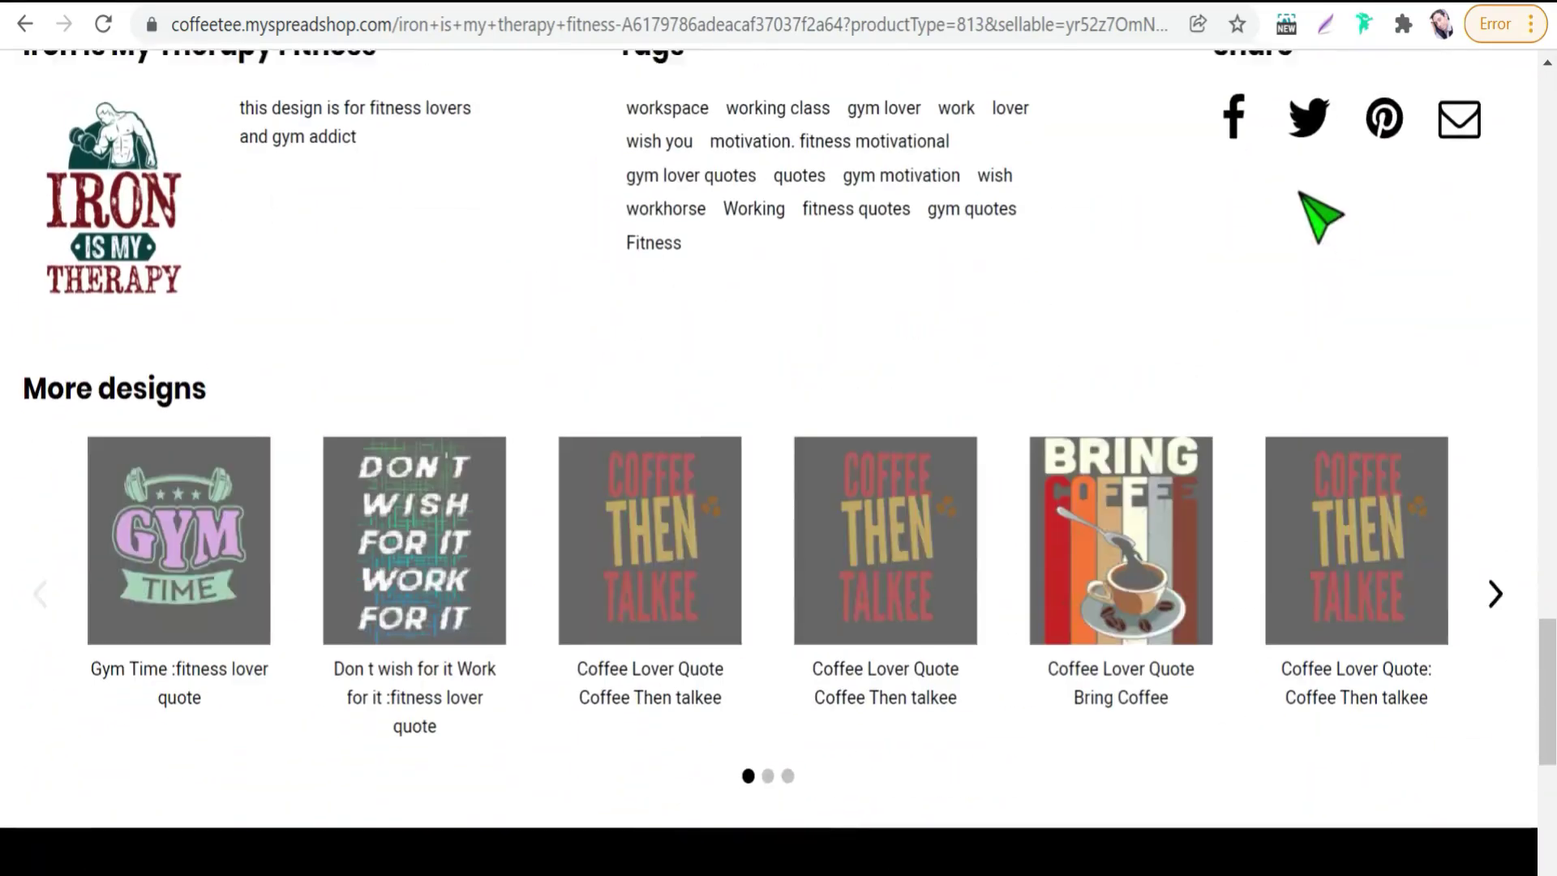
{"action": "scroll", "coordinate": [1335, 285], "scroll_direction": "up", "scroll_amount": 3}
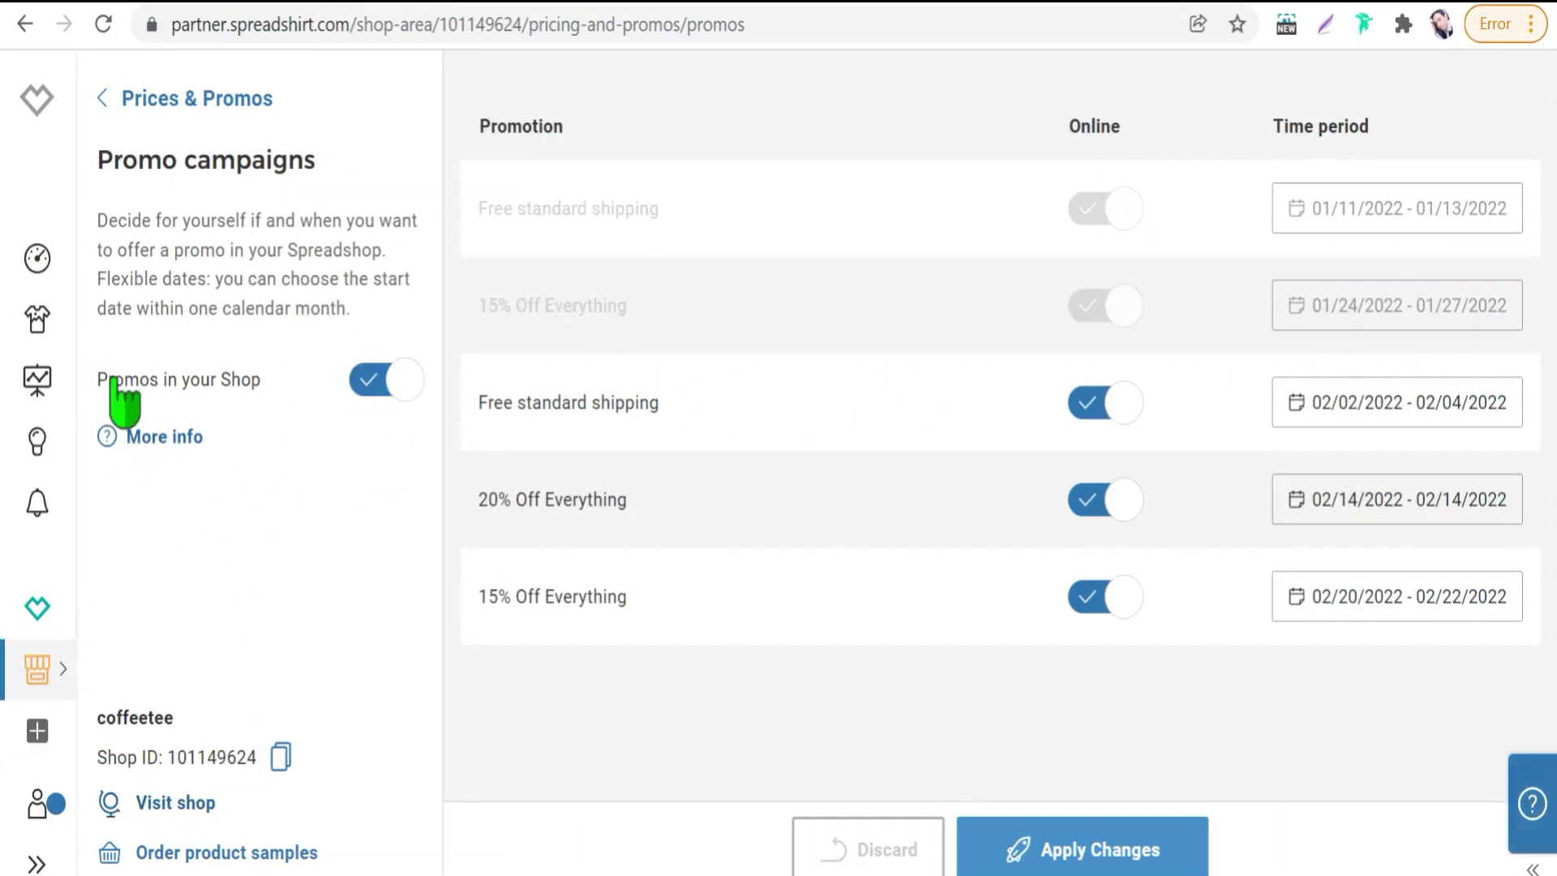
- Go from Prices & Promos to Marketing's Social Media Sharing tool
{"action": "left_click", "coordinate": [101, 99]}
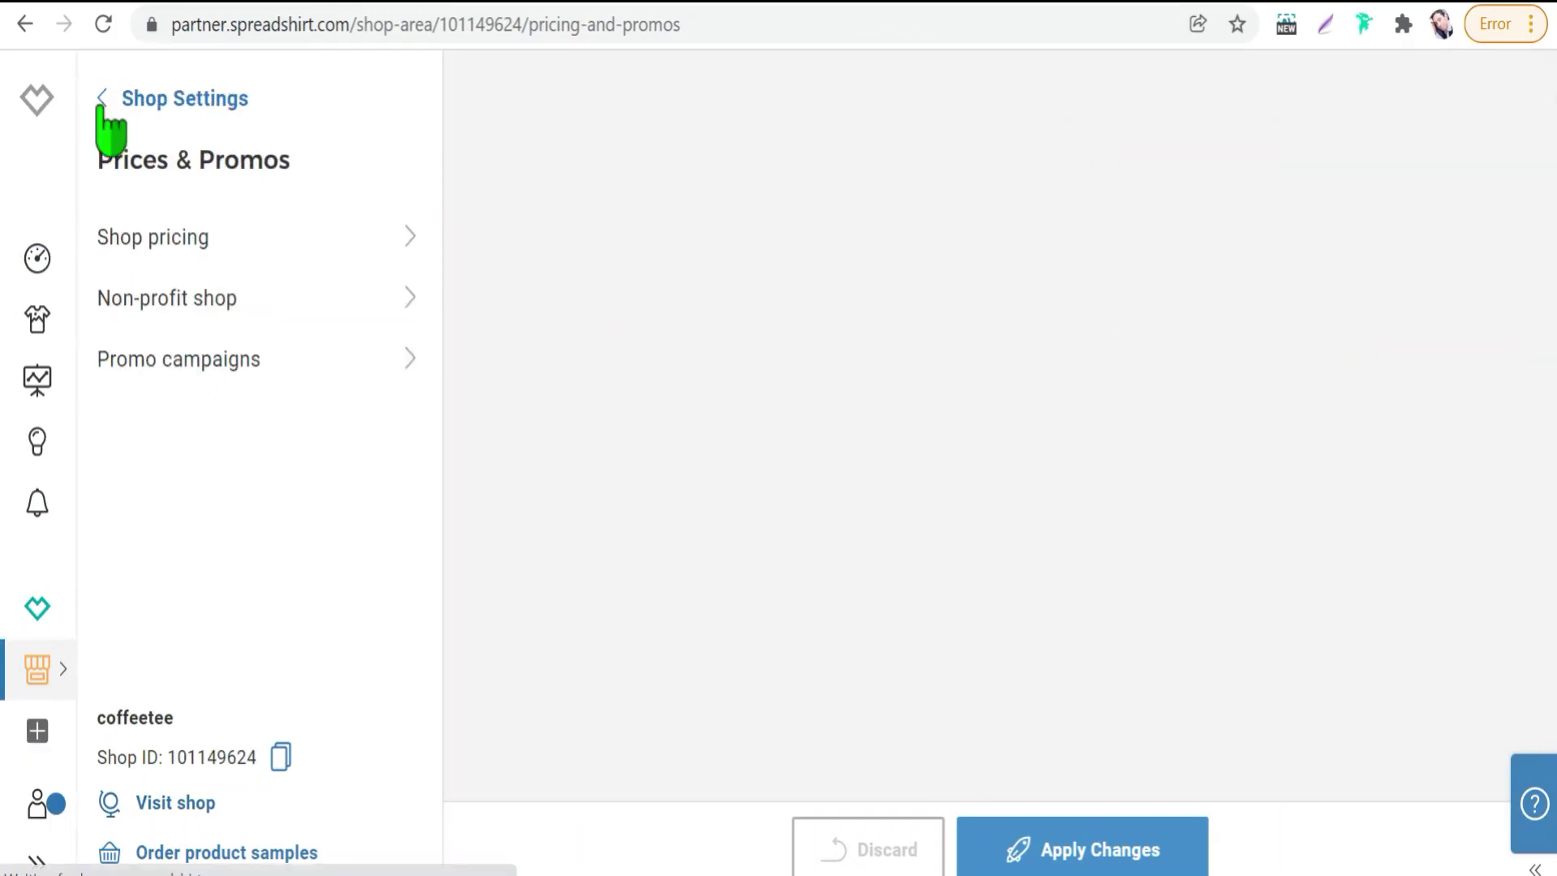
{"action": "left_click", "coordinate": [104, 97]}
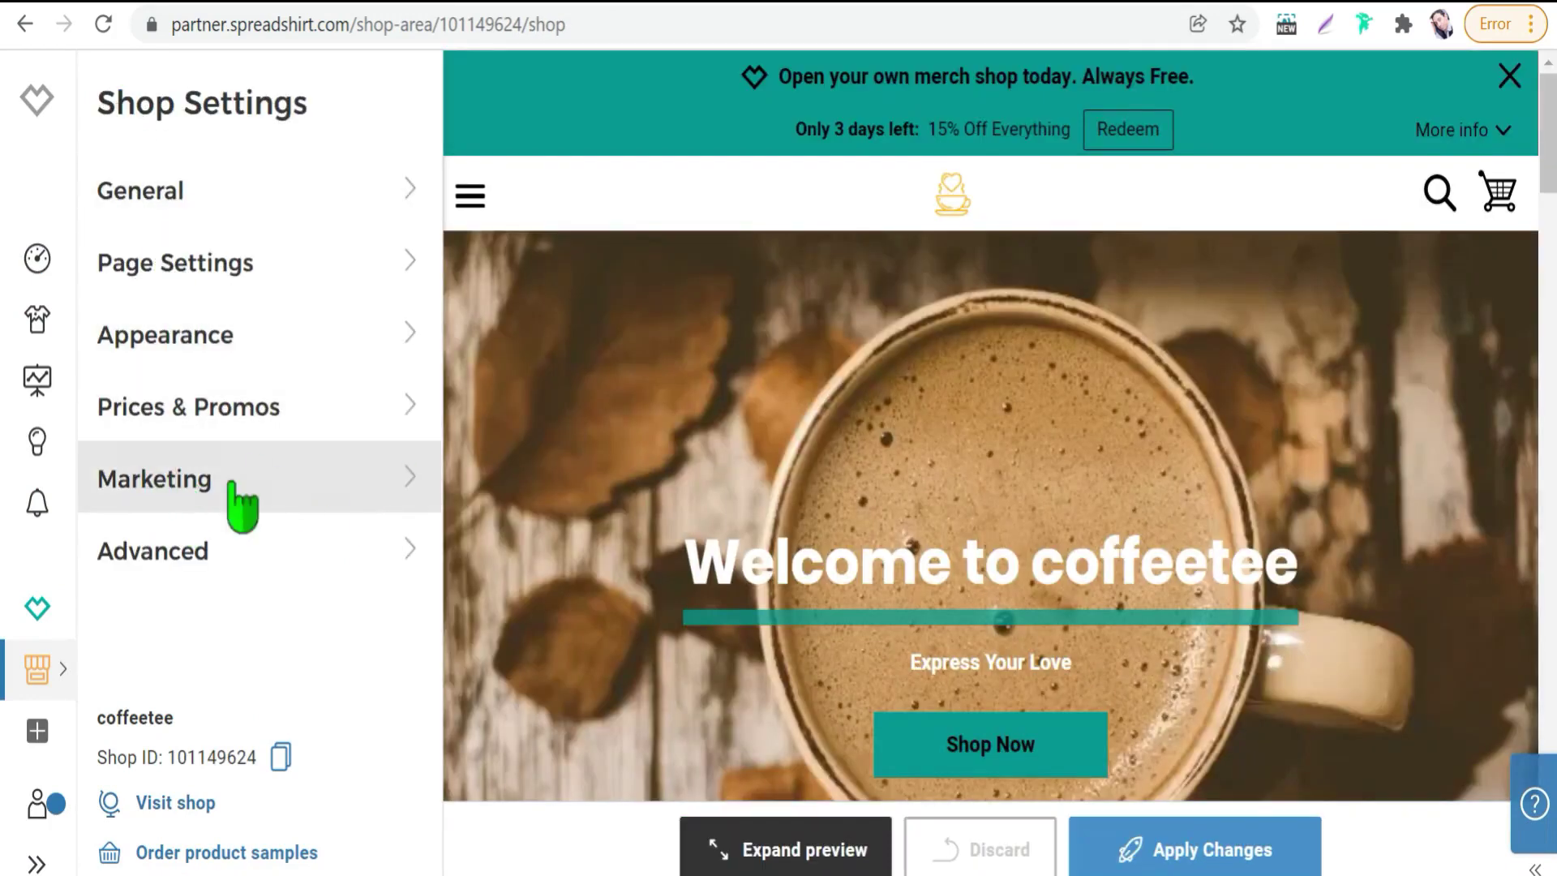
{"action": "left_click", "coordinate": [288, 490]}
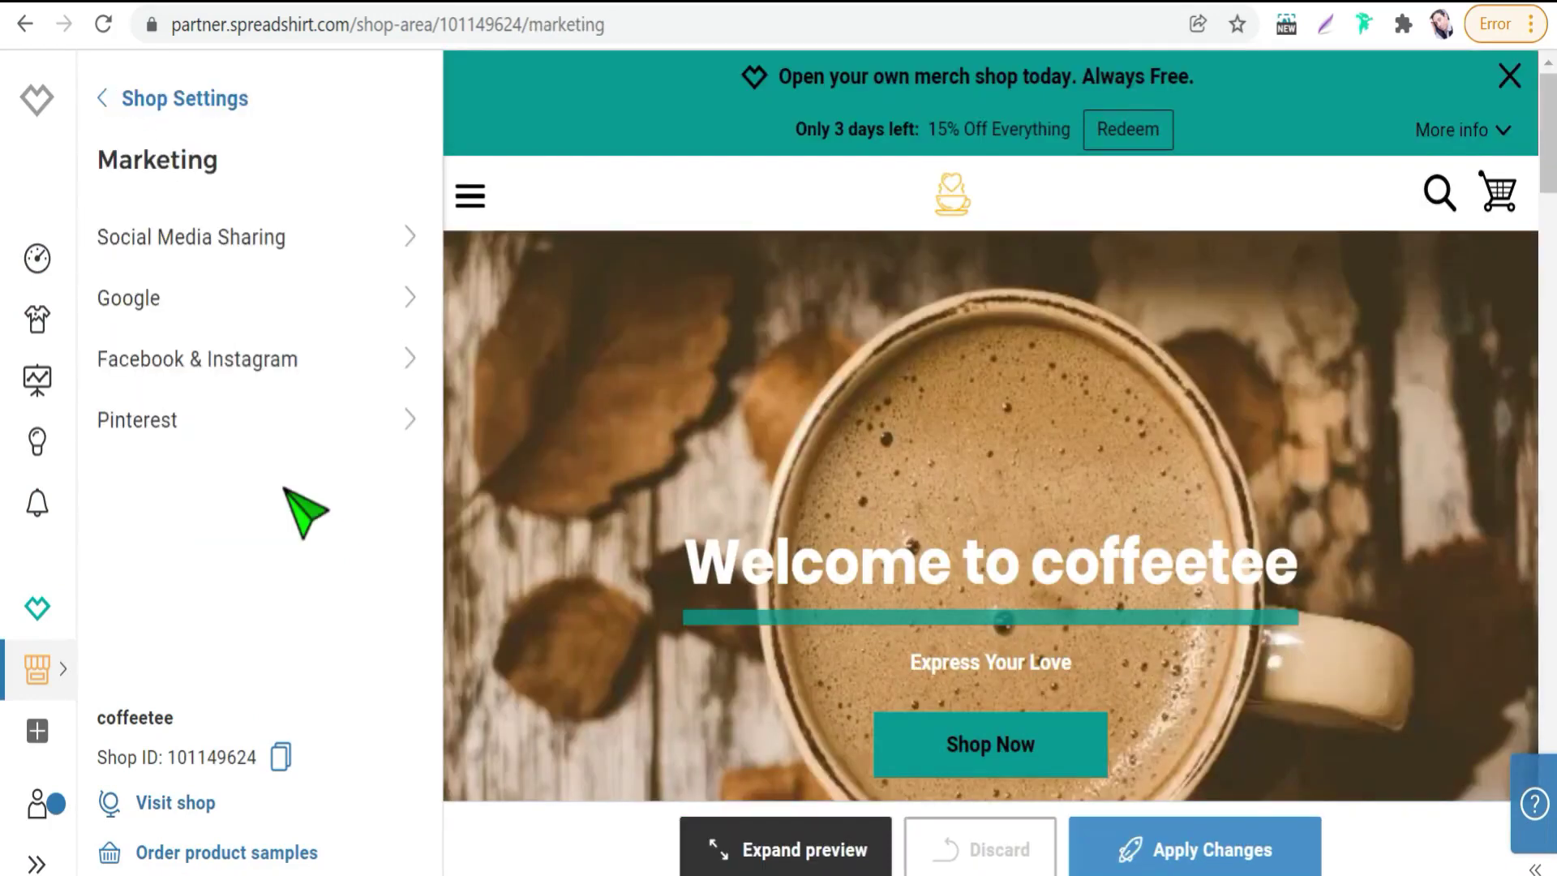
{"action": "left_click", "coordinate": [276, 237]}
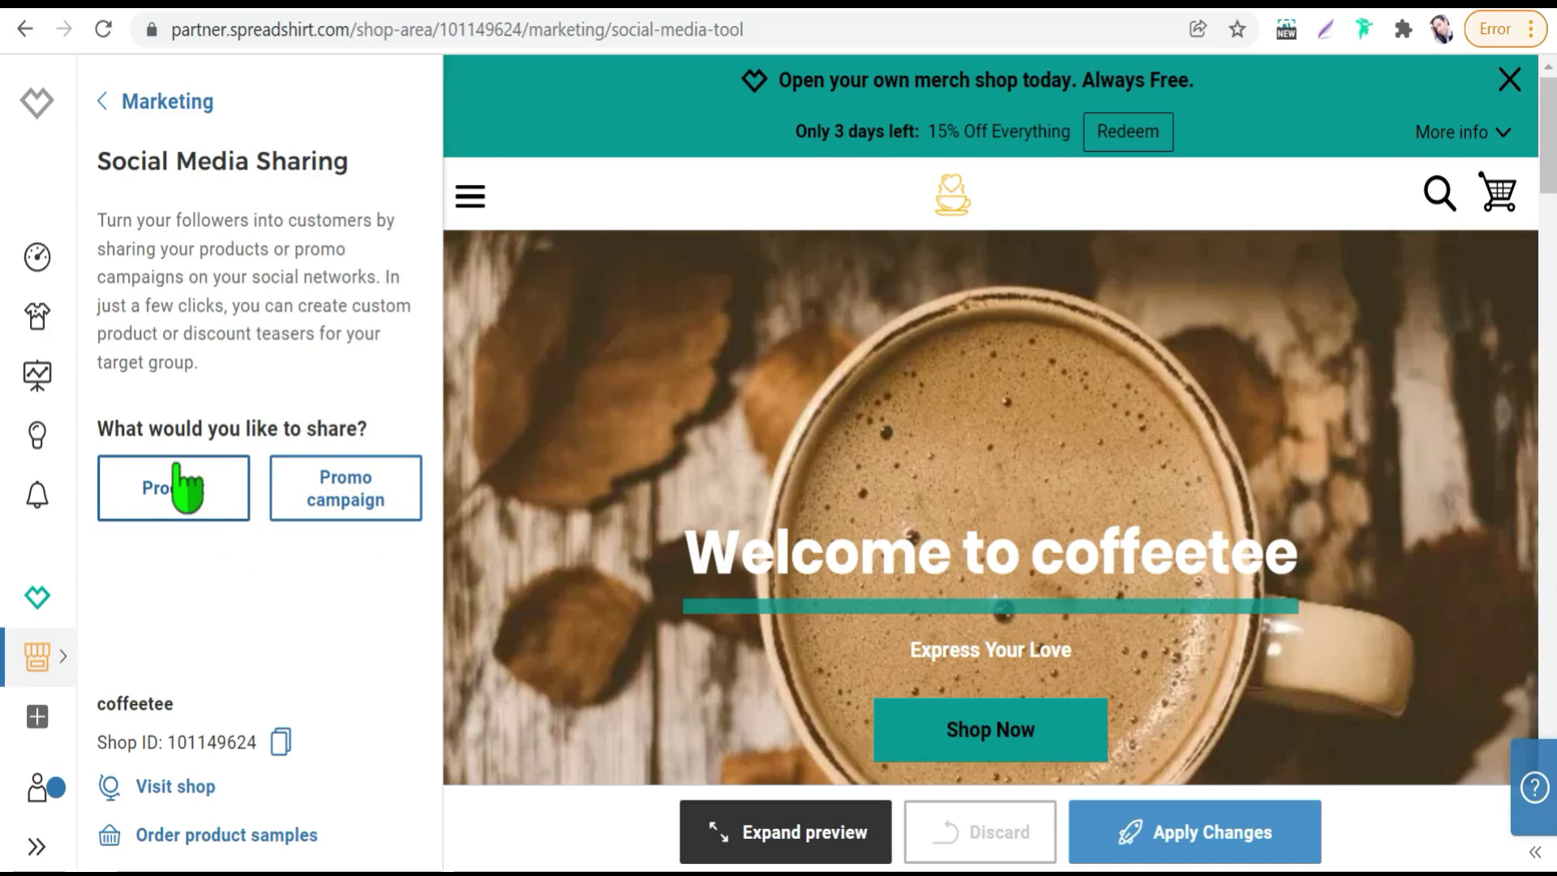
- Share a product: Iron is My Therapy Fitness design, Women's Premium T-Shirt, heather burgundy model
{"action": "left_click", "coordinate": [185, 487]}
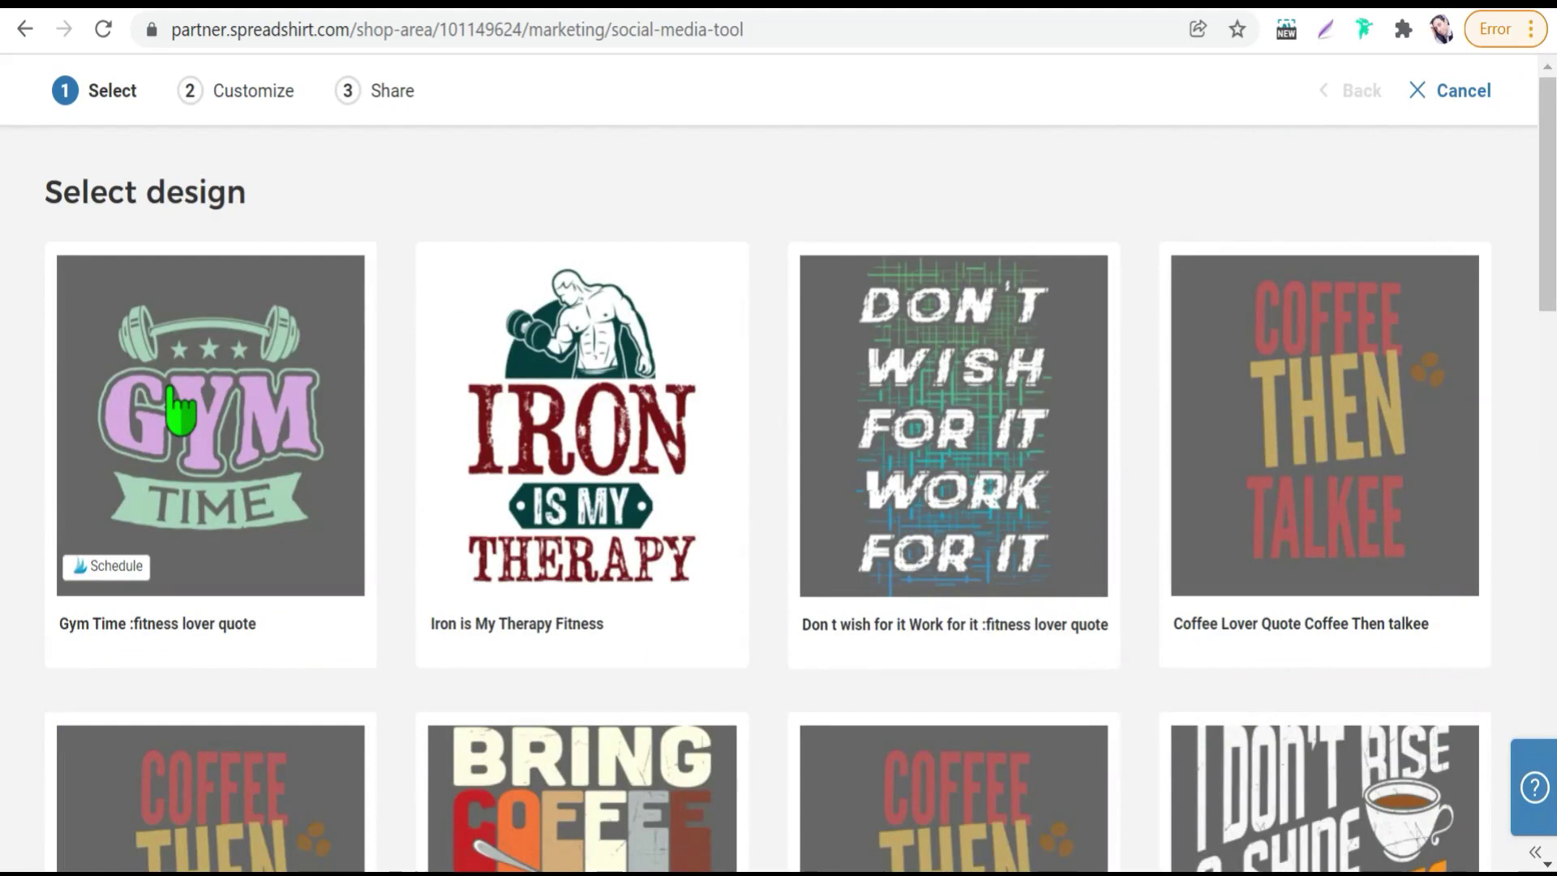
{"action": "scroll", "coordinate": [480, 535], "scroll_direction": "down", "scroll_amount": 3}
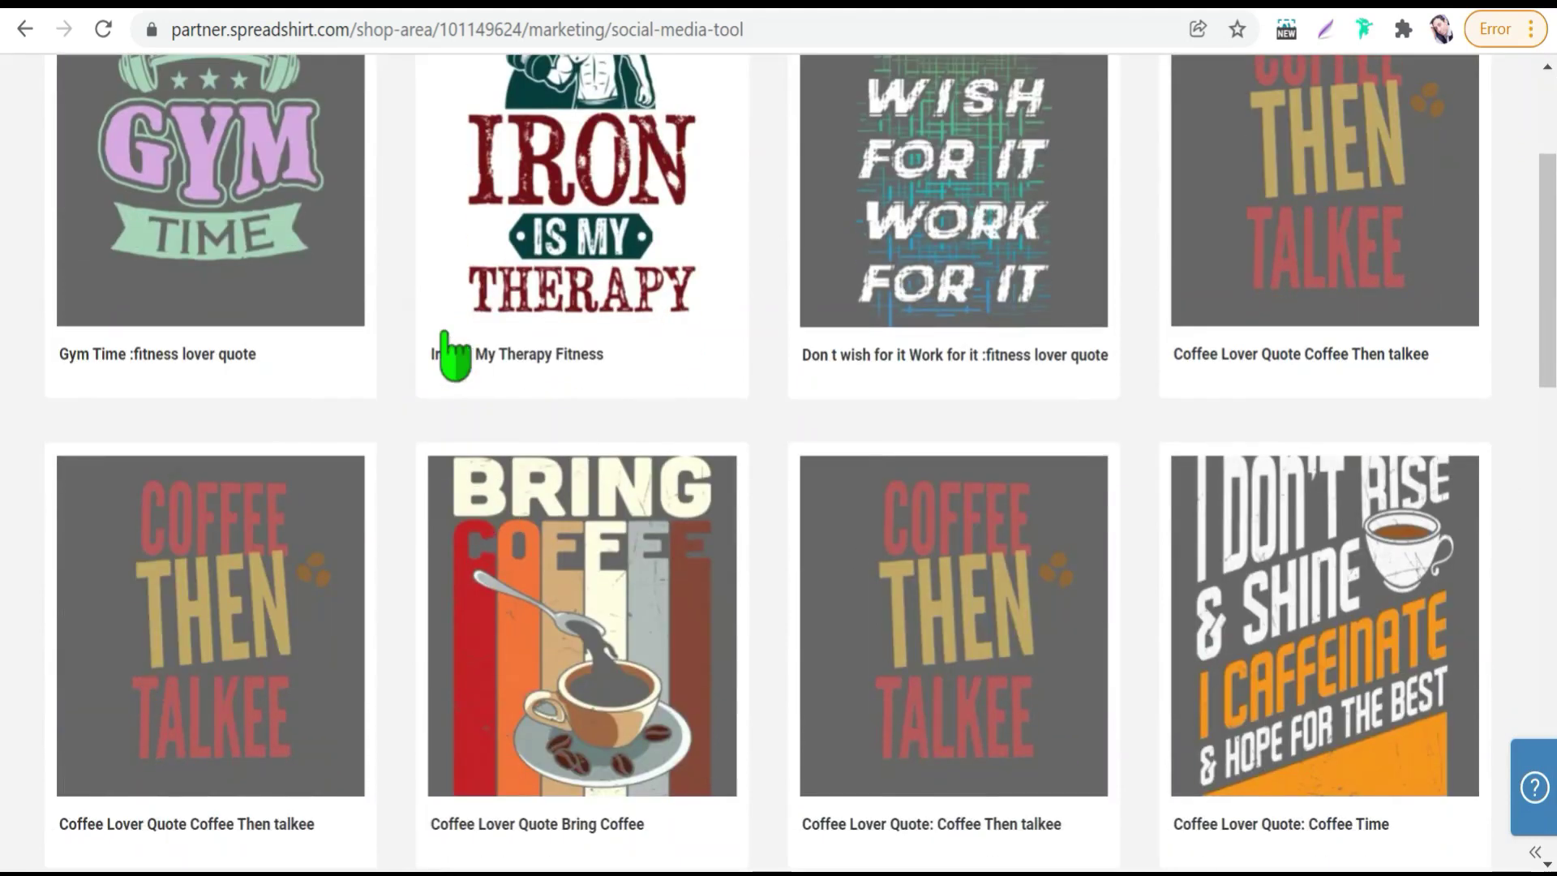
{"action": "left_click", "coordinate": [598, 162]}
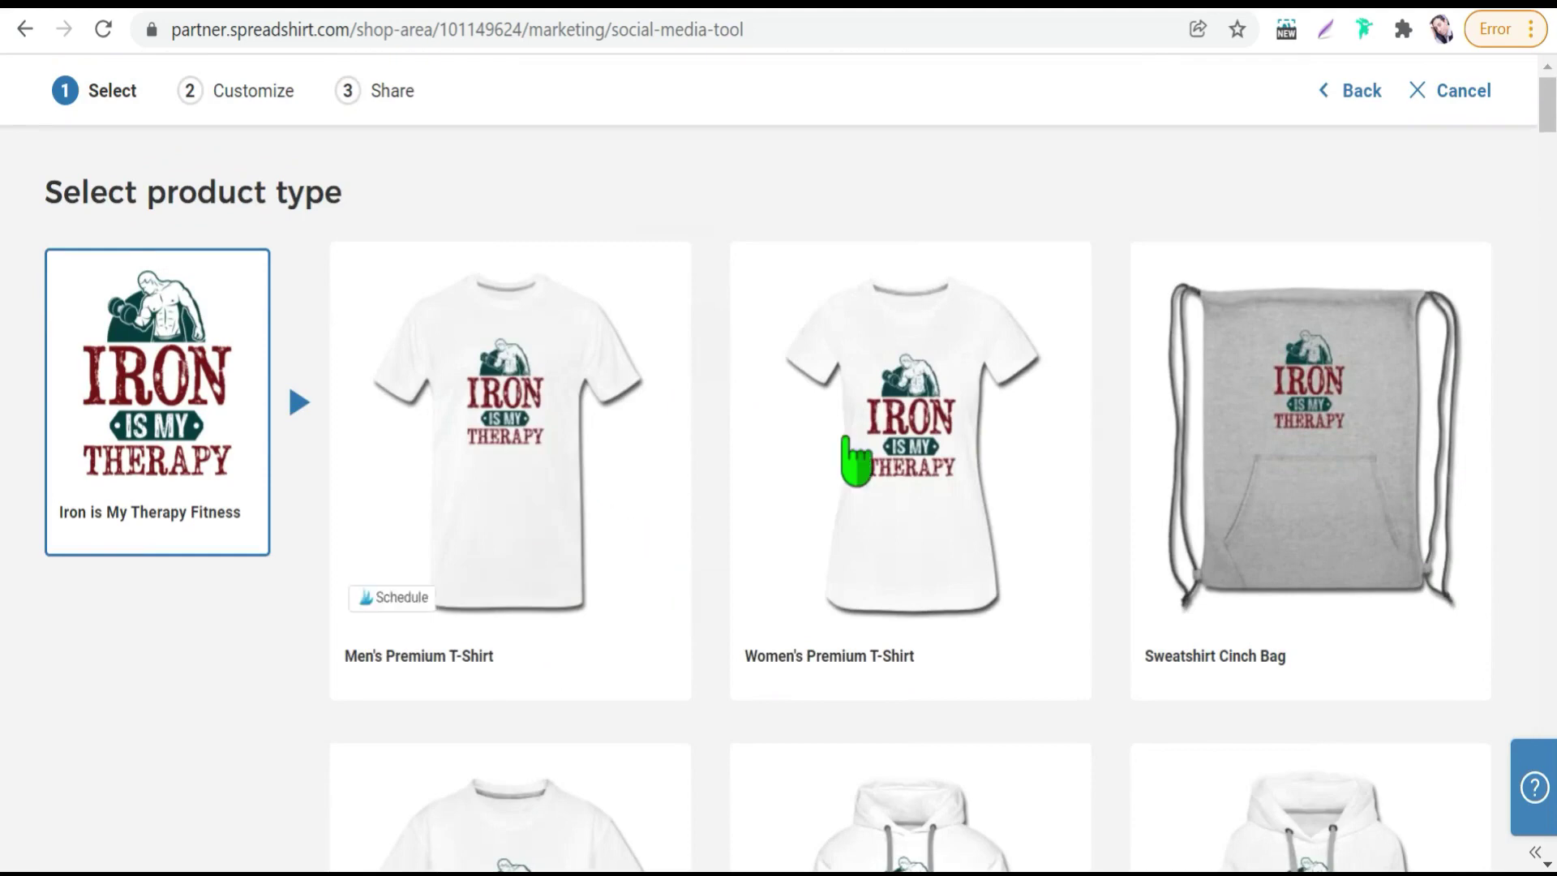
{"action": "scroll", "coordinate": [942, 365], "scroll_direction": "down", "scroll_amount": 3}
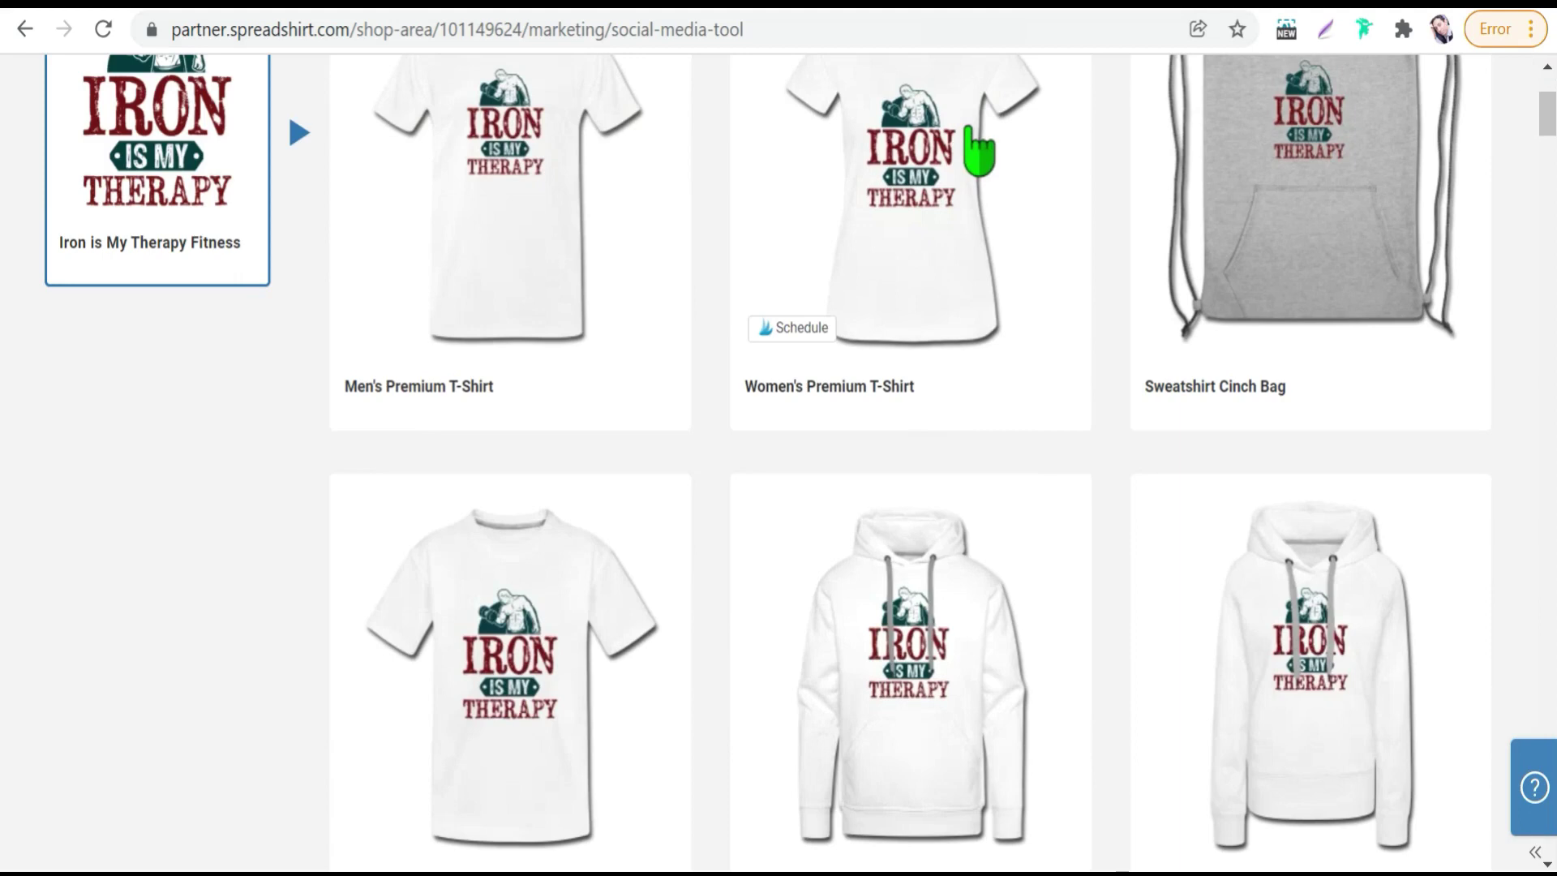
{"action": "left_click", "coordinate": [929, 202]}
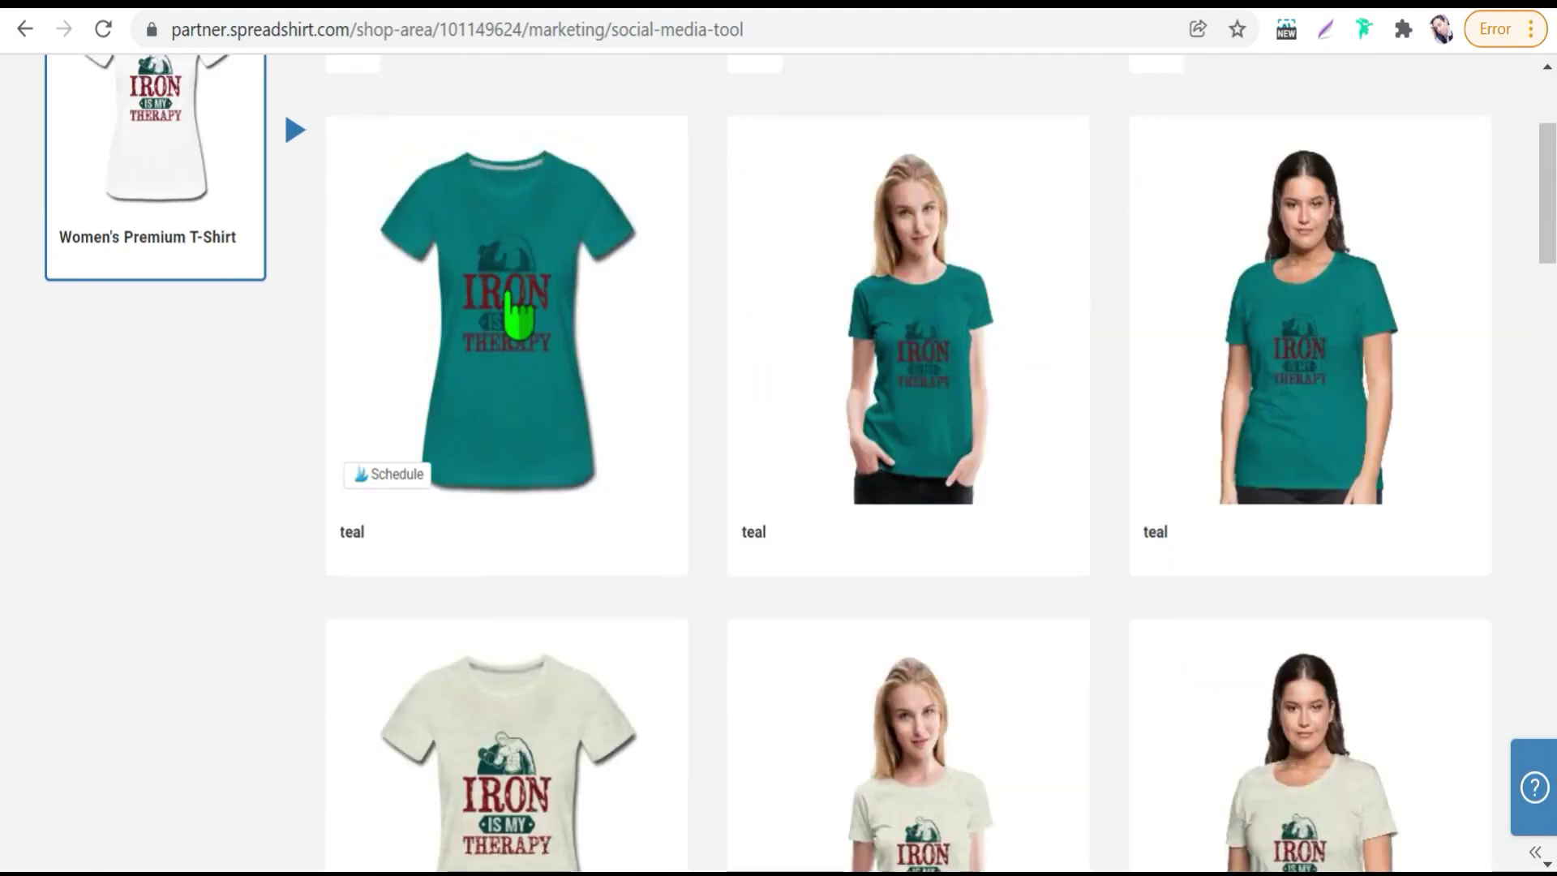
{"action": "scroll", "coordinate": [521, 333], "scroll_direction": "down", "scroll_amount": 10}
{"action": "scroll", "coordinate": [785, 373], "scroll_direction": "down", "scroll_amount": 12}
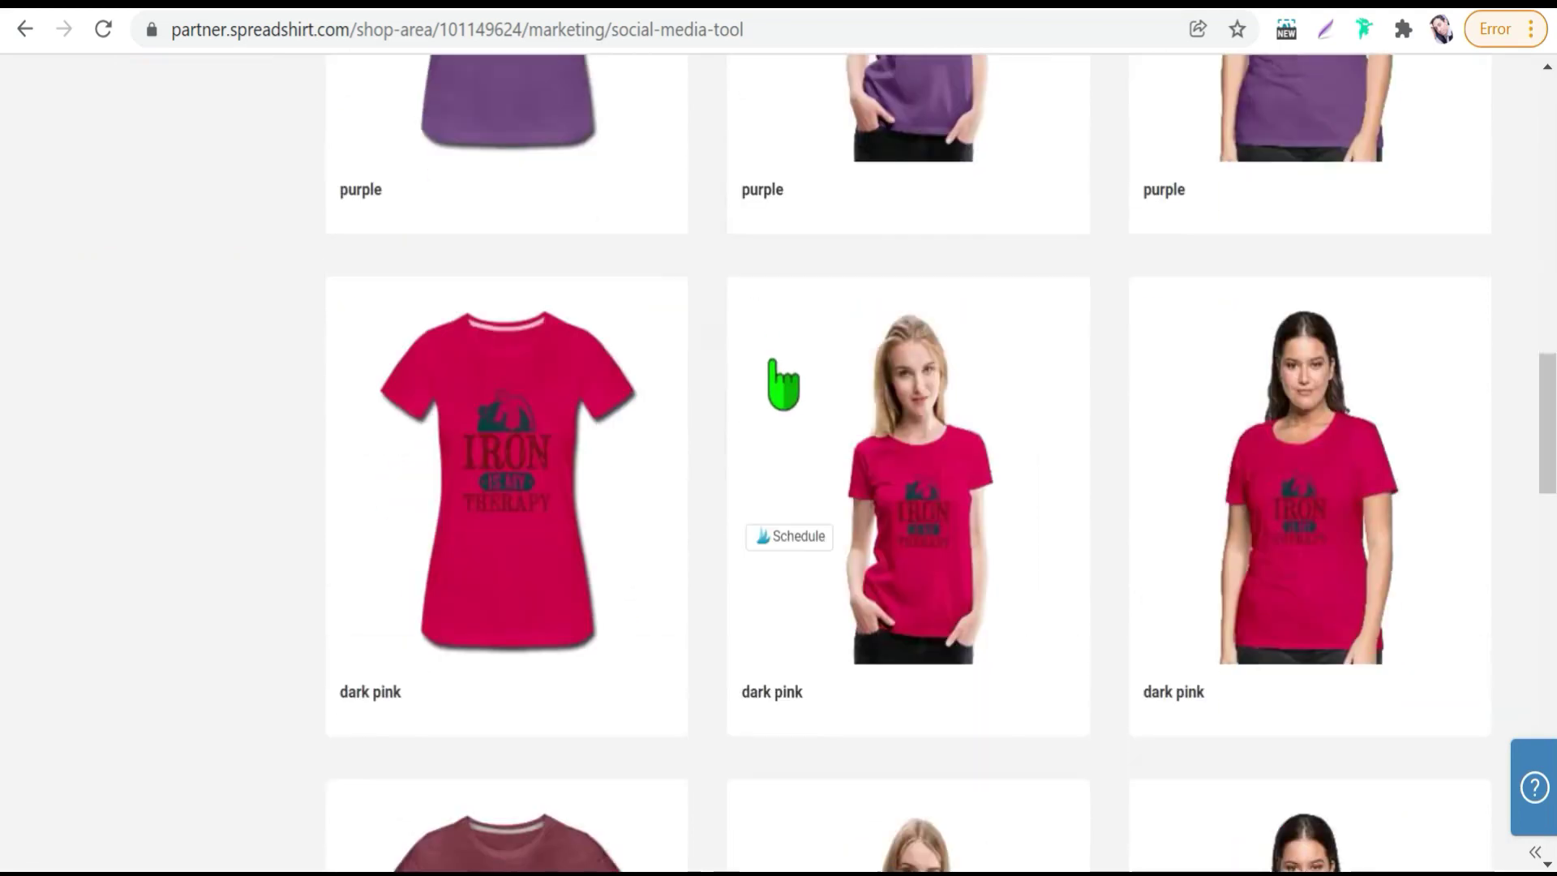
{"action": "left_click", "coordinate": [979, 378]}
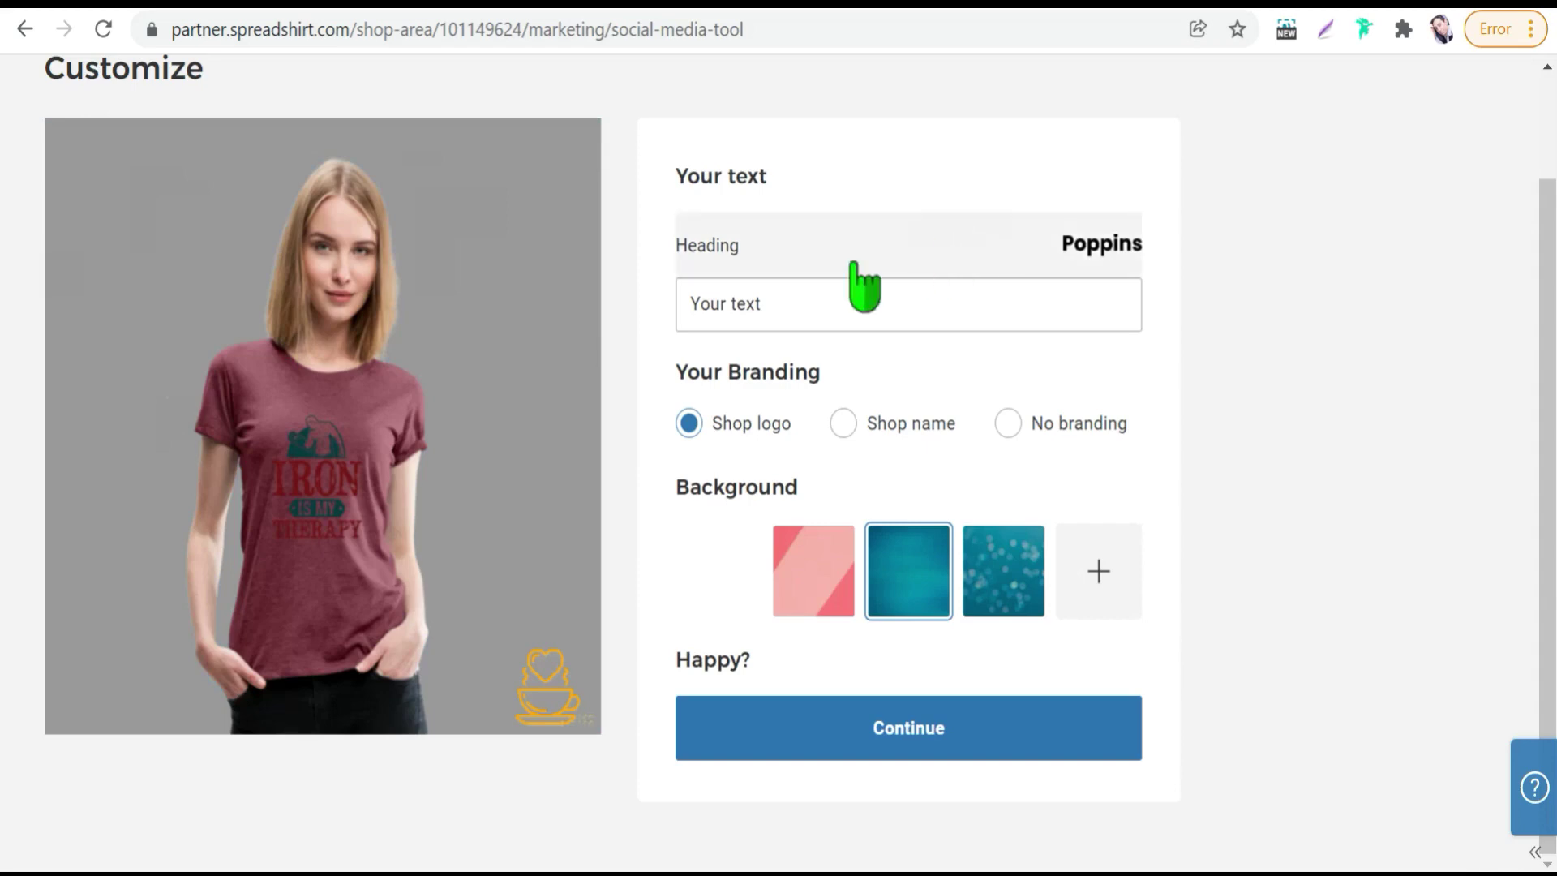
- Try shop-name branding on the 'shop now' post, then revert to the shop logo
{"action": "left_click", "coordinate": [788, 297]}
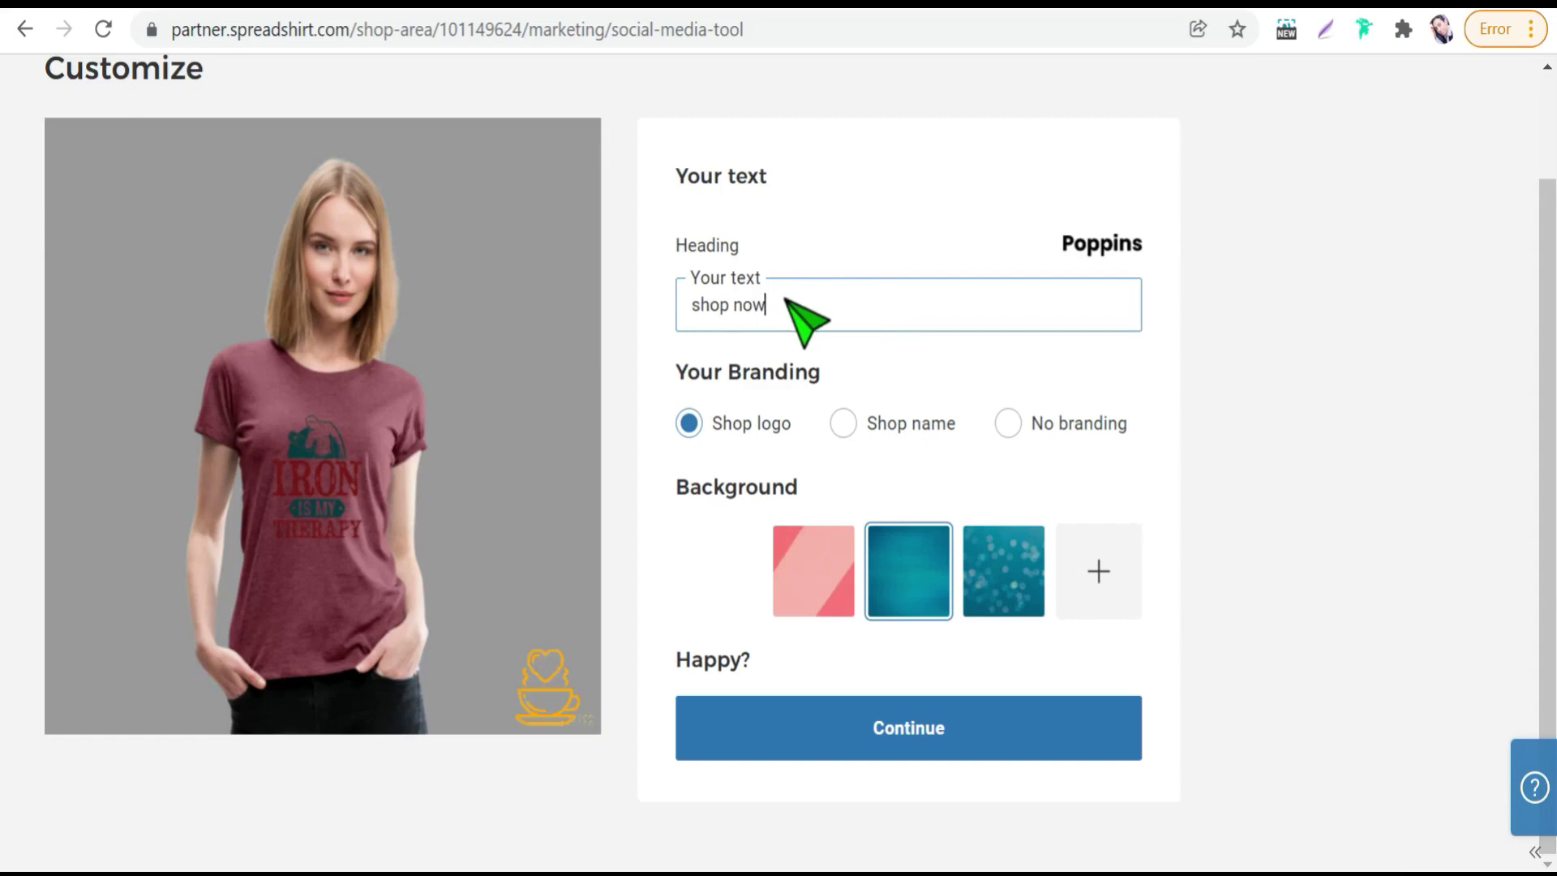
{"action": "left_click", "coordinate": [841, 423]}
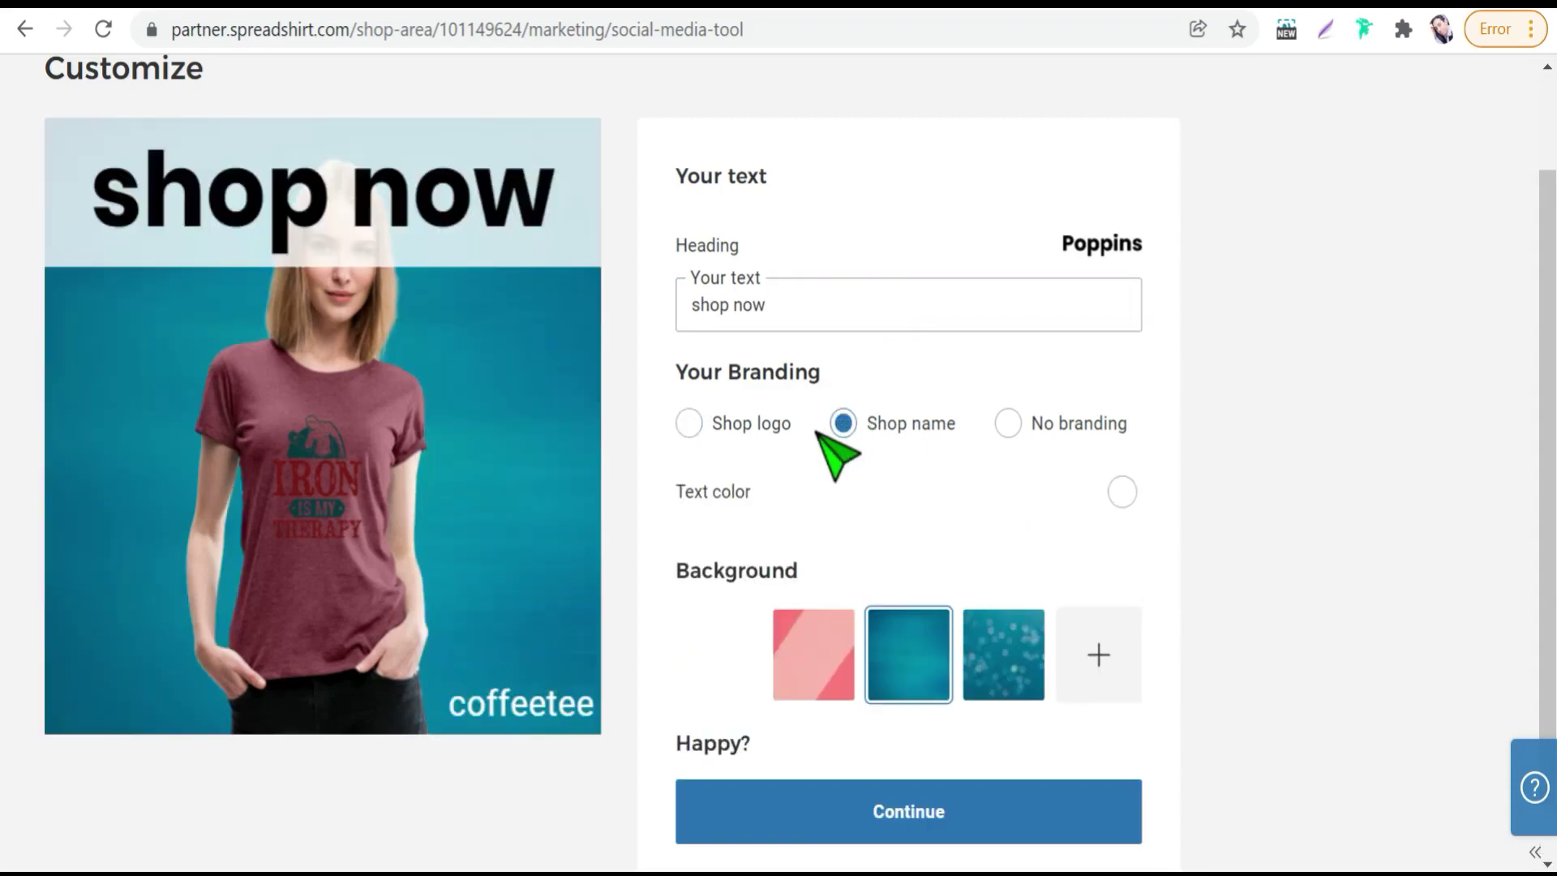
{"action": "left_click", "coordinate": [687, 423]}
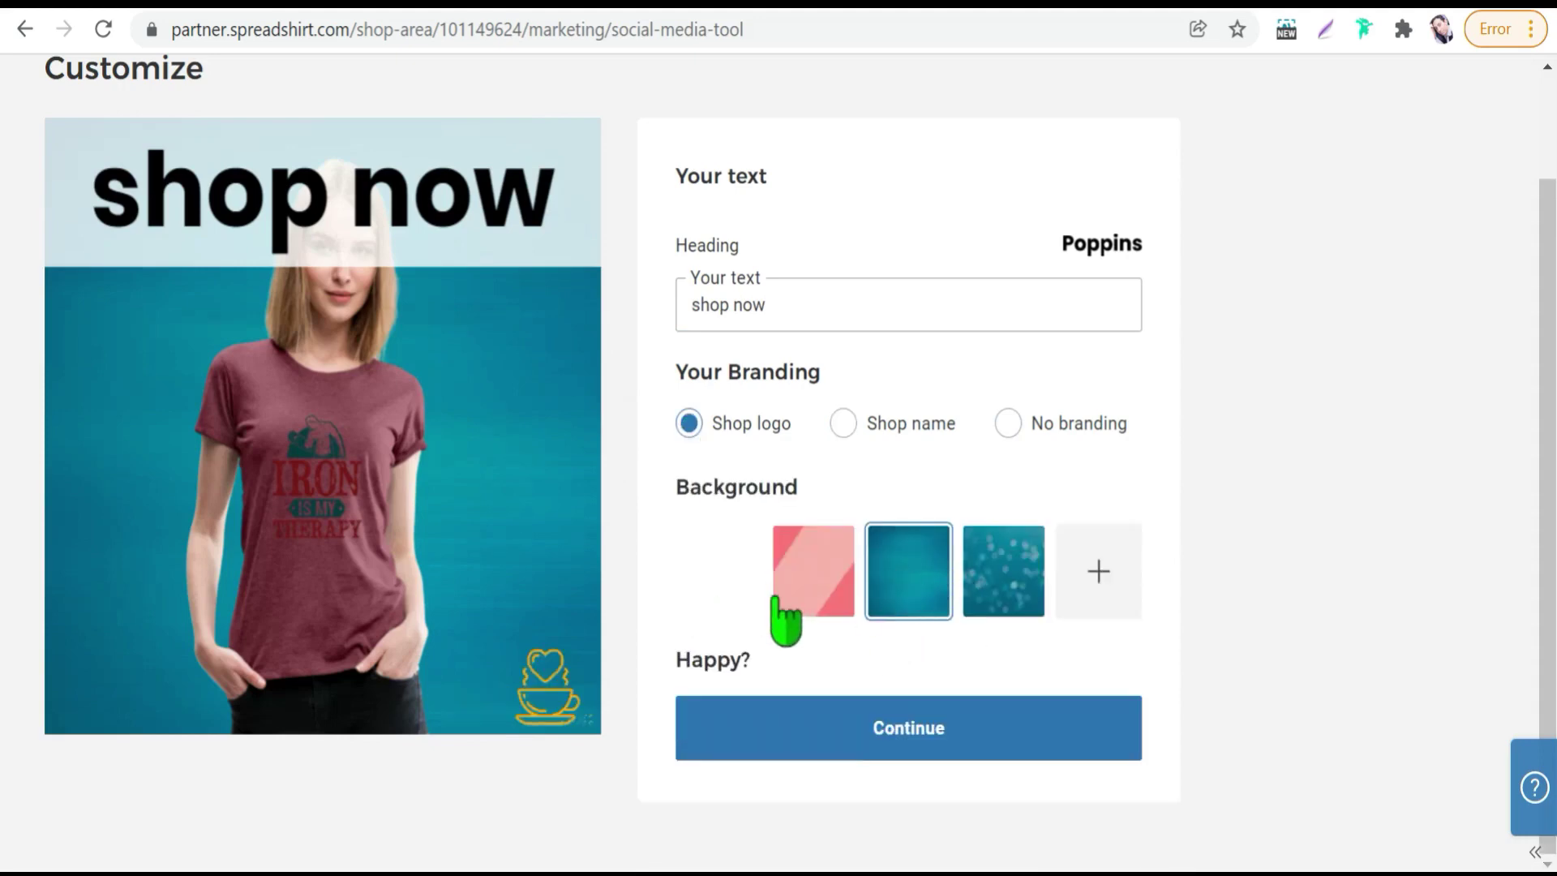
- Set a teal bokeh background and continue to the platform-sized share images
{"action": "left_click", "coordinate": [799, 578]}
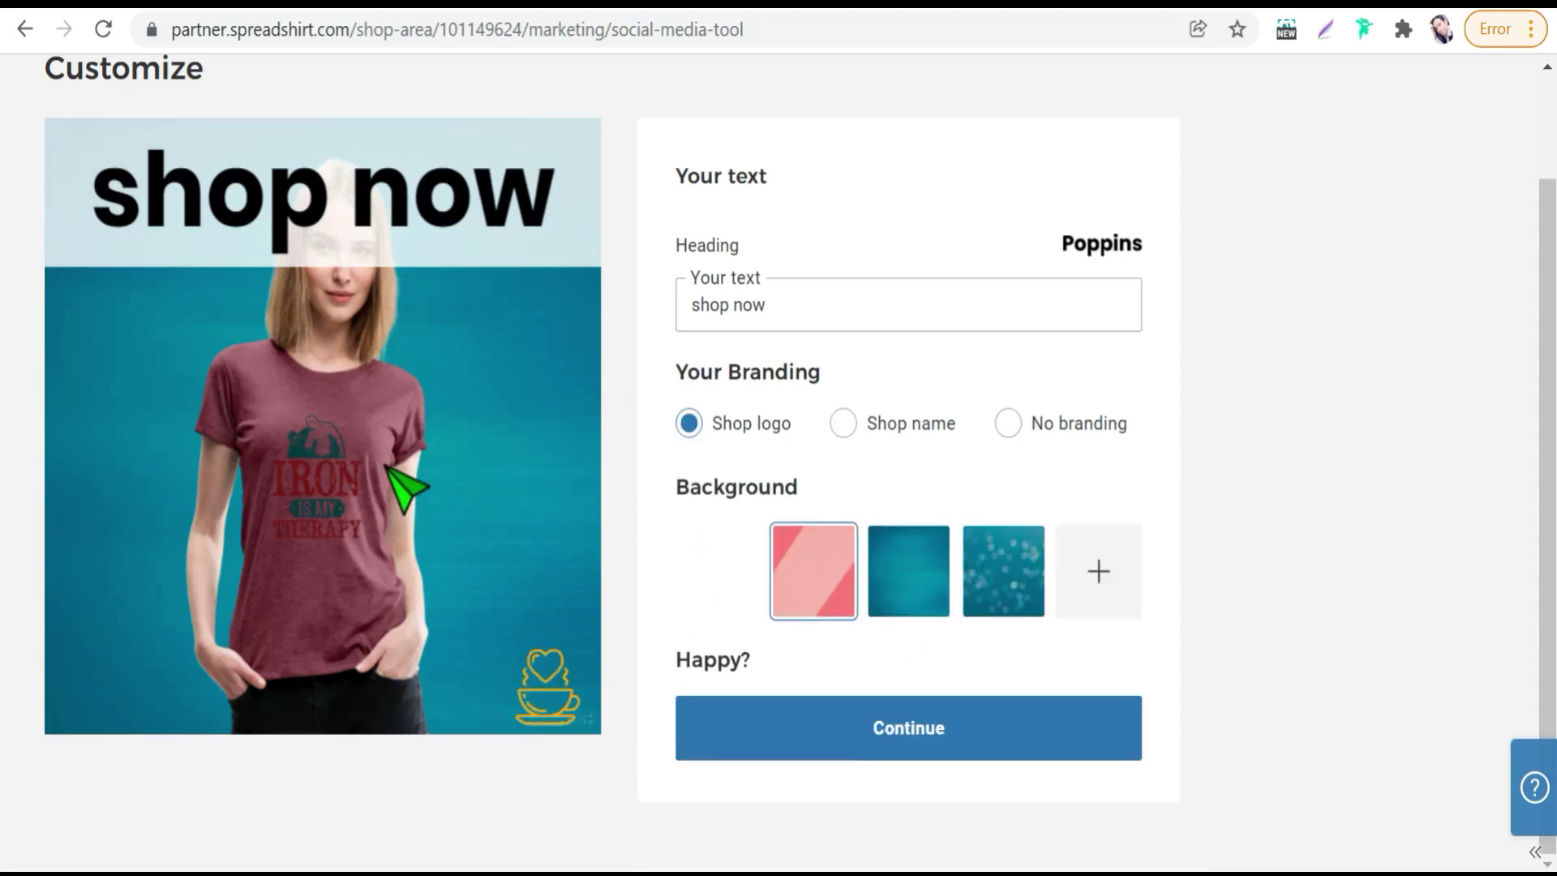
{"action": "left_click", "coordinate": [1011, 578]}
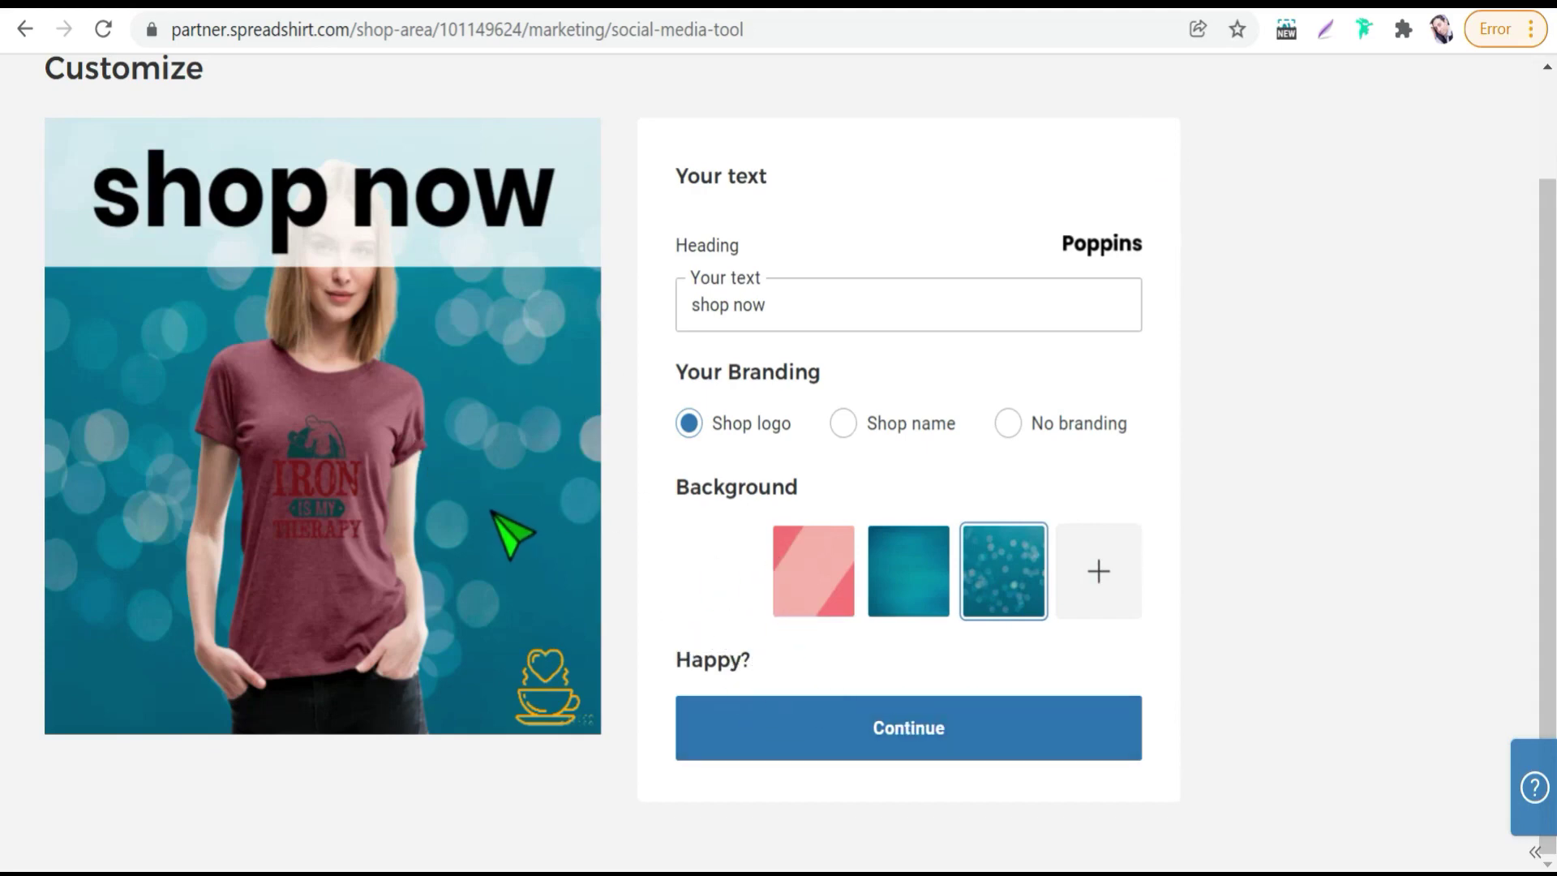
{"action": "left_click", "coordinate": [865, 728]}
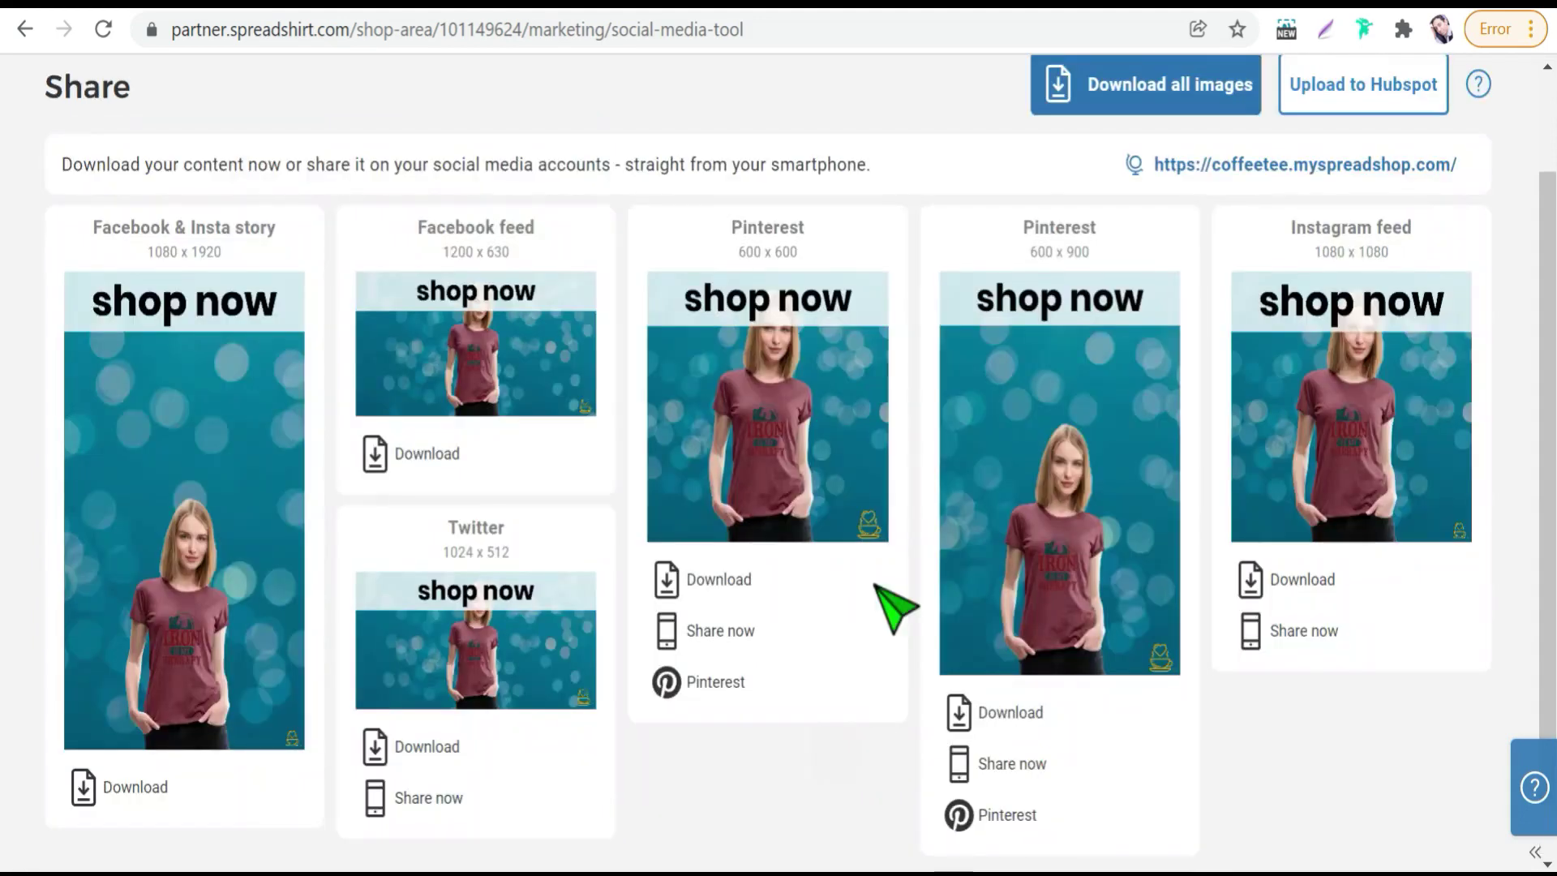
{"action": "scroll", "coordinate": [892, 600], "scroll_direction": "up", "scroll_amount": 2}
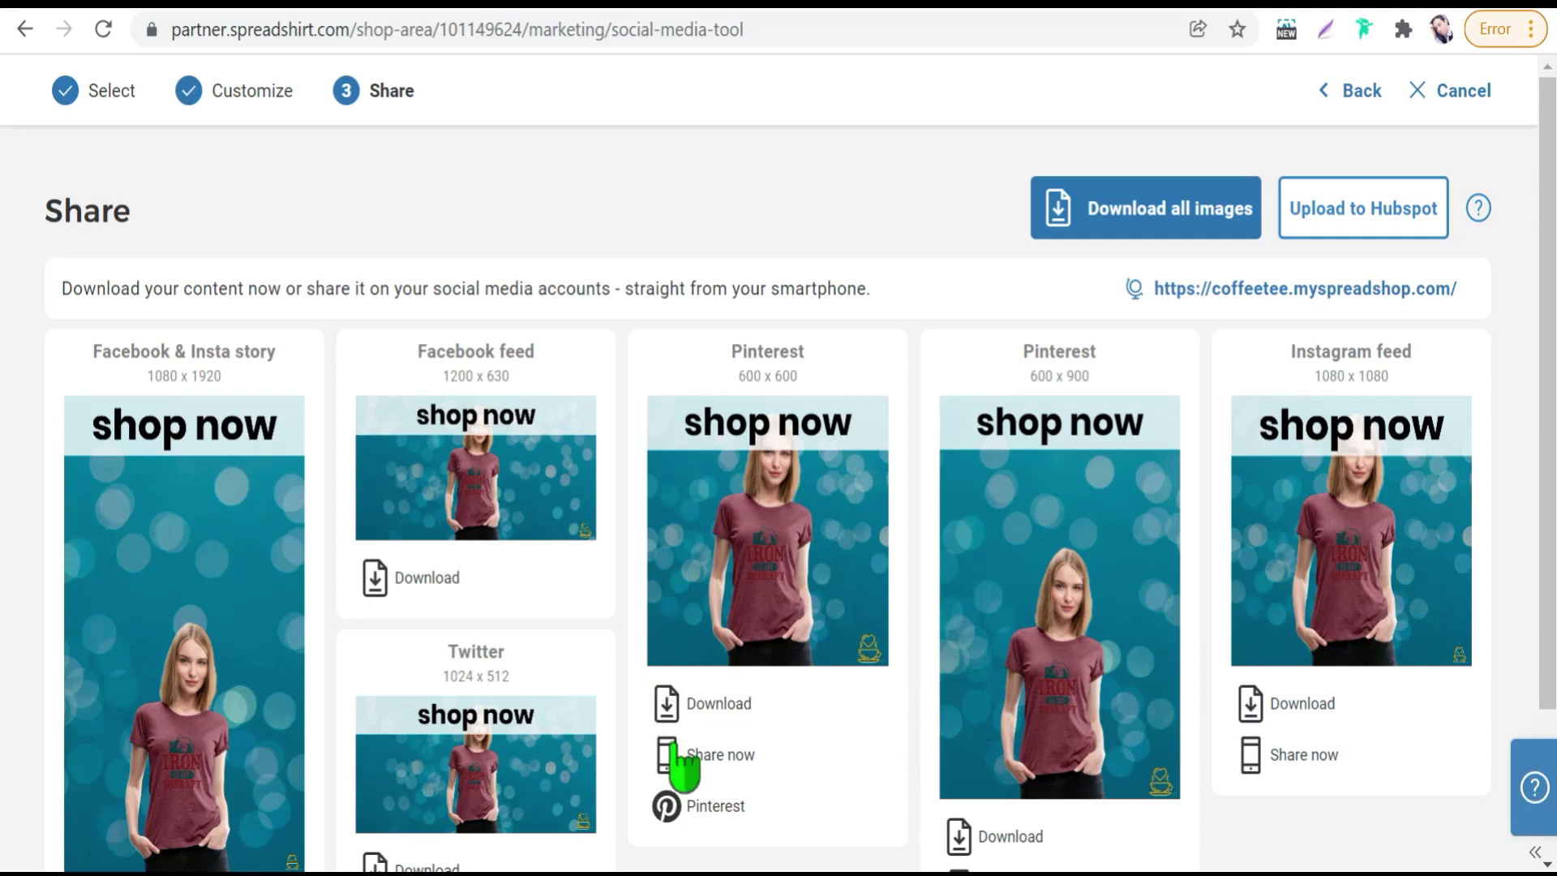
{"action": "scroll", "coordinate": [726, 787], "scroll_direction": "down", "scroll_amount": 2}
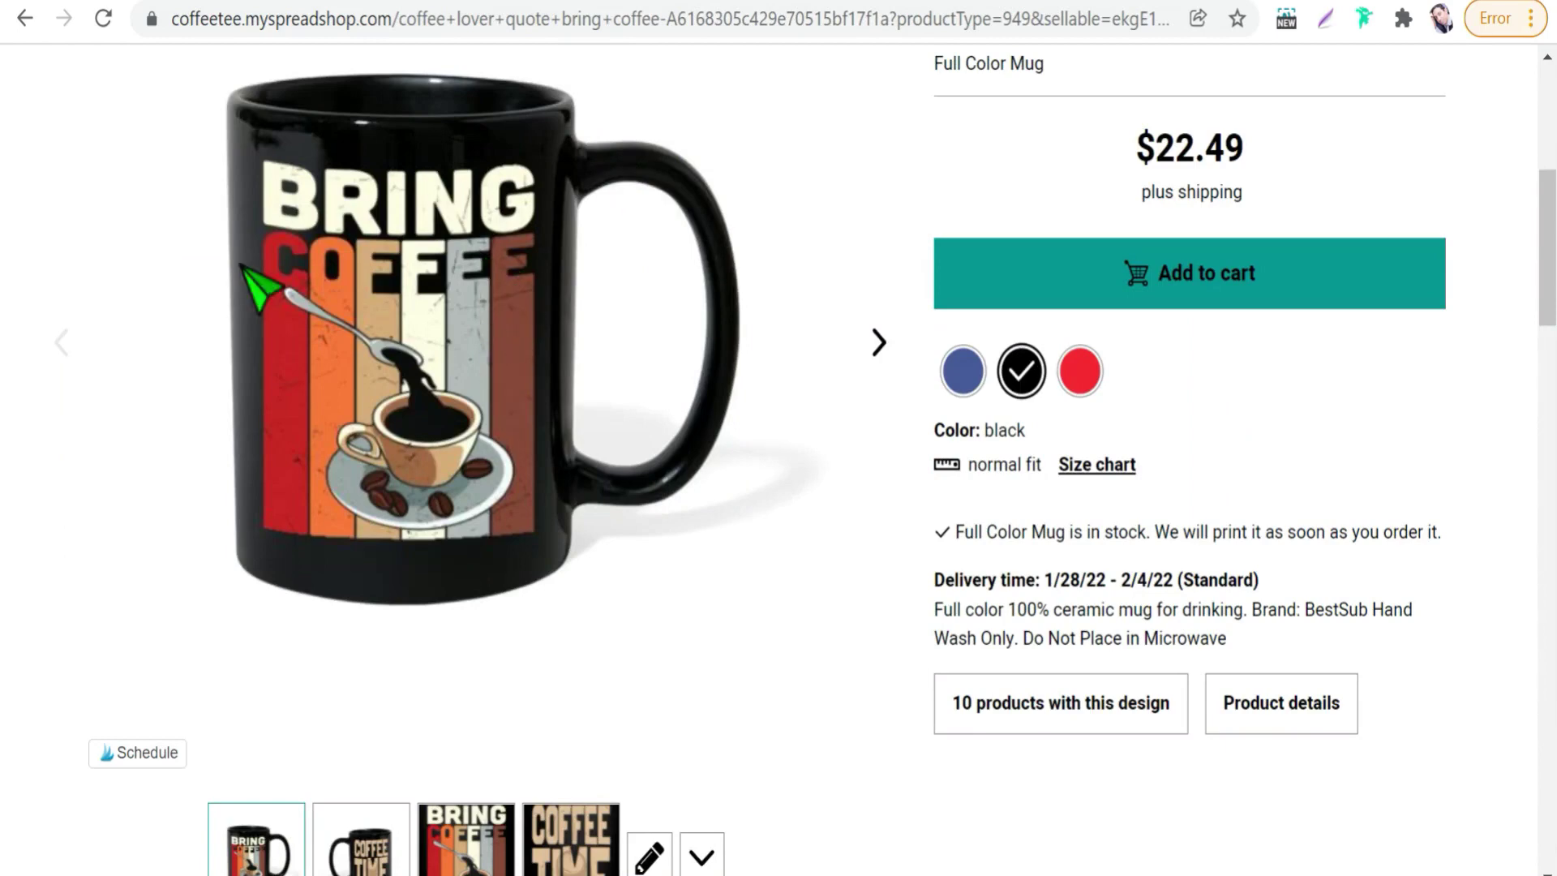
- Show the Coffee Time design on the other side of the black Full Color Mug
{"action": "scroll", "coordinate": [447, 204], "scroll_direction": "up", "scroll_amount": 3}
{"action": "scroll", "coordinate": [435, 348], "scroll_direction": "down", "scroll_amount": 1}
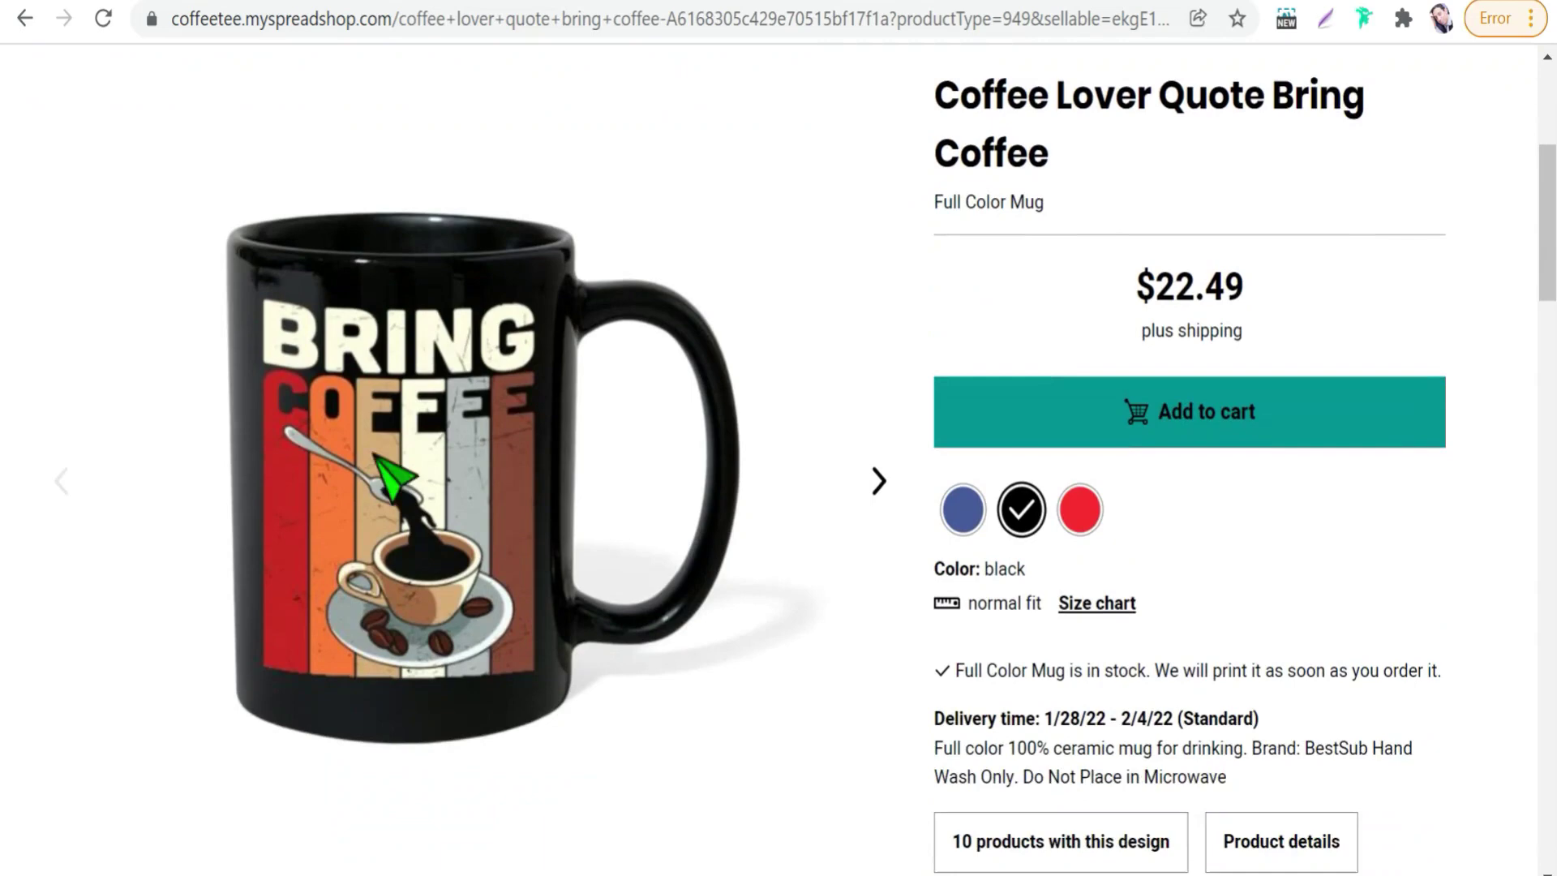
{"action": "scroll", "coordinate": [351, 533], "scroll_direction": "down", "scroll_amount": 2}
{"action": "scroll", "coordinate": [365, 455], "scroll_direction": "down", "scroll_amount": 2}
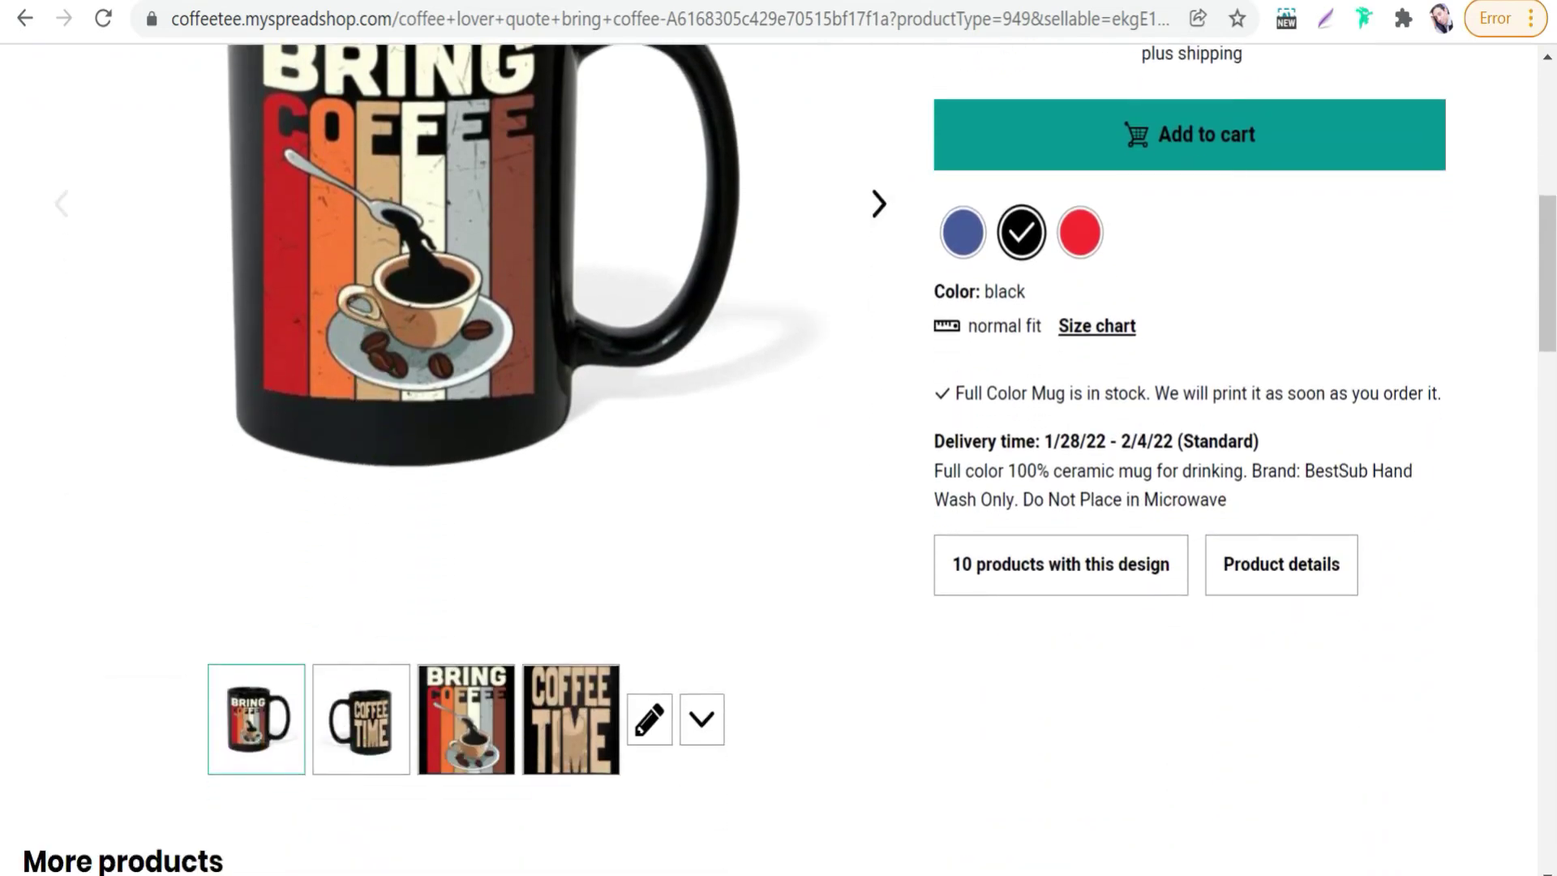
{"action": "scroll", "coordinate": [374, 205], "scroll_direction": "up", "scroll_amount": 2}
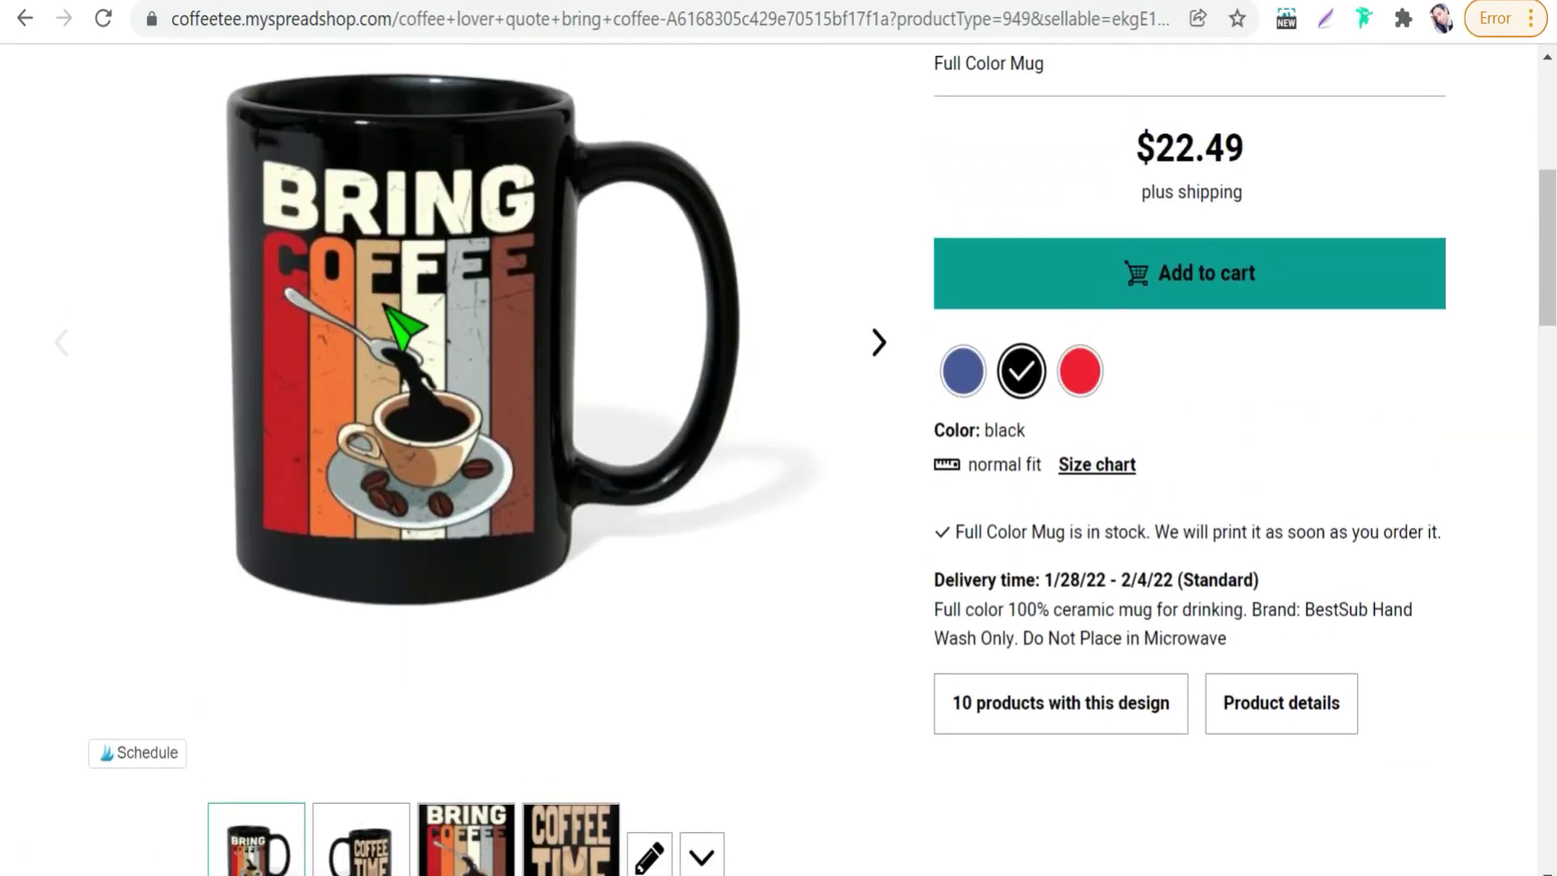
{"action": "left_click", "coordinate": [376, 852]}
{"action": "scroll", "coordinate": [591, 303], "scroll_direction": "up", "scroll_amount": 2}
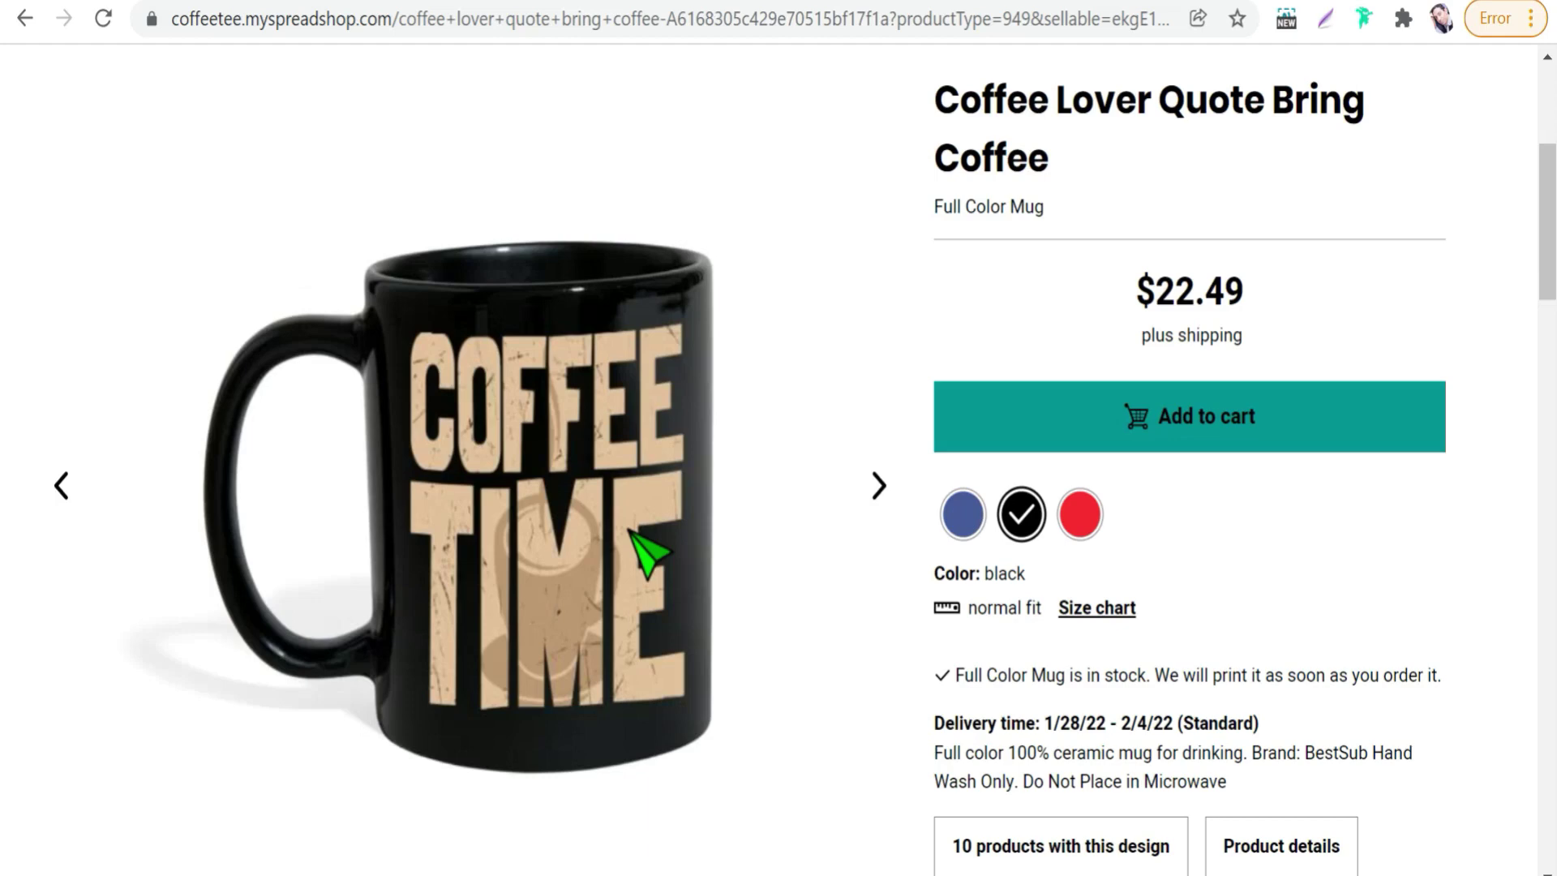
{"action": "scroll", "coordinate": [640, 551], "scroll_direction": "down", "scroll_amount": 2}
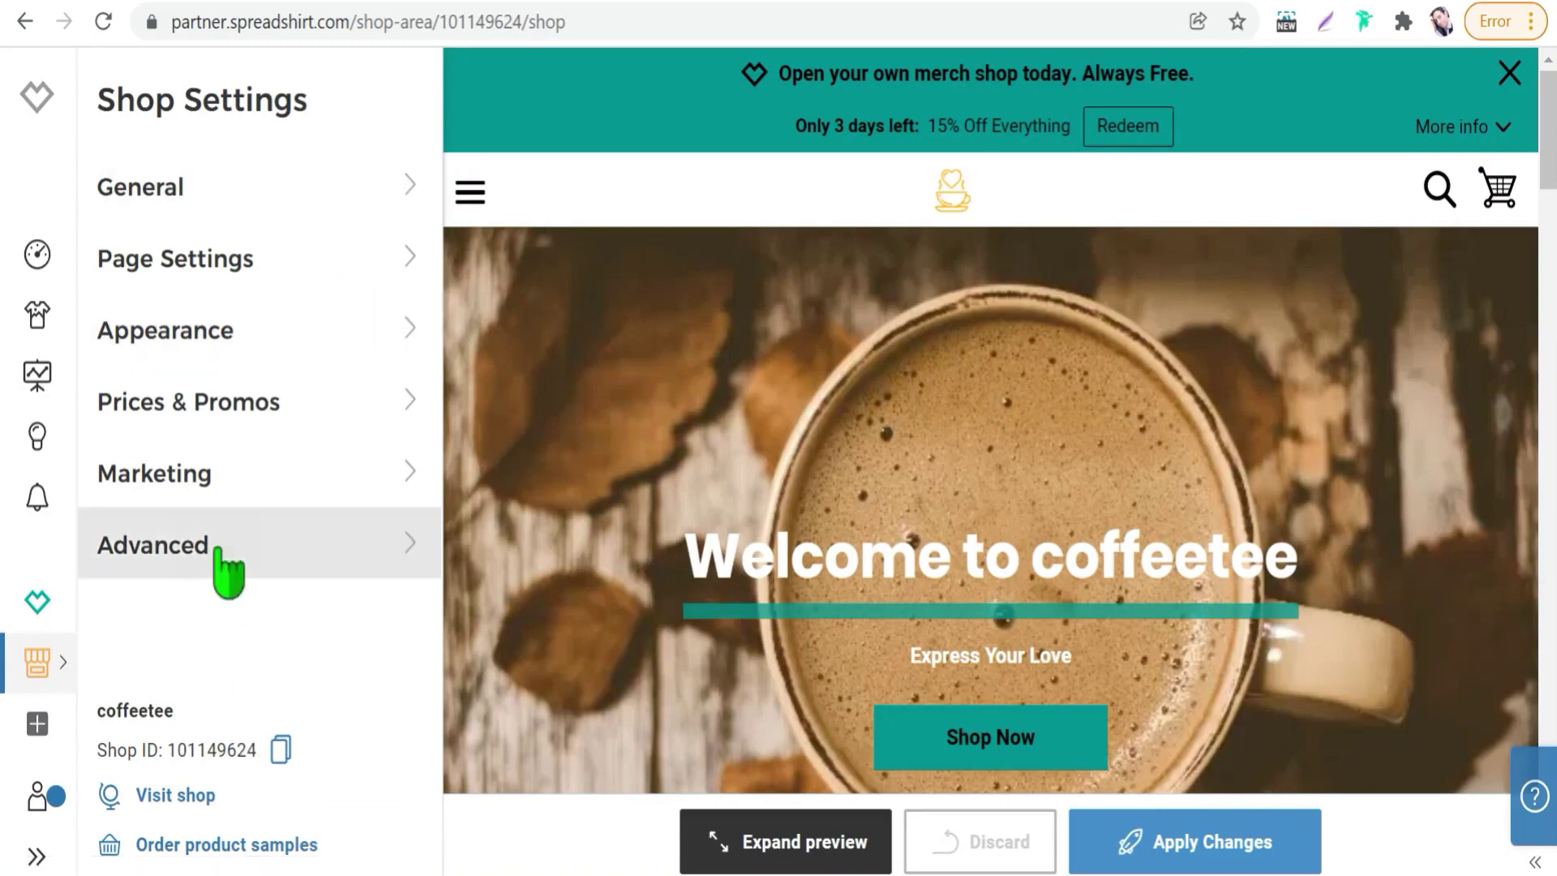
{"action": "left_click", "coordinate": [248, 545]}
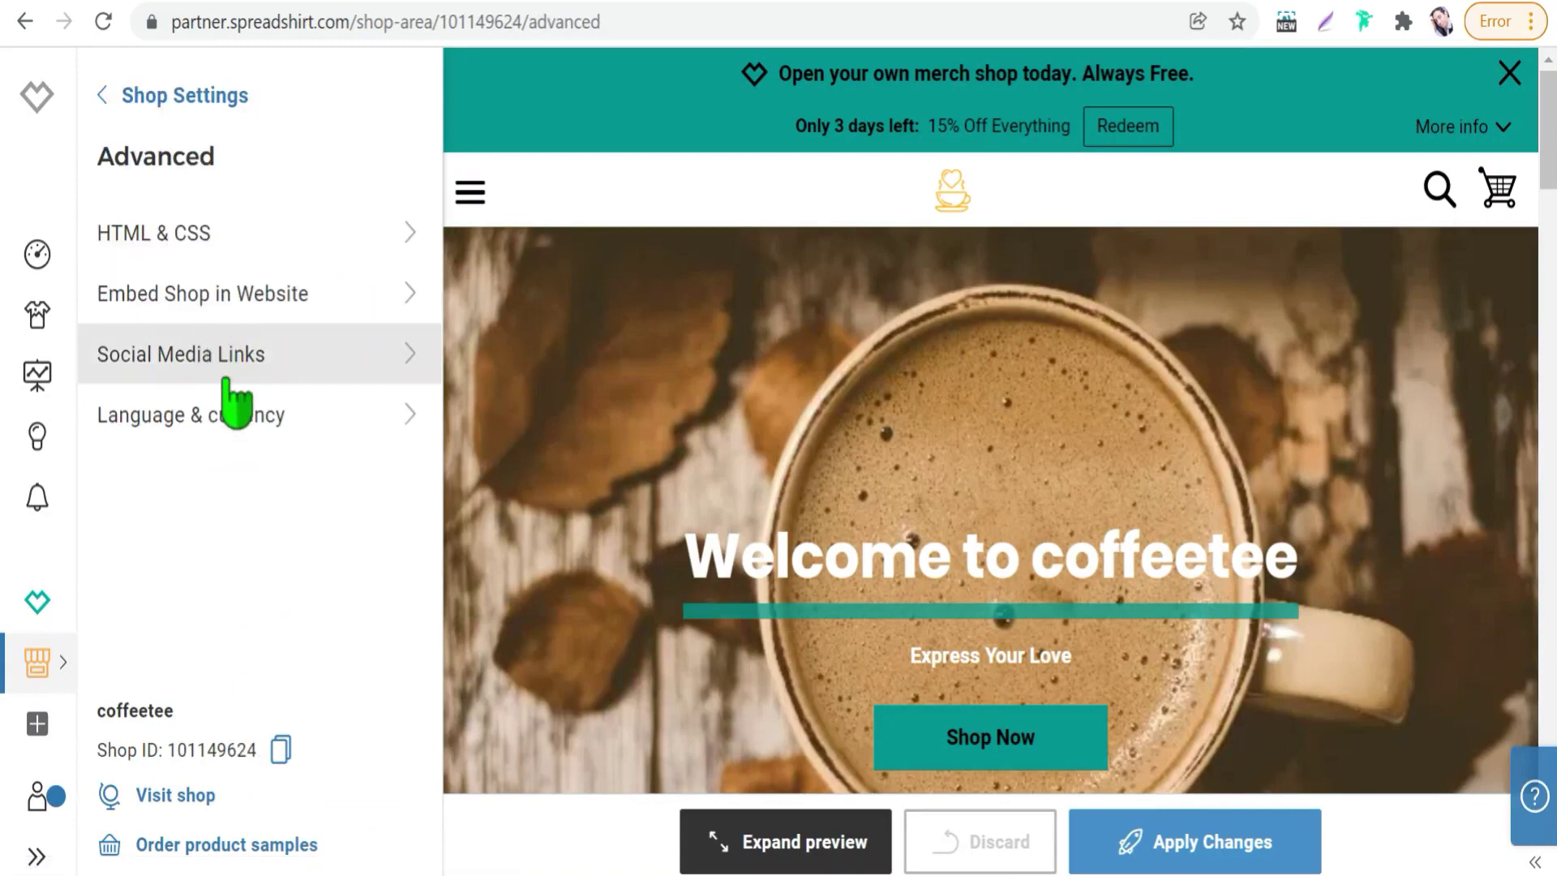
{"action": "left_click", "coordinate": [247, 296]}
{"action": "scroll", "coordinate": [251, 389], "scroll_direction": "down", "scroll_amount": 3}
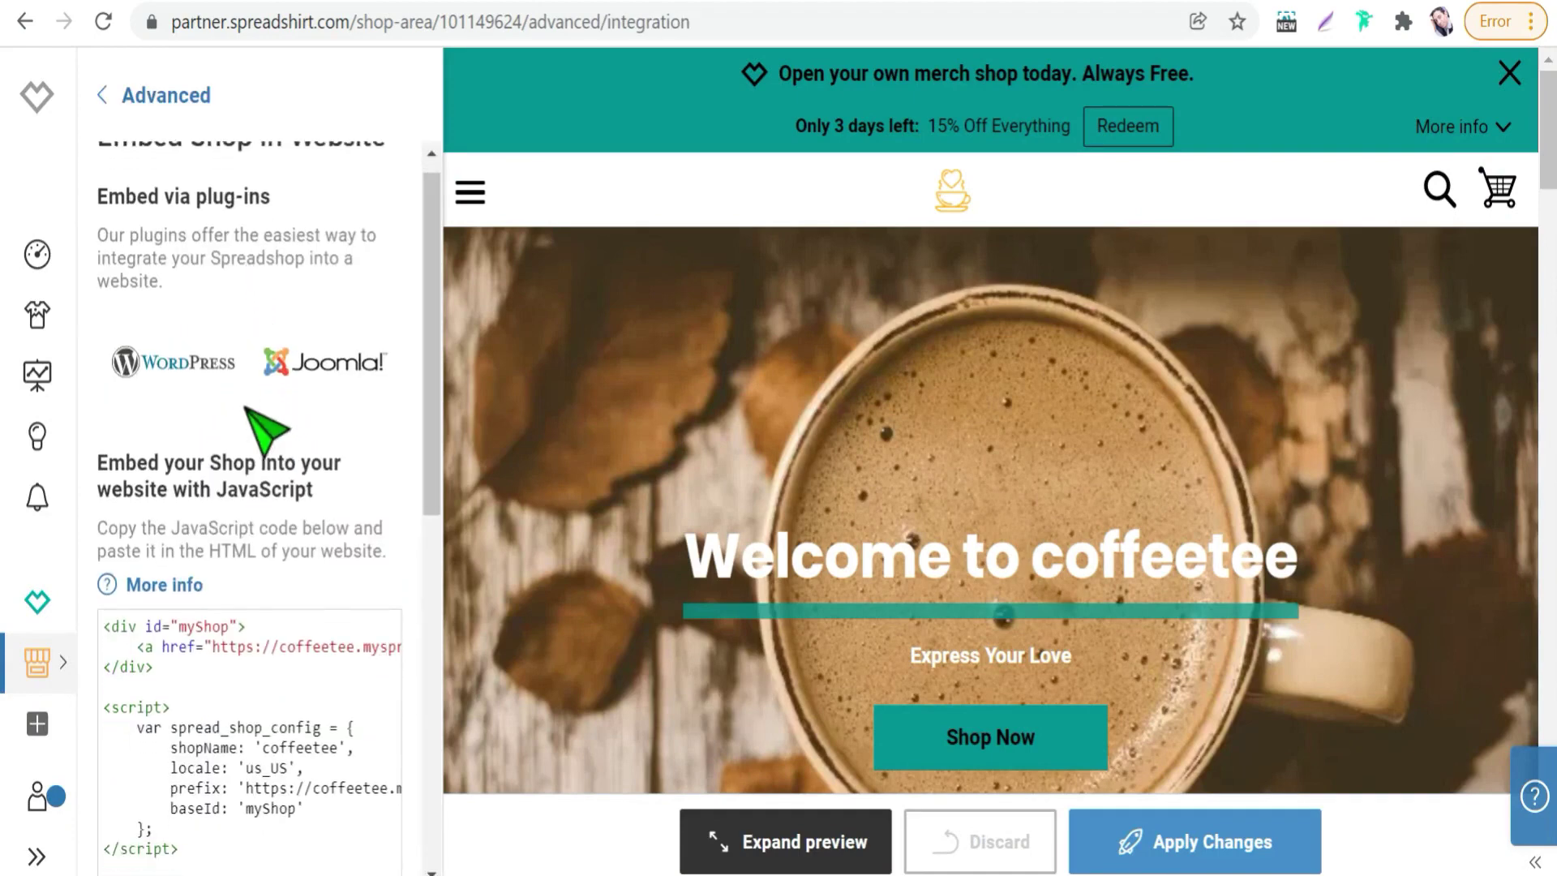
{"action": "scroll", "coordinate": [256, 543], "scroll_direction": "down", "scroll_amount": 2}
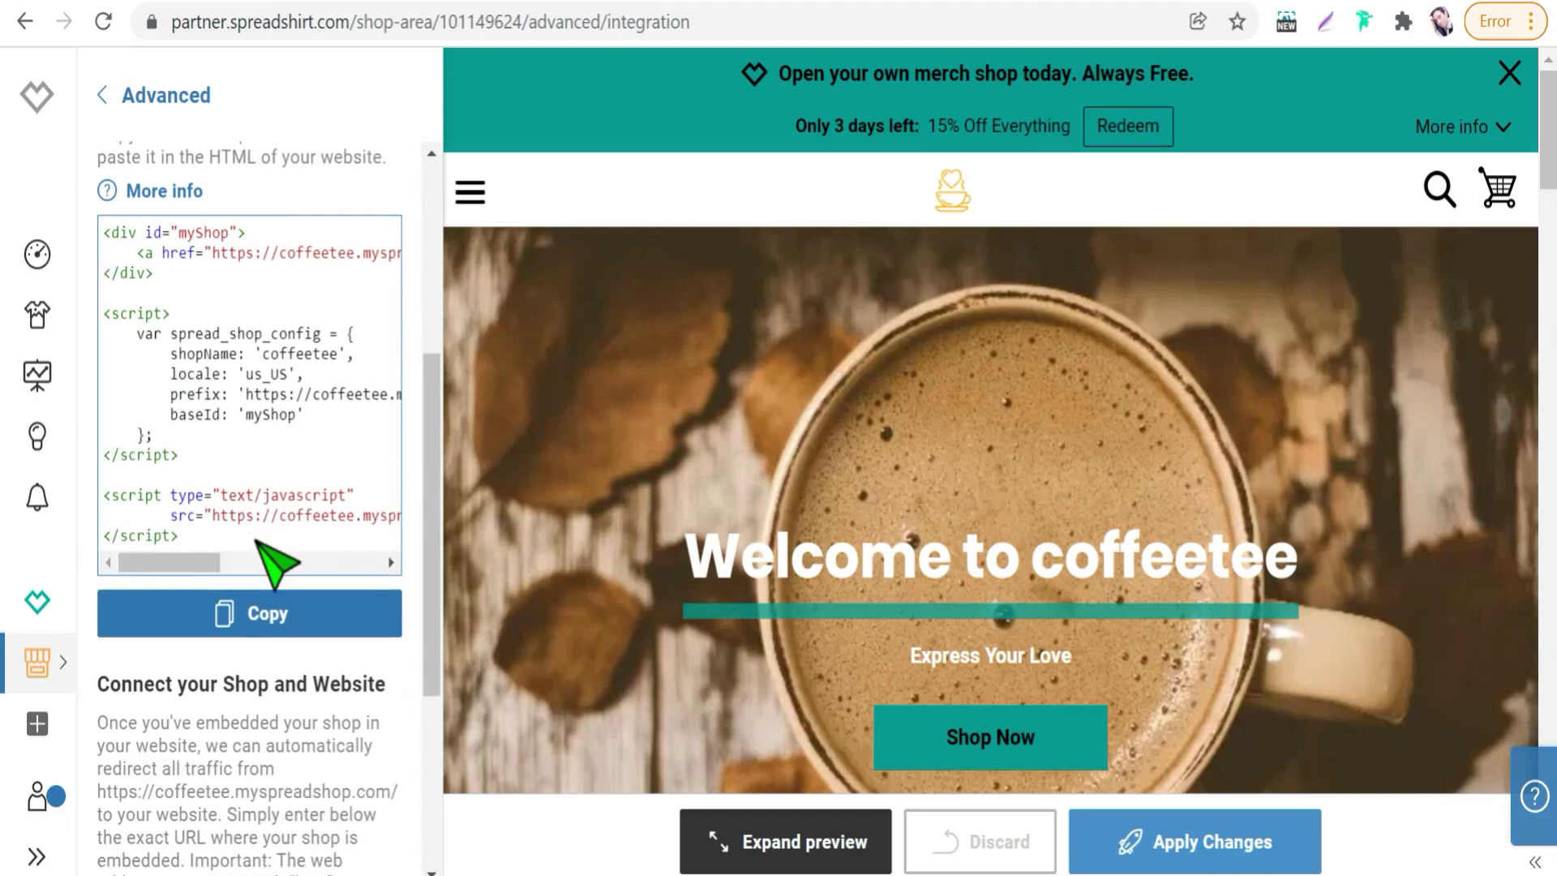
{"action": "scroll", "coordinate": [276, 559], "scroll_direction": "down", "scroll_amount": 5}
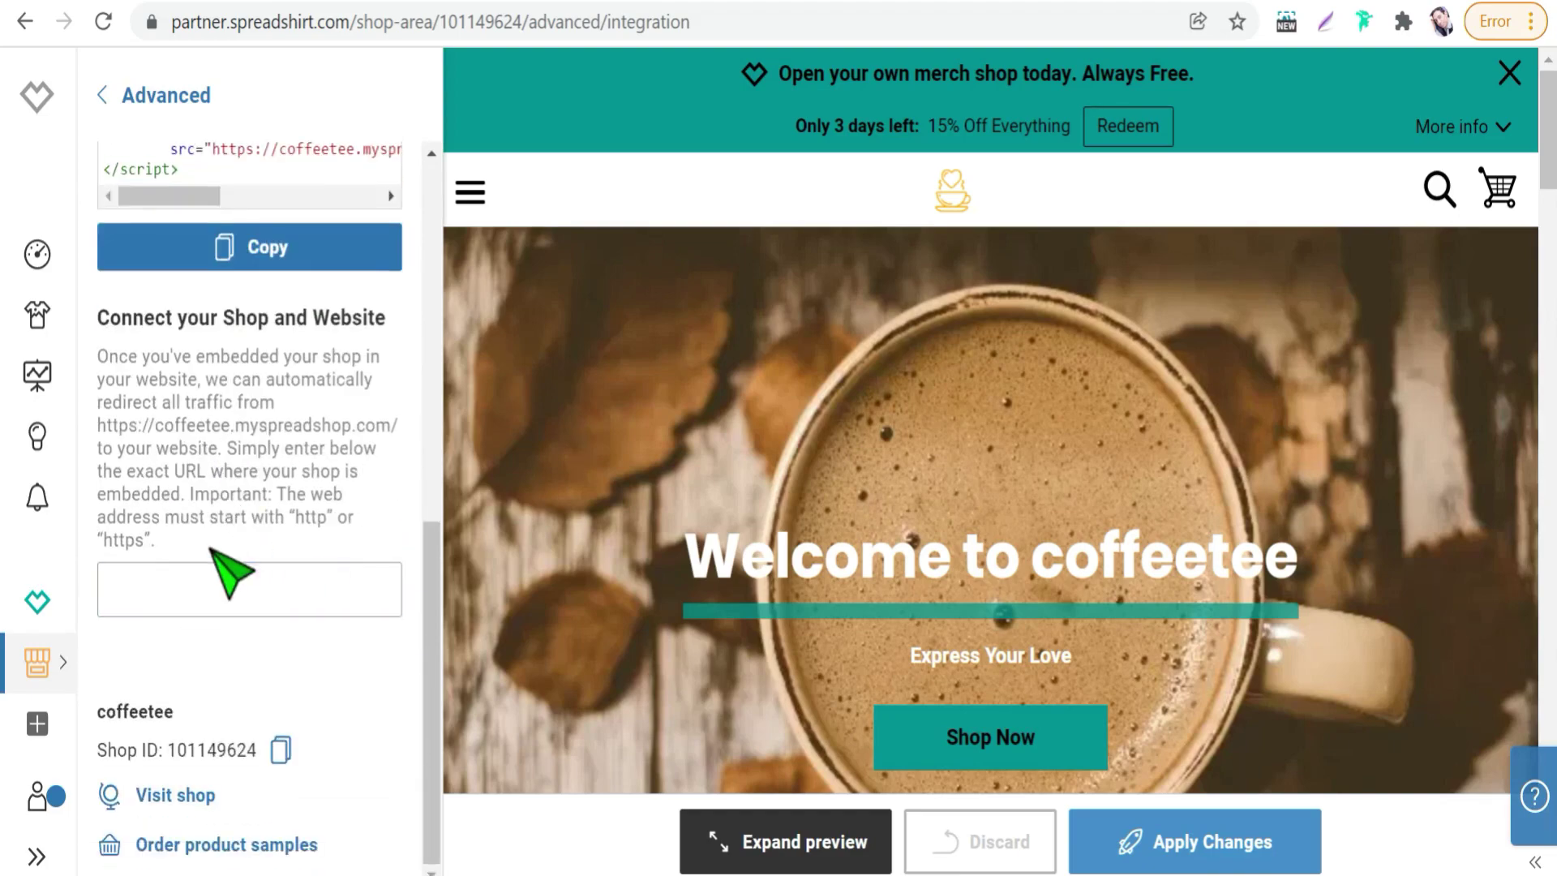
{"action": "left_click", "coordinate": [227, 577]}
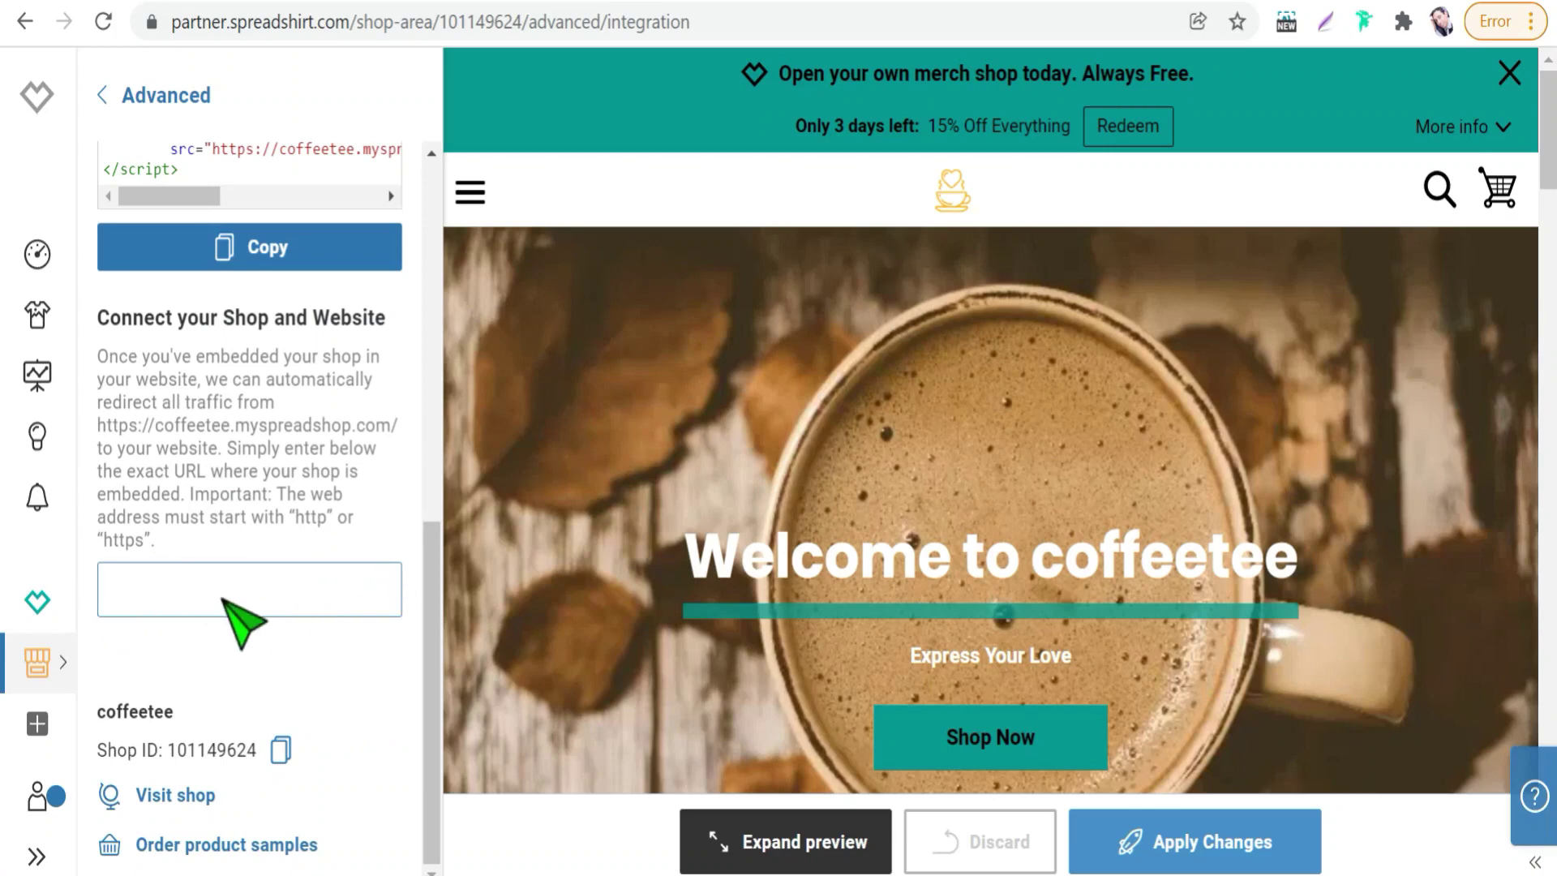
{"action": "left_click", "coordinate": [286, 288]}
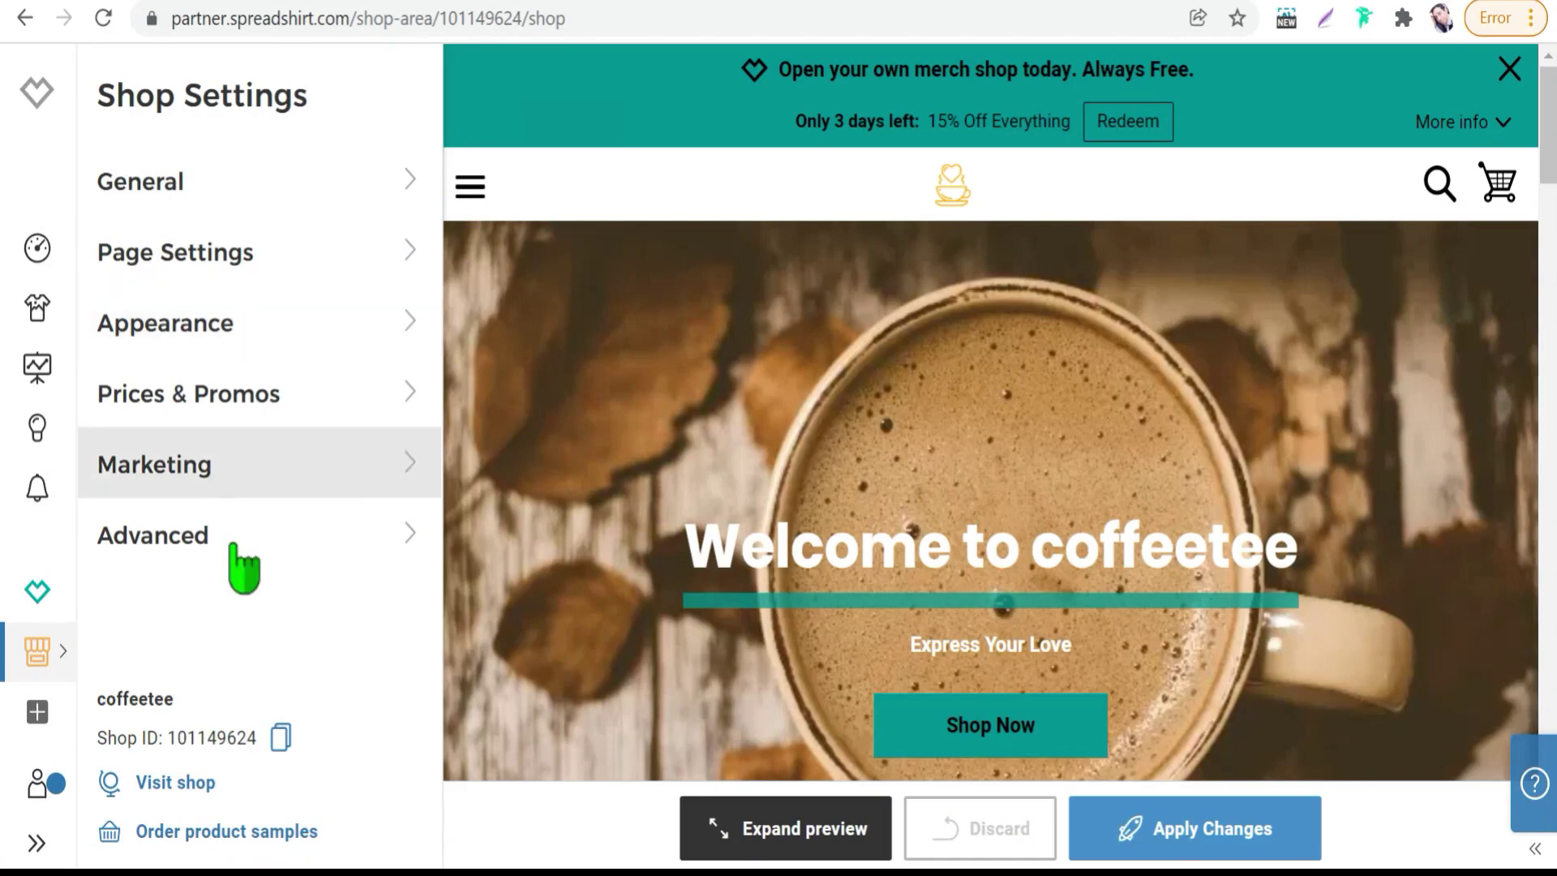
- Open the Marketing > Pinterest settings and select the HTML tag field
{"action": "left_click", "coordinate": [235, 462]}
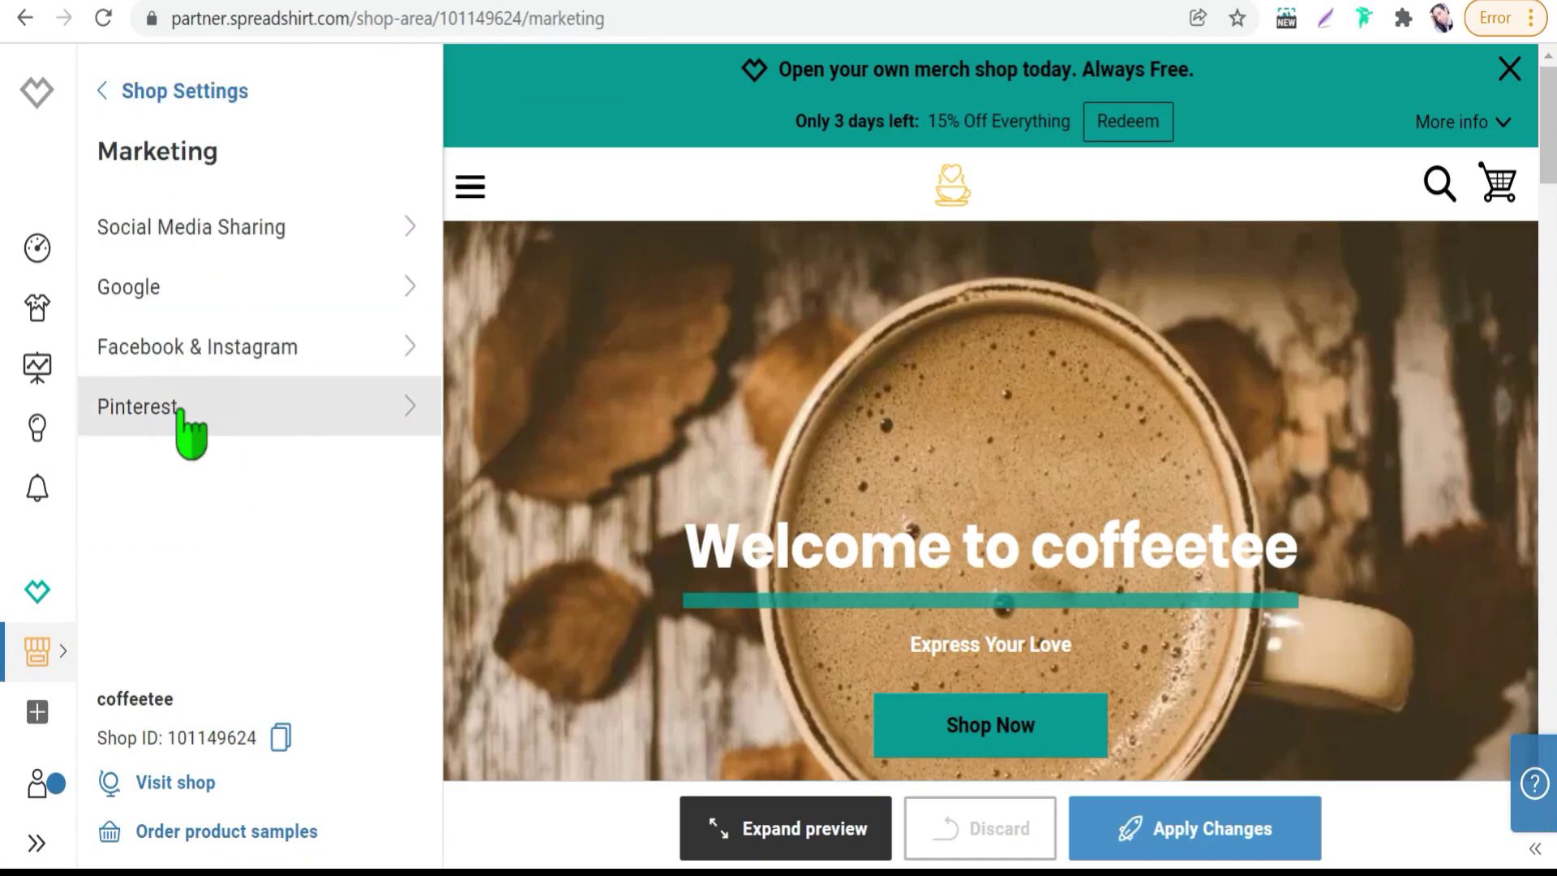
{"action": "left_click", "coordinate": [118, 410]}
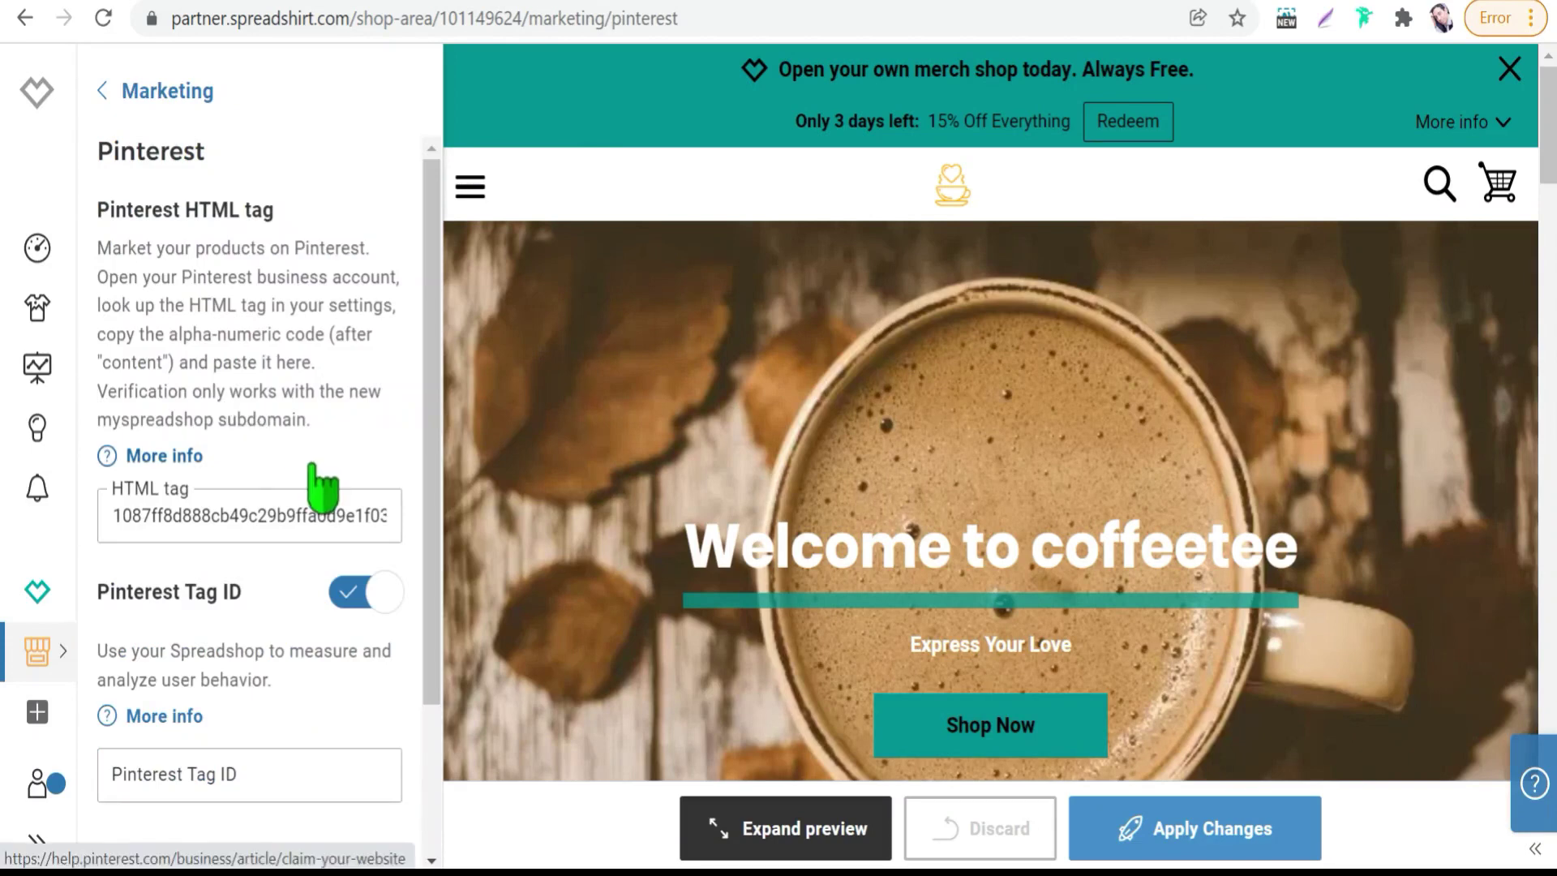
{"action": "left_click", "coordinate": [207, 509]}
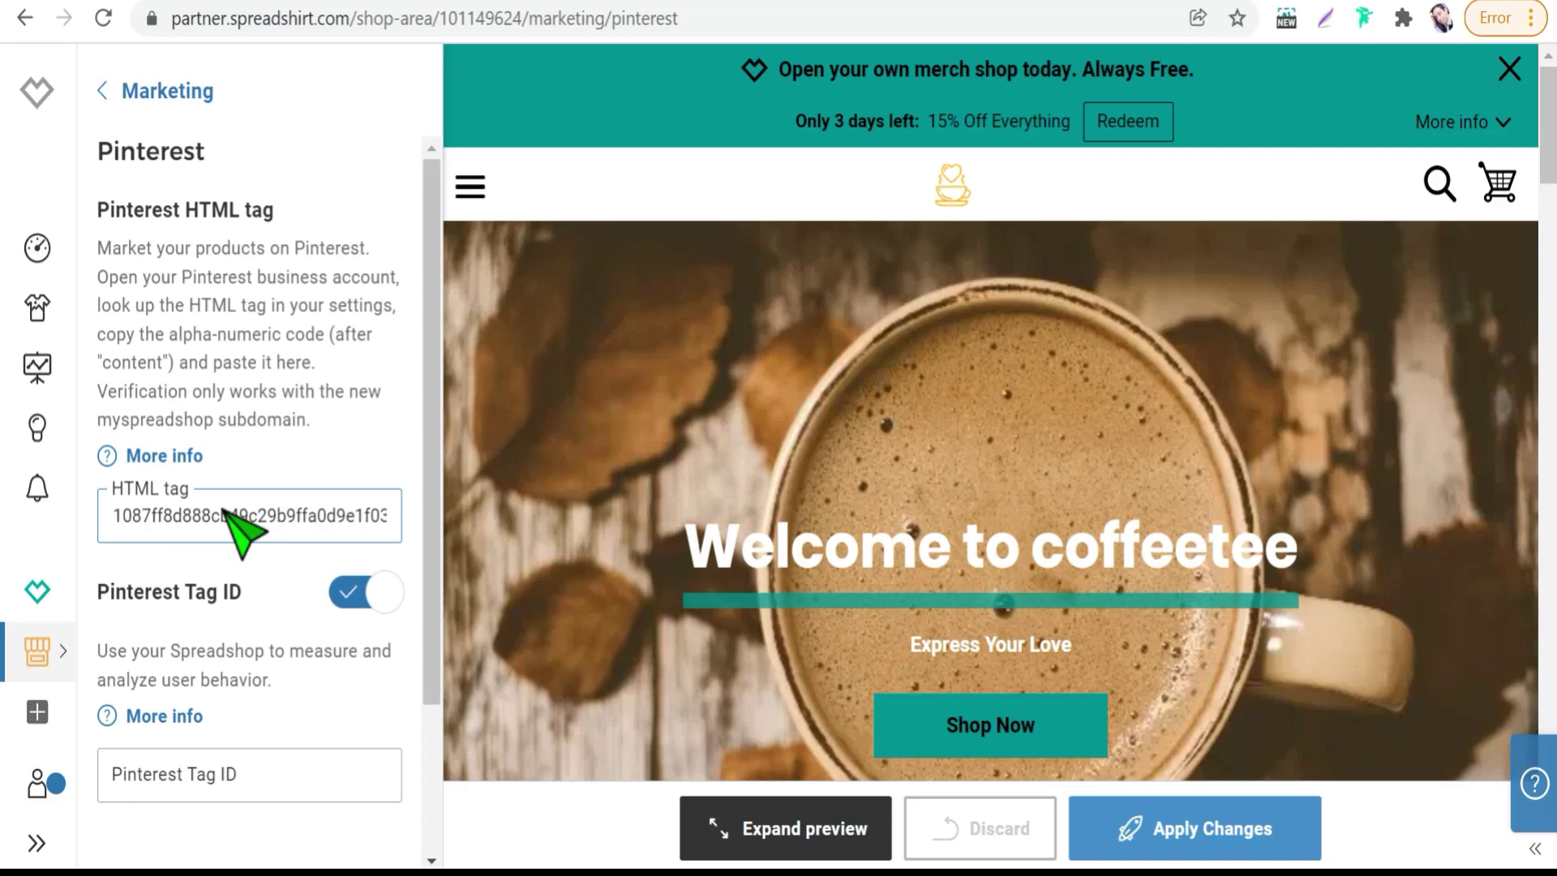
{"action": "scroll", "coordinate": [990, 486], "scroll_direction": "down", "scroll_amount": 2}
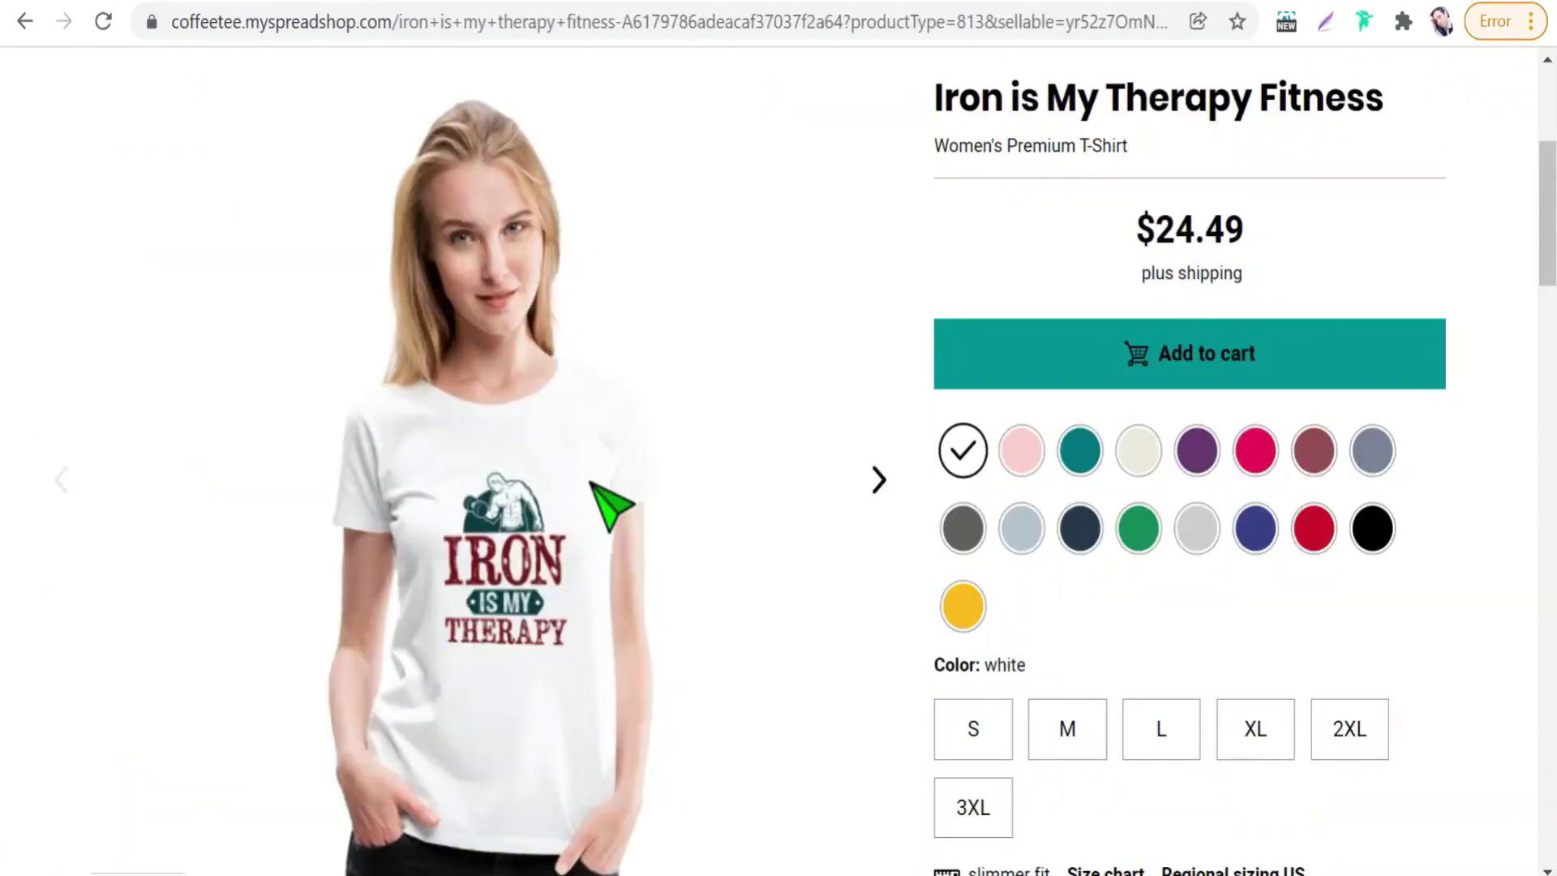
- Open the Iron is My Therapy Fitness shirt in the Customize Tool, then the affiliate program article
{"action": "scroll", "coordinate": [609, 509], "scroll_direction": "down", "scroll_amount": 3}
{"action": "scroll", "coordinate": [610, 510], "scroll_direction": "down", "scroll_amount": 2}
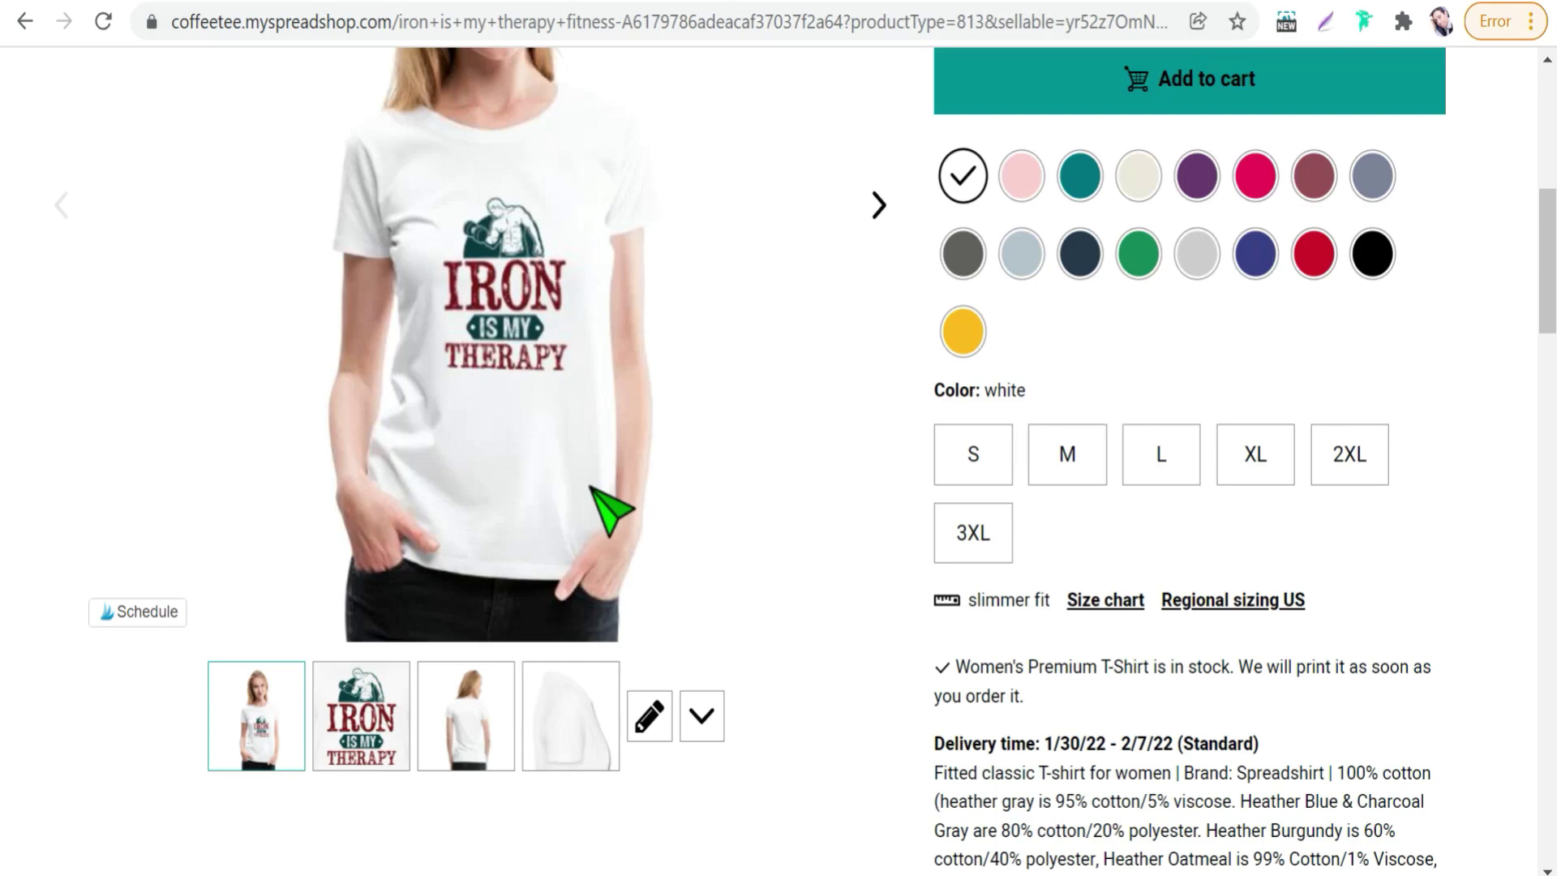
{"action": "left_click", "coordinate": [648, 717]}
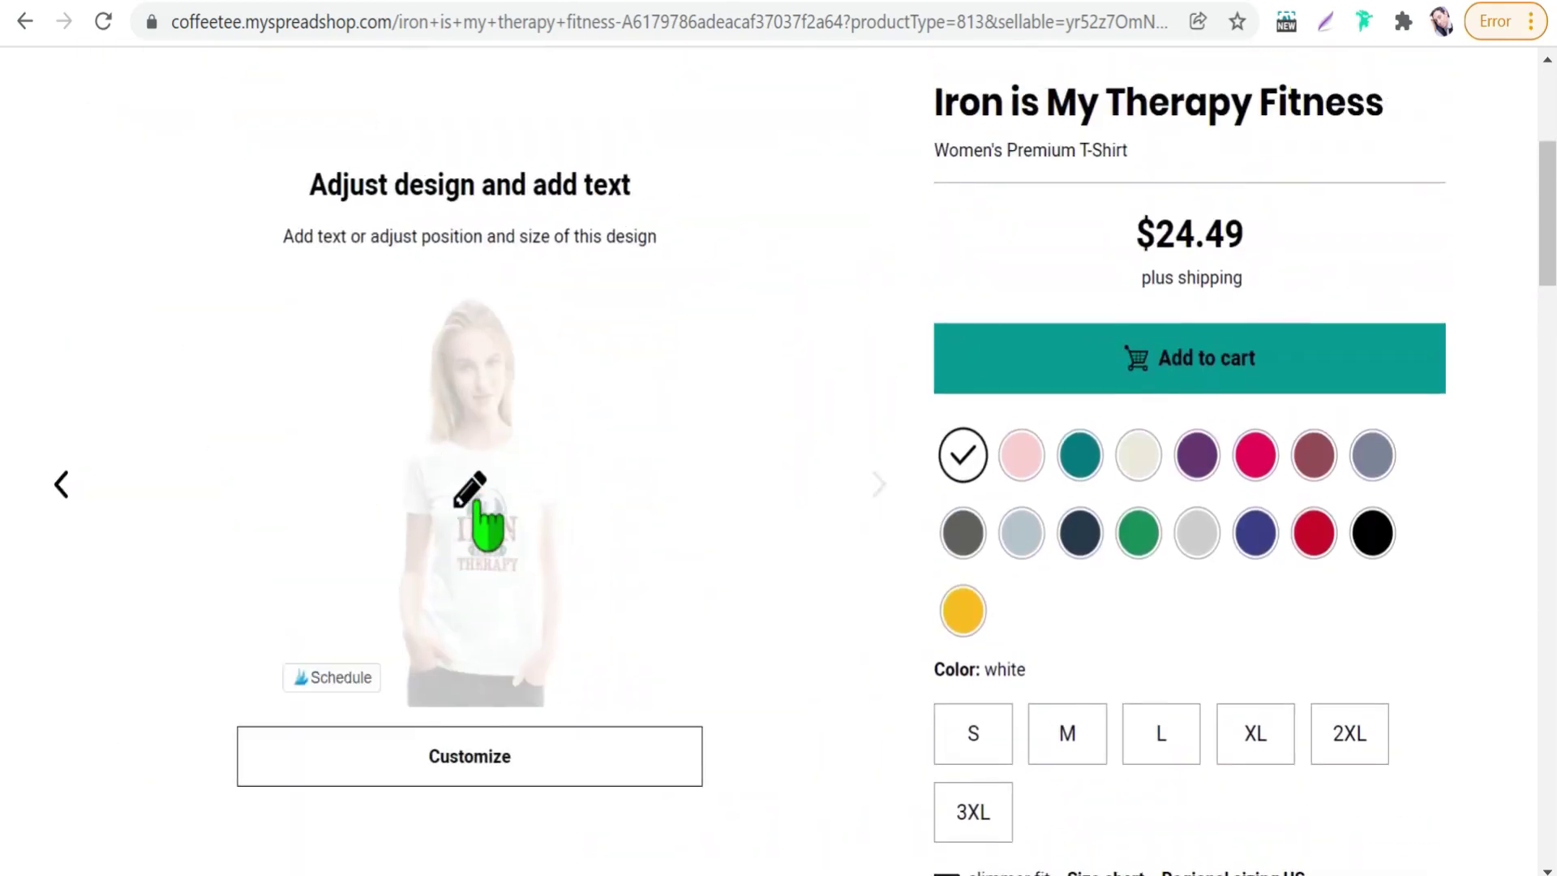
{"action": "left_click", "coordinate": [478, 502]}
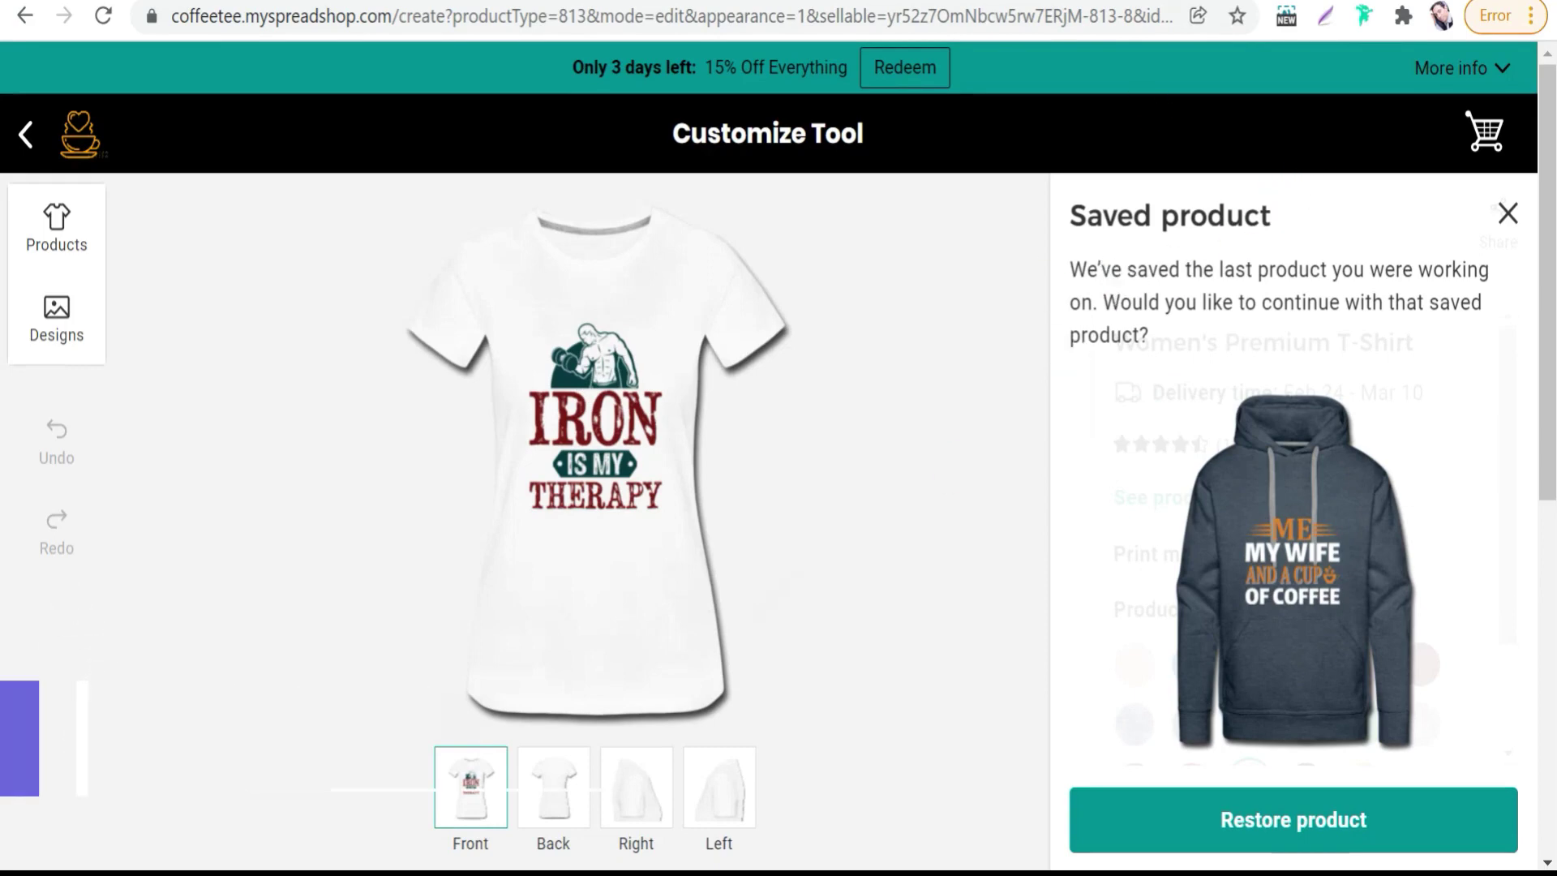
{"action": "left_click", "coordinate": [1120, 2]}
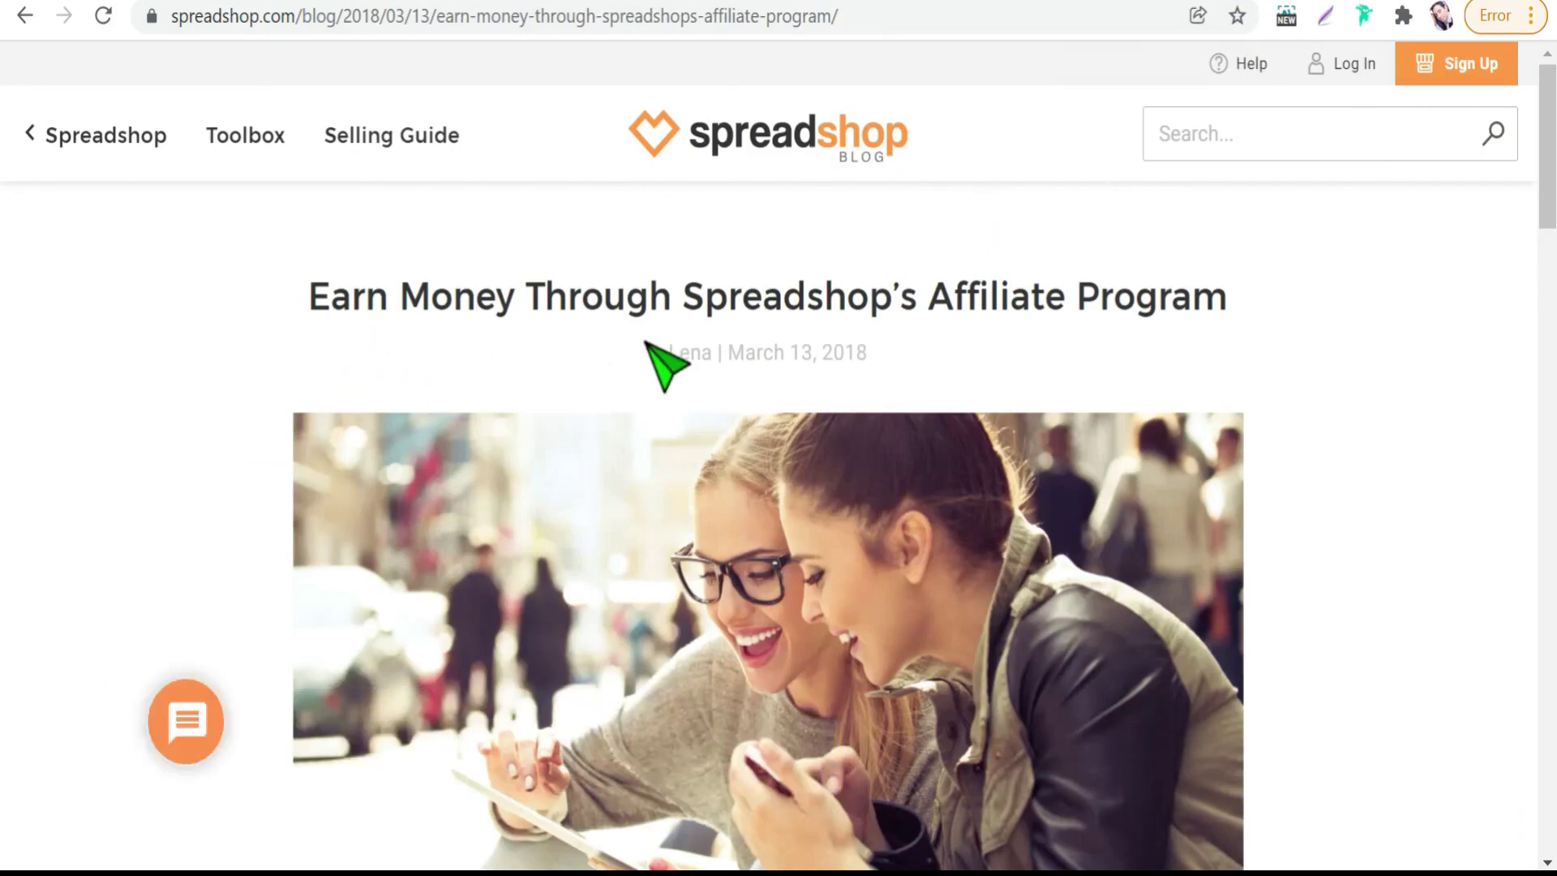
{"action": "scroll", "coordinate": [673, 373], "scroll_direction": "down", "scroll_amount": 5}
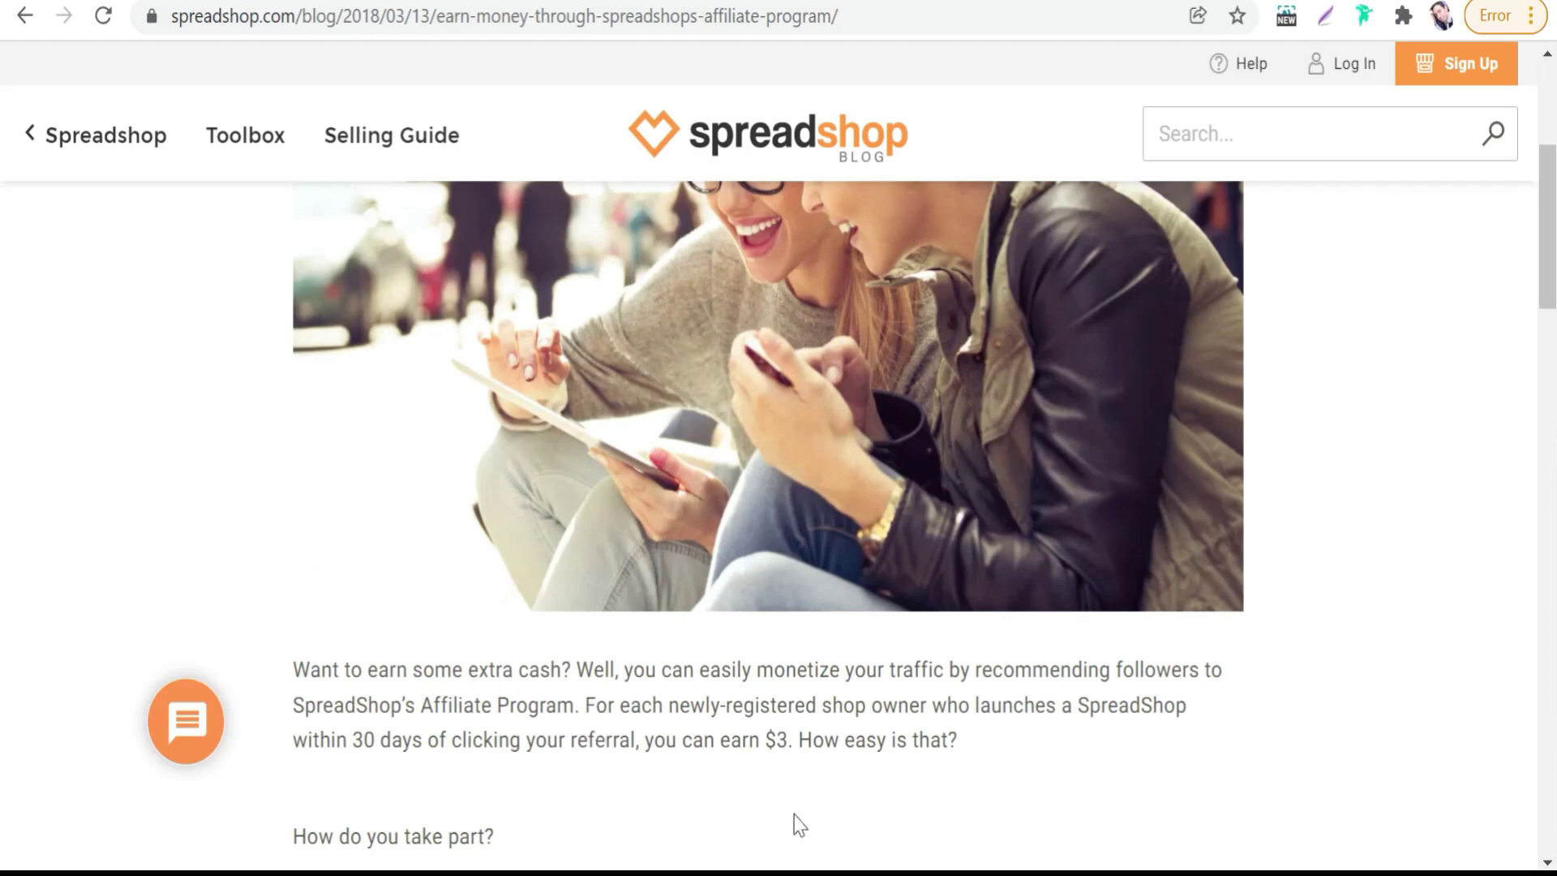
{"action": "left_click_drag", "start_coordinate": [751, 740], "coordinate": [900, 742]}
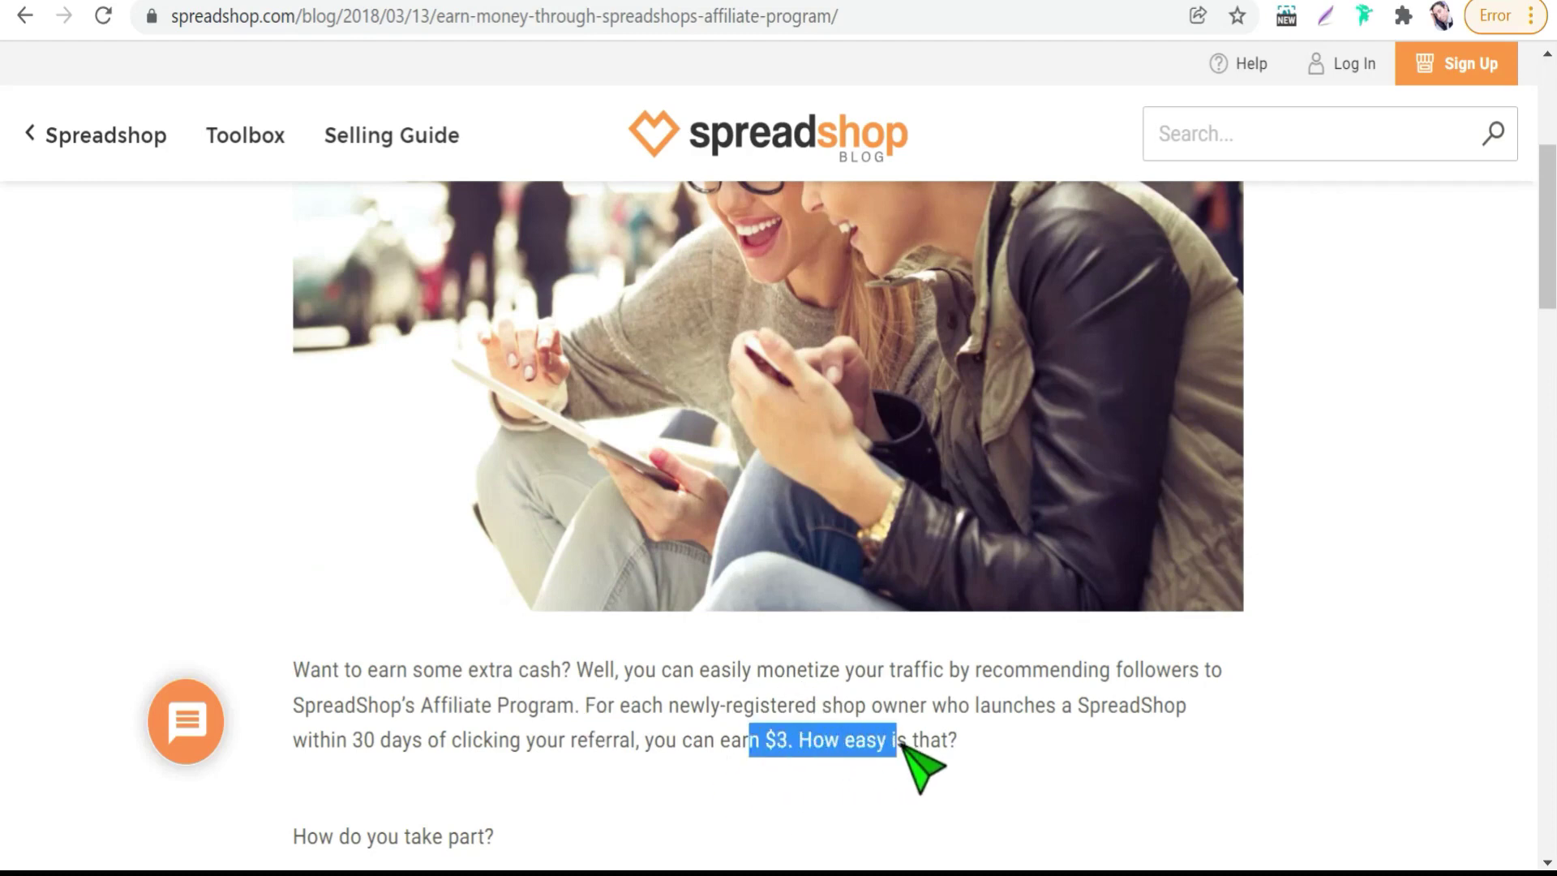
{"action": "scroll", "coordinate": [901, 744], "scroll_direction": "down", "scroll_amount": 3}
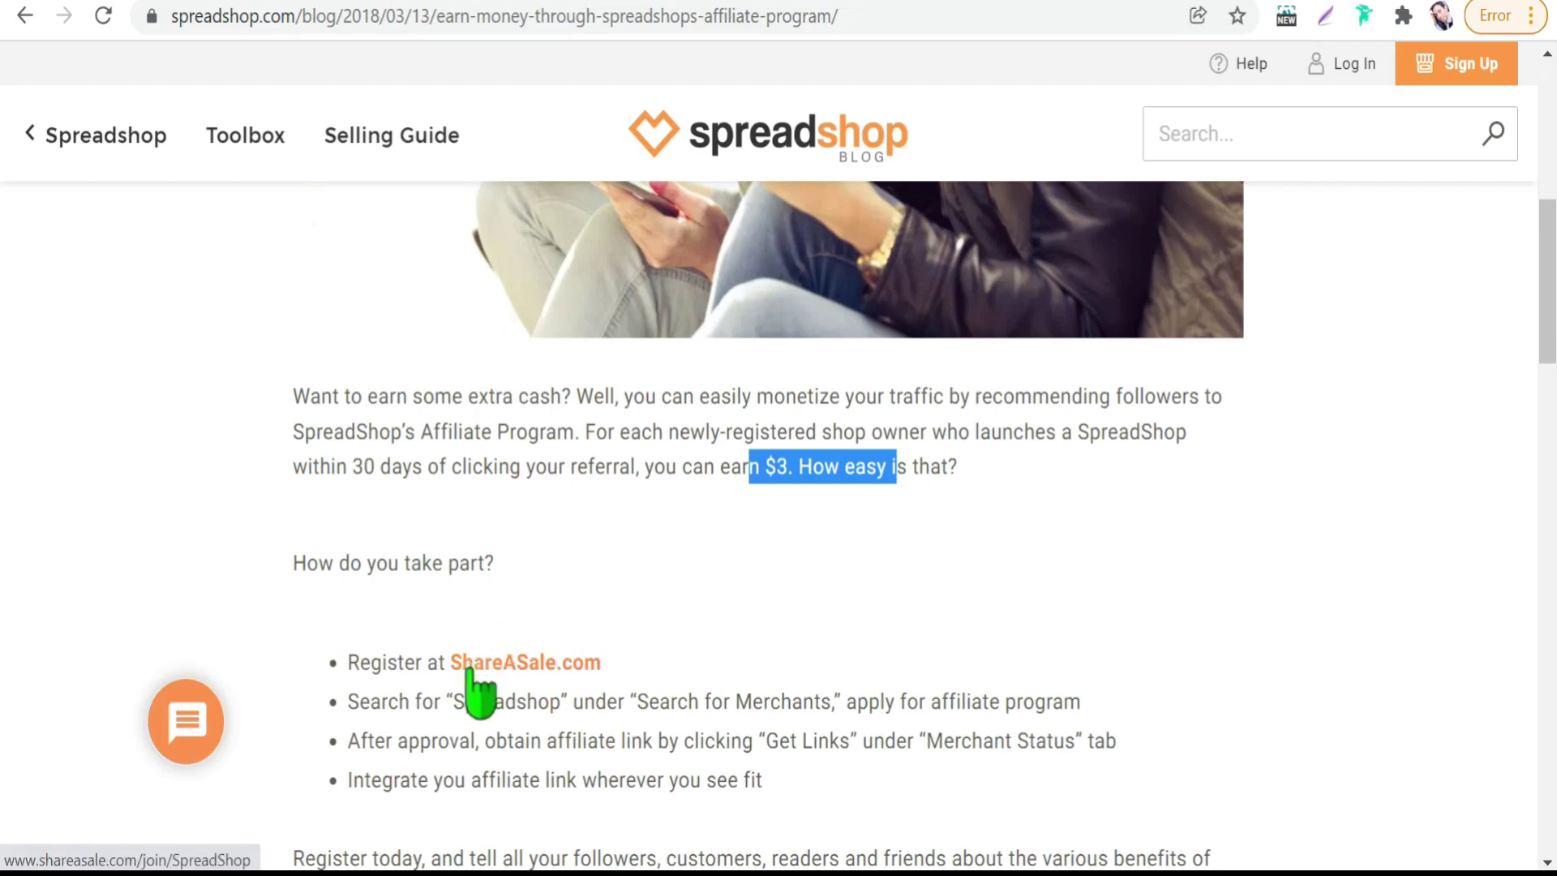
{"action": "left_click_drag", "start_coordinate": [464, 669], "coordinate": [623, 651]}
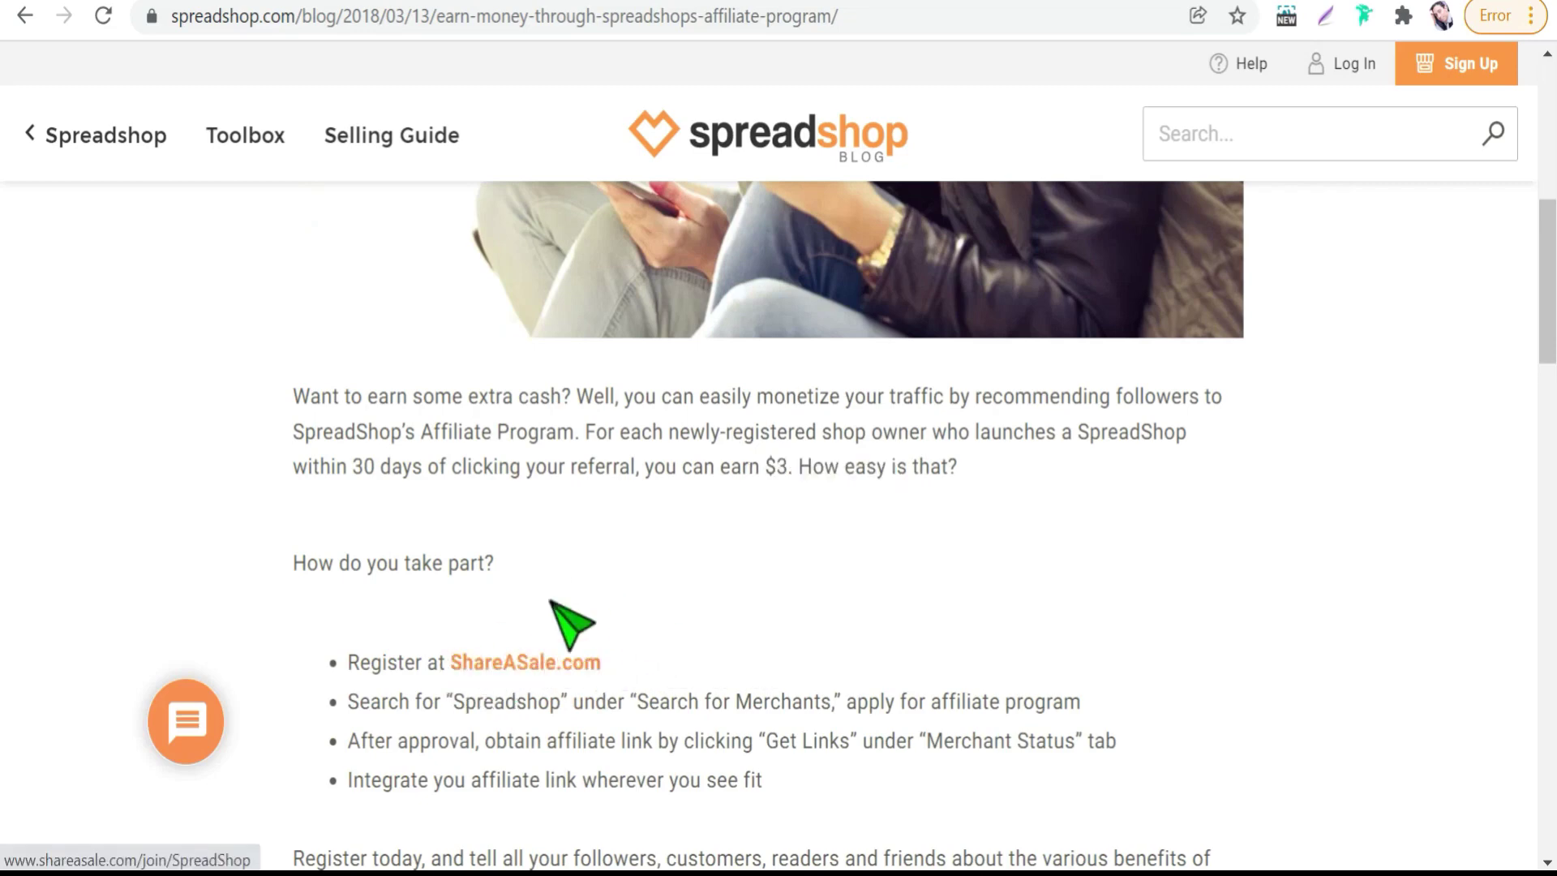